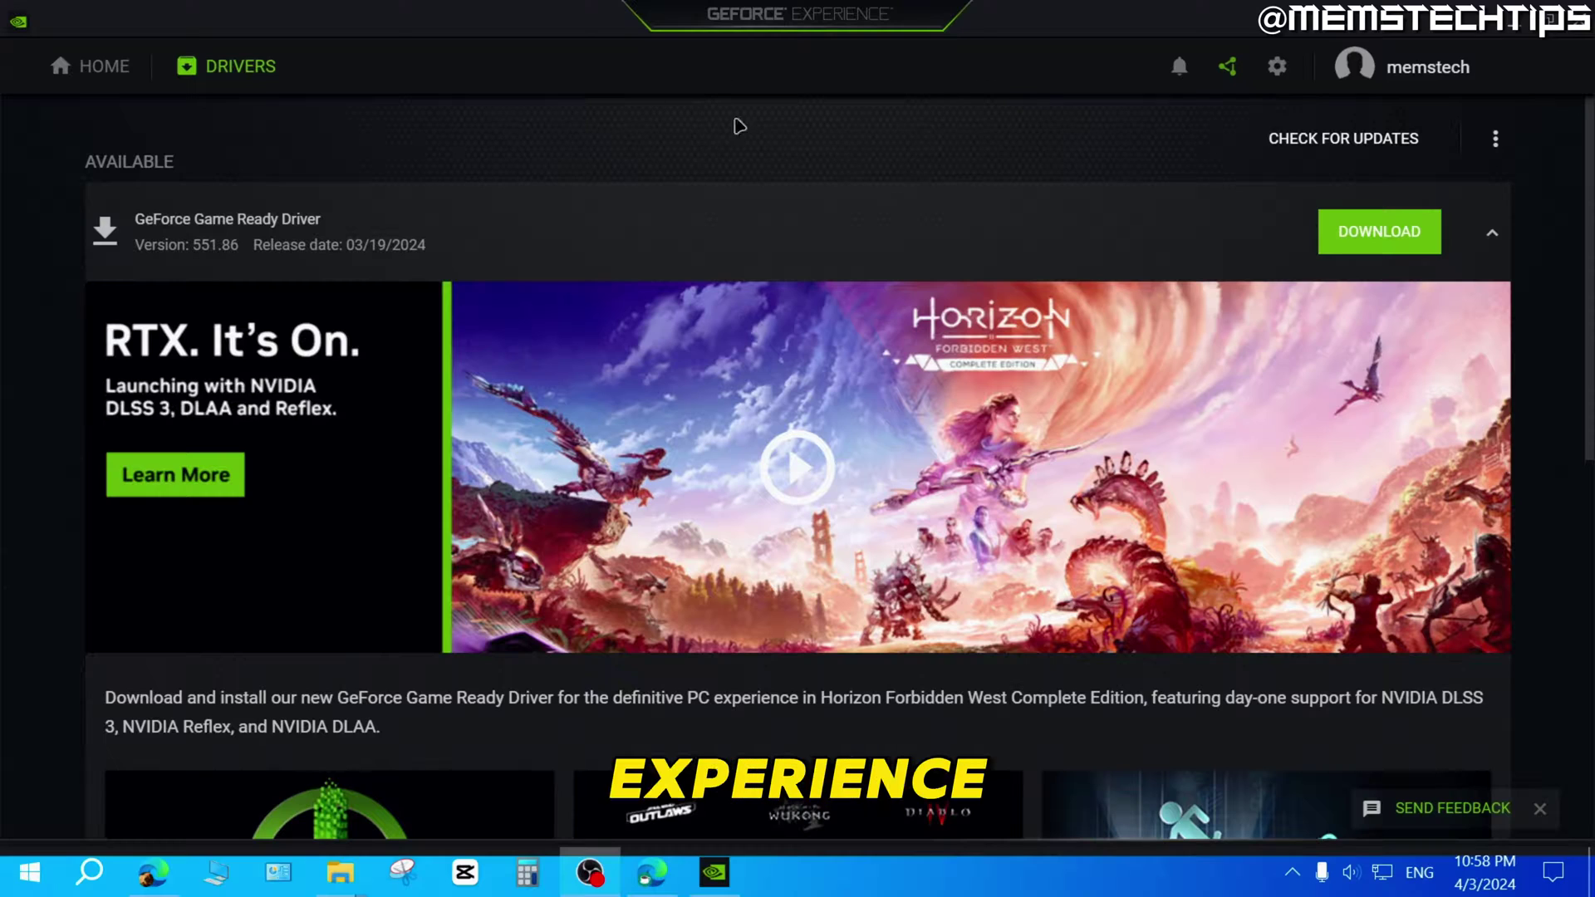
# - Leave the Drivers page for the Home page listing games like Counter-Strike 2 and Rocket League
pyautogui.click(83, 66)
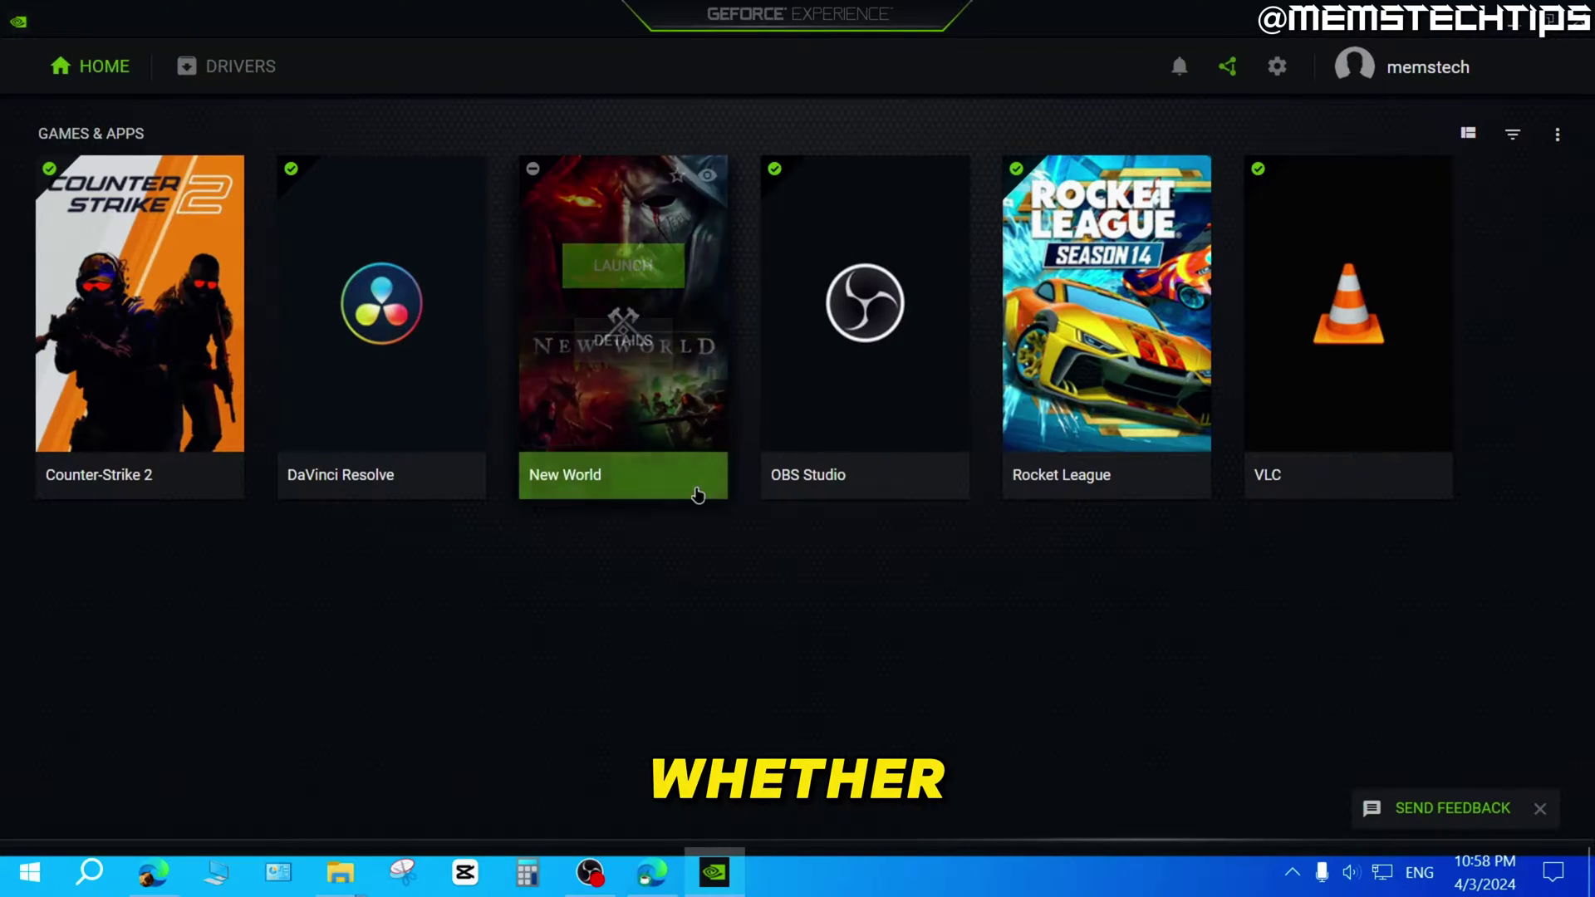
pyautogui.rightClick(30, 873)
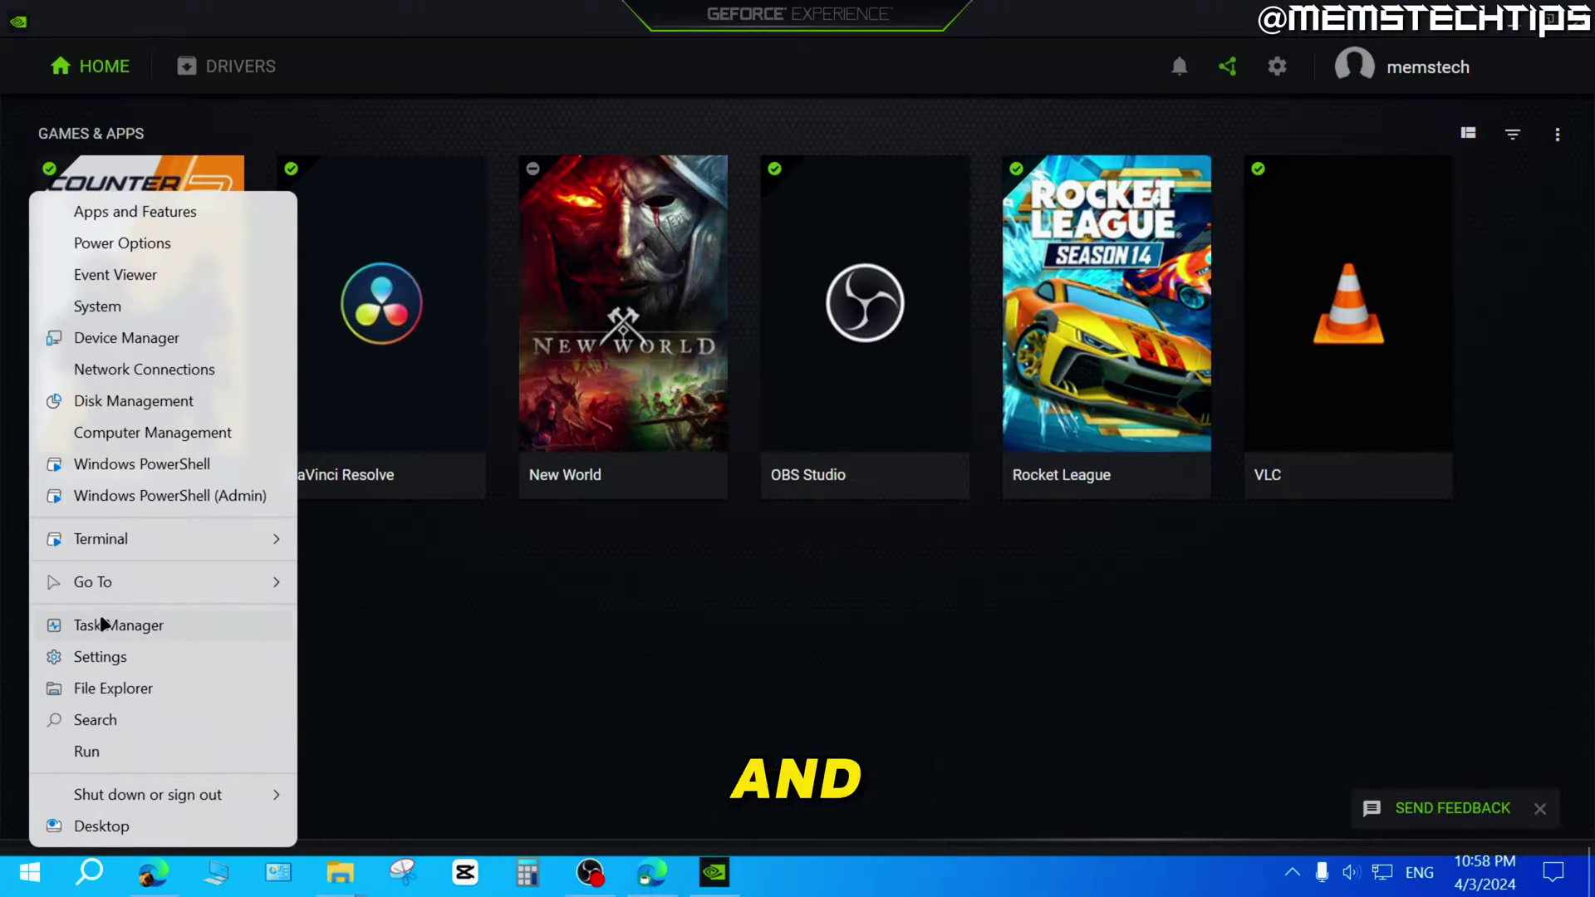
pyautogui.click(130, 214)
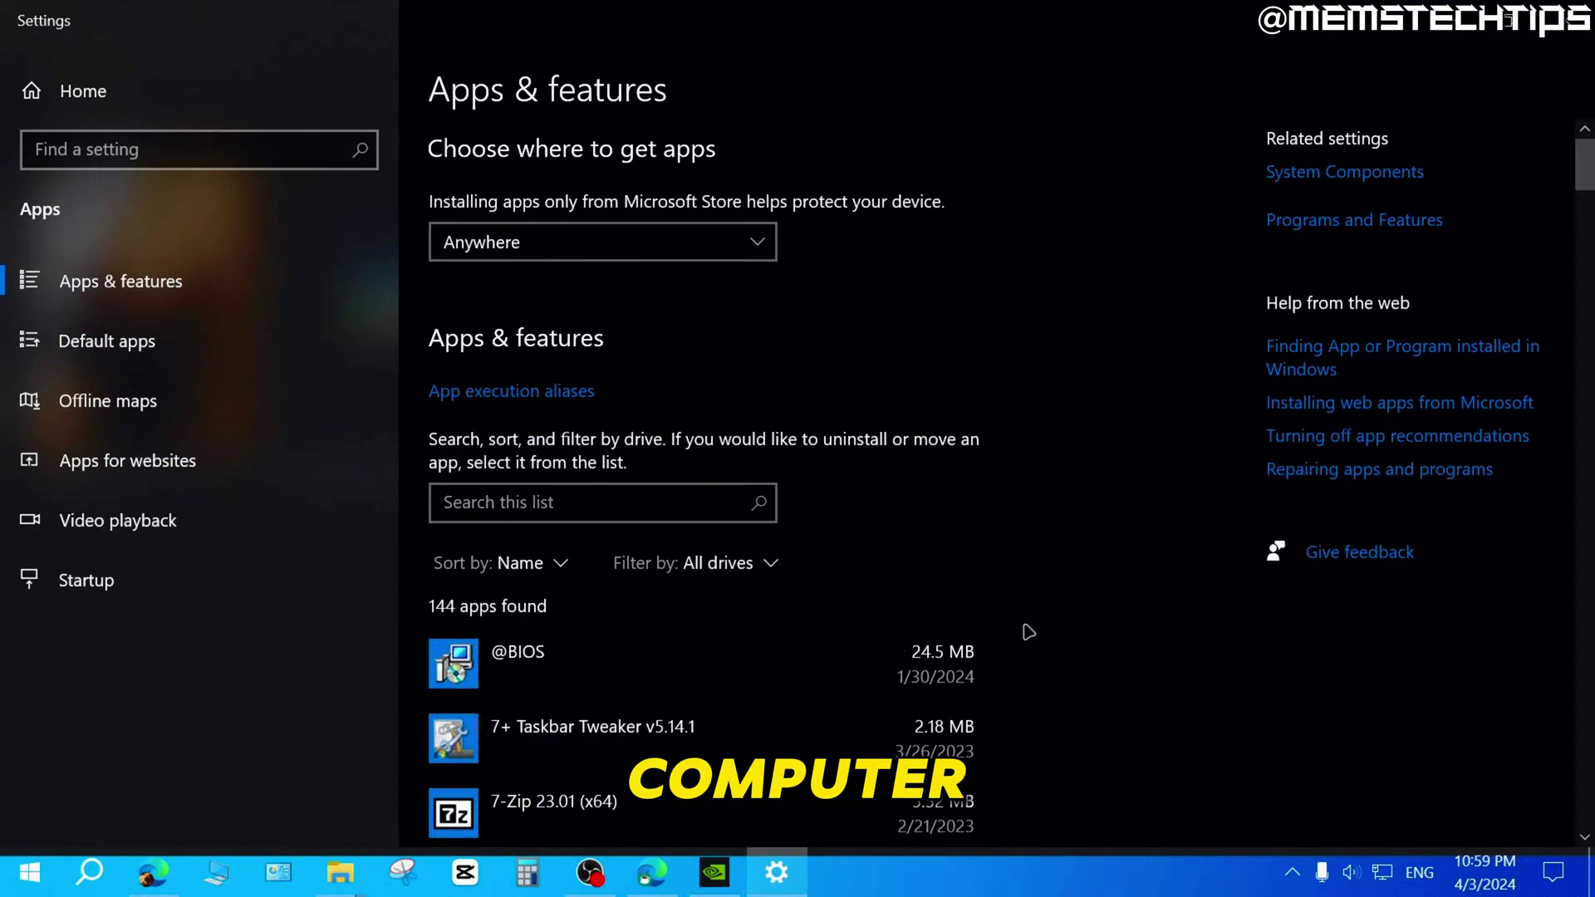
pyautogui.scroll(-20, 997, 615)
pyautogui.scroll(-20, 972, 661)
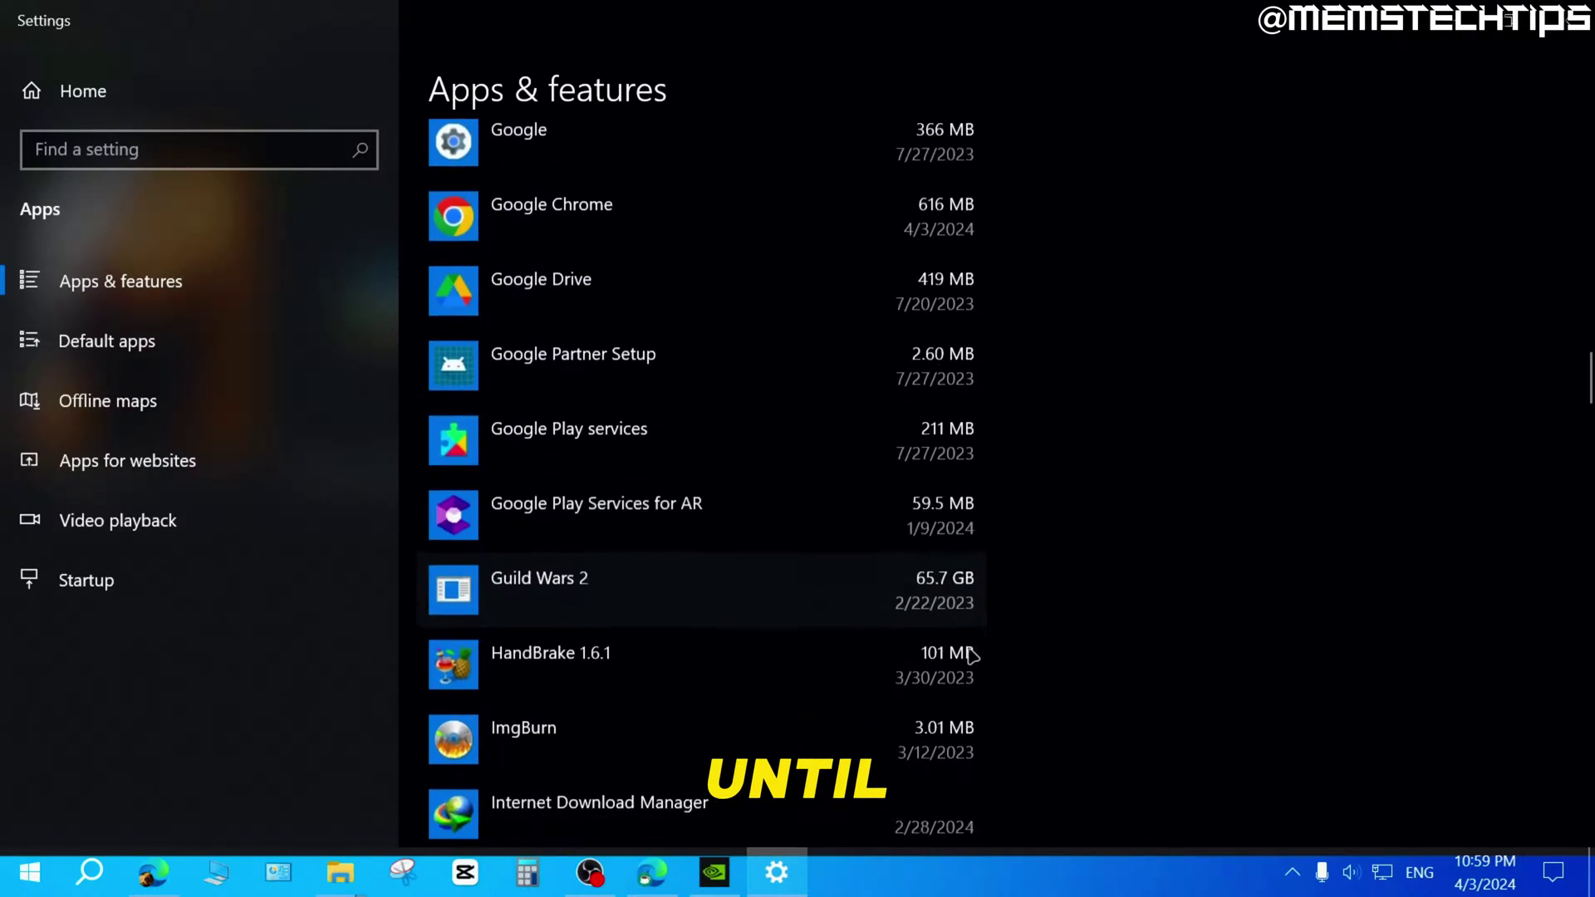
pyautogui.scroll(-10, 970, 656)
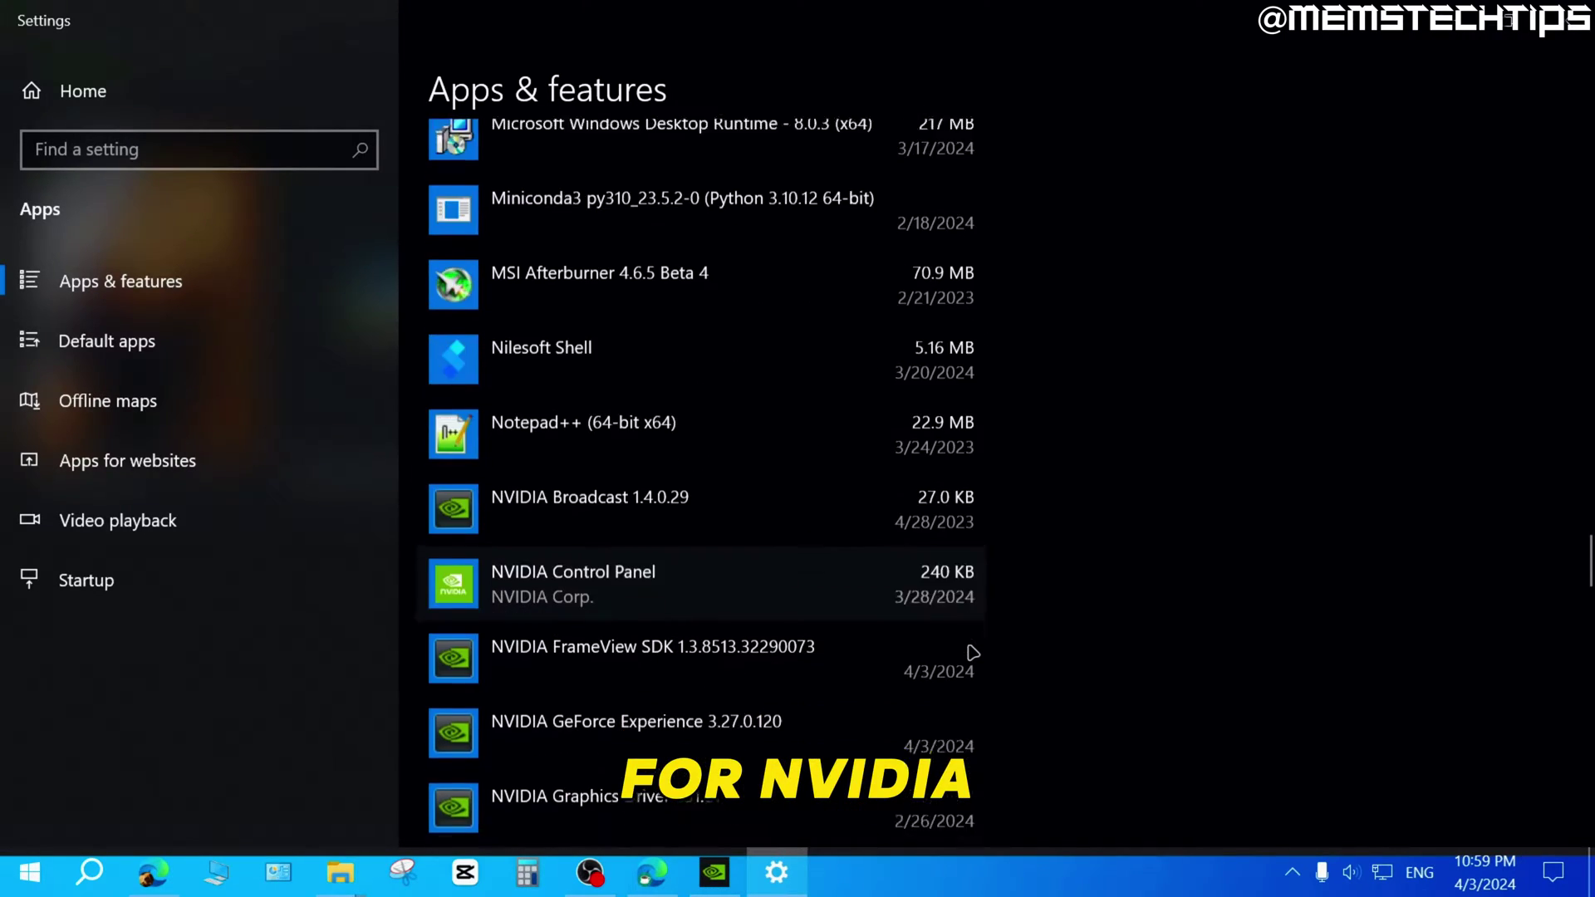
pyautogui.scroll(2, 968, 656)
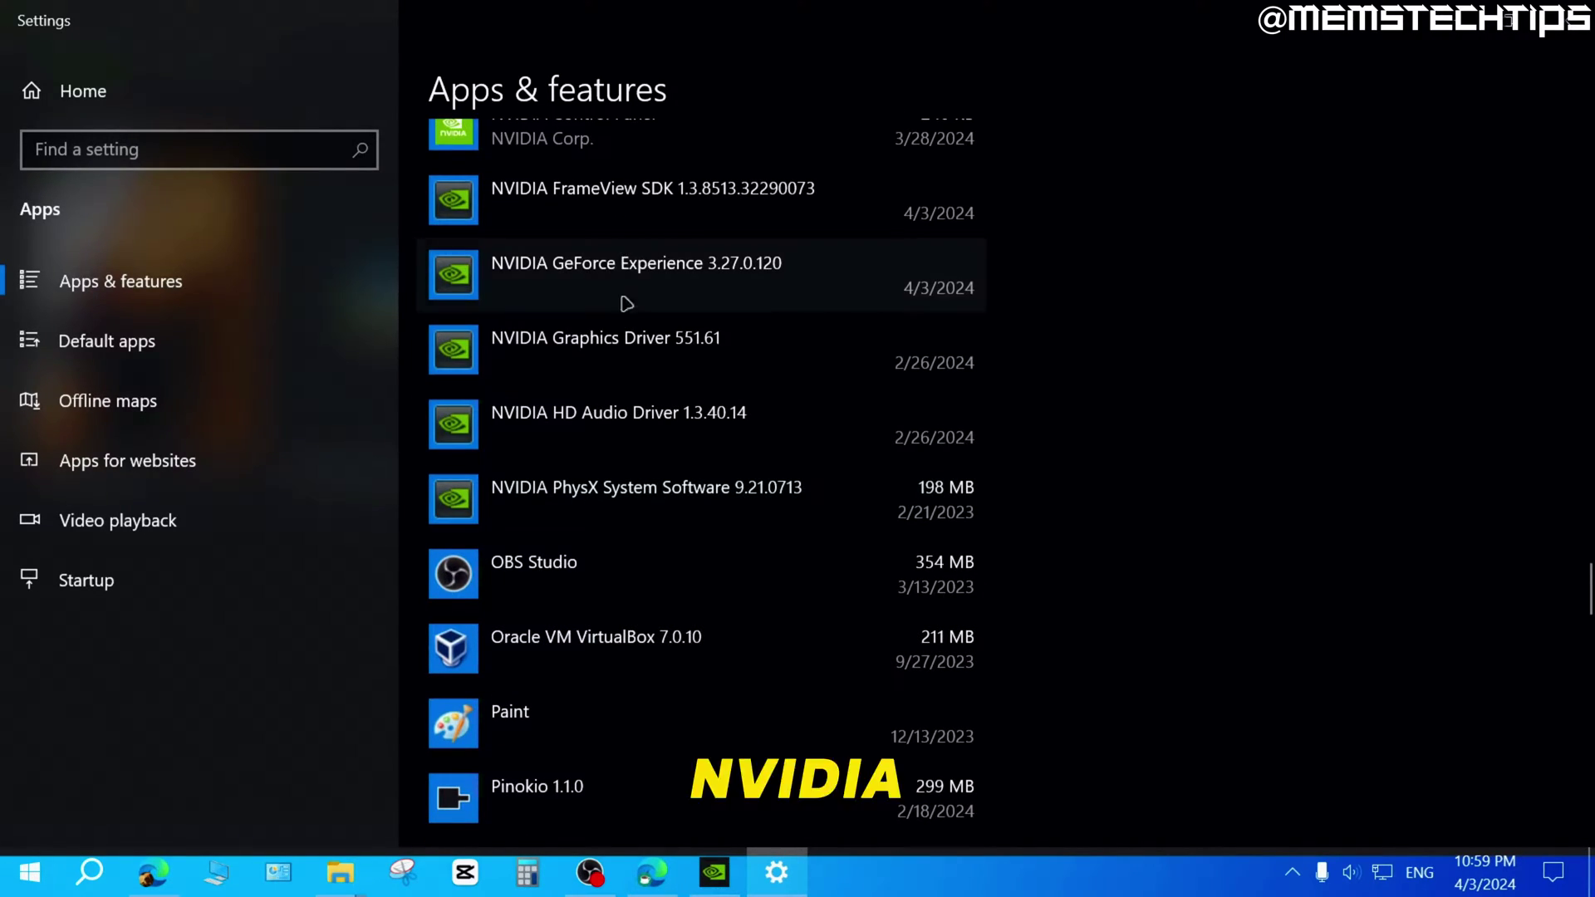
pyautogui.click(571, 292)
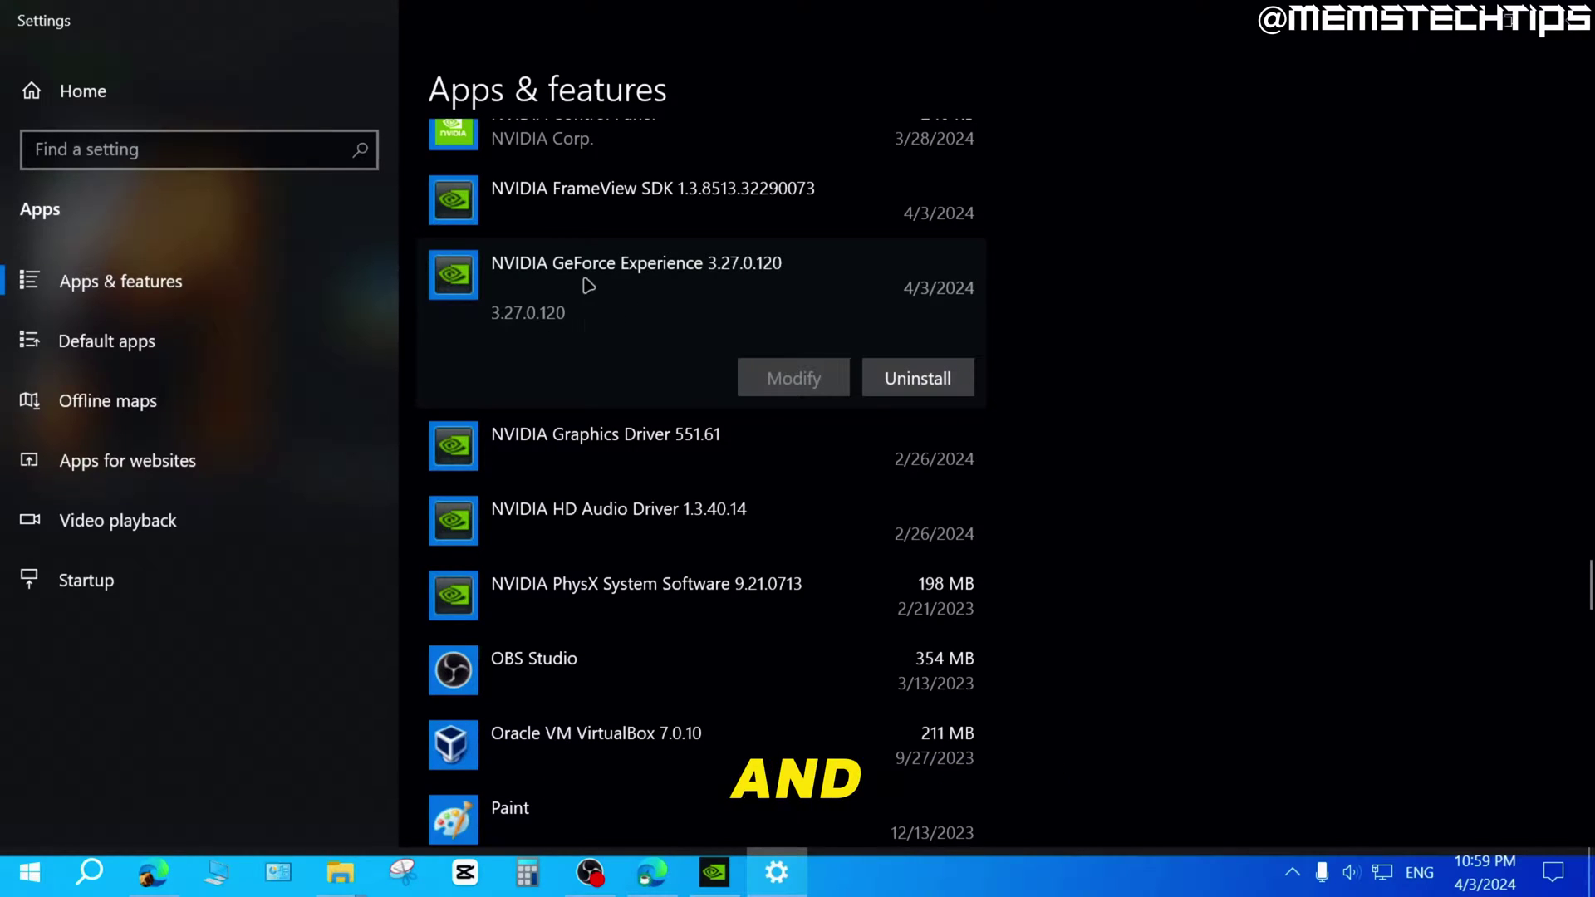
pyautogui.click(910, 384)
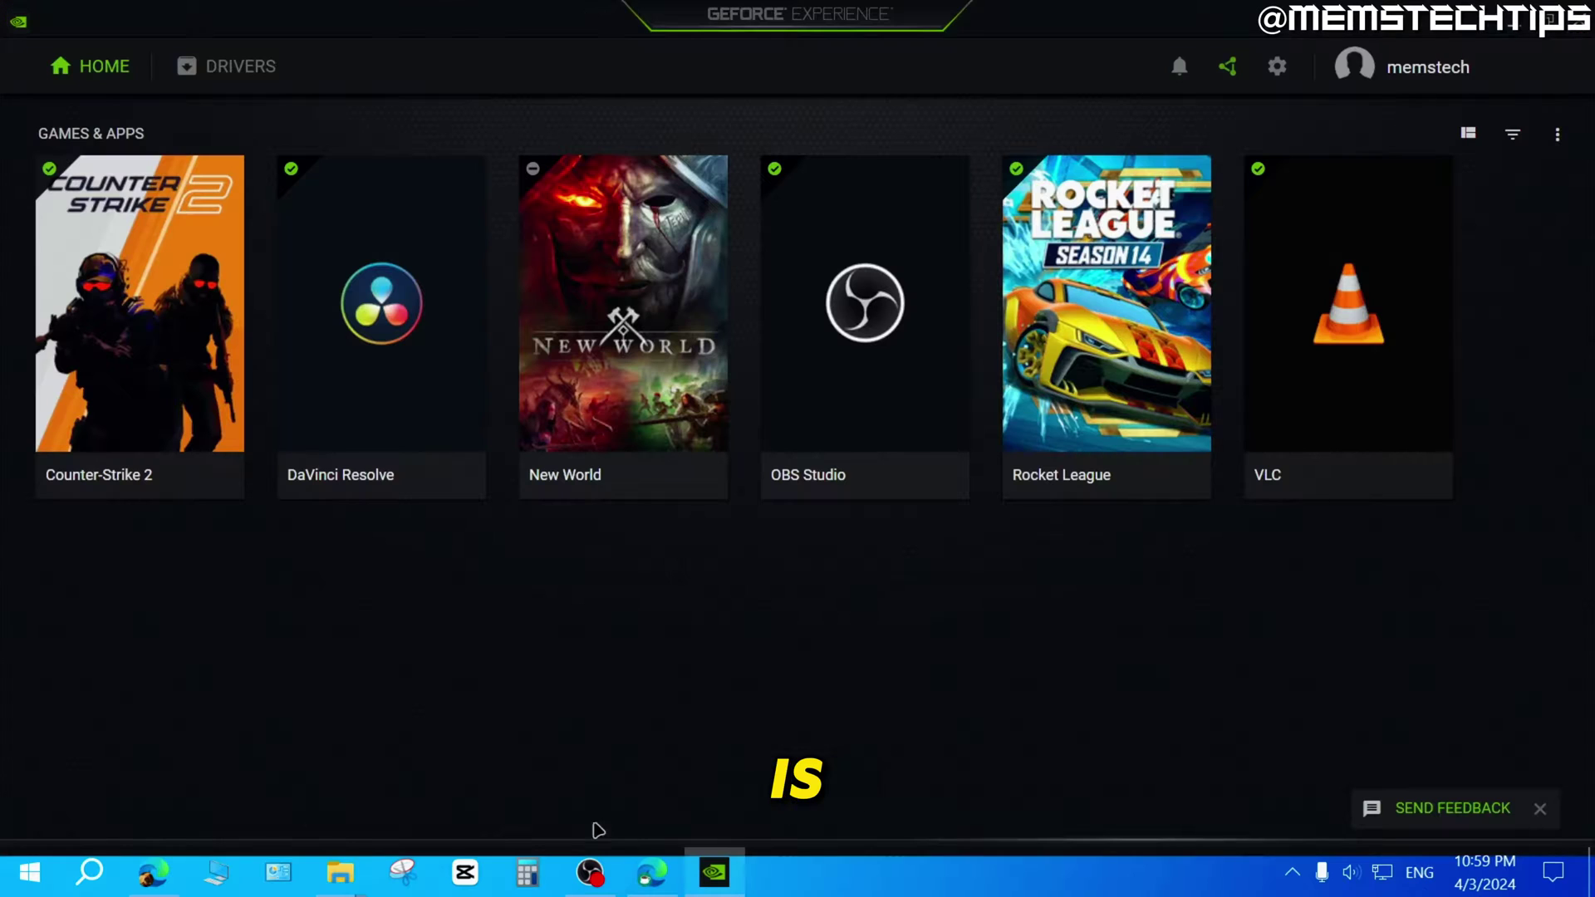
# - In Edge, search Google for 'revo uninstaller' and open the Revo Uninstaller download page result
pyautogui.click(652, 872)
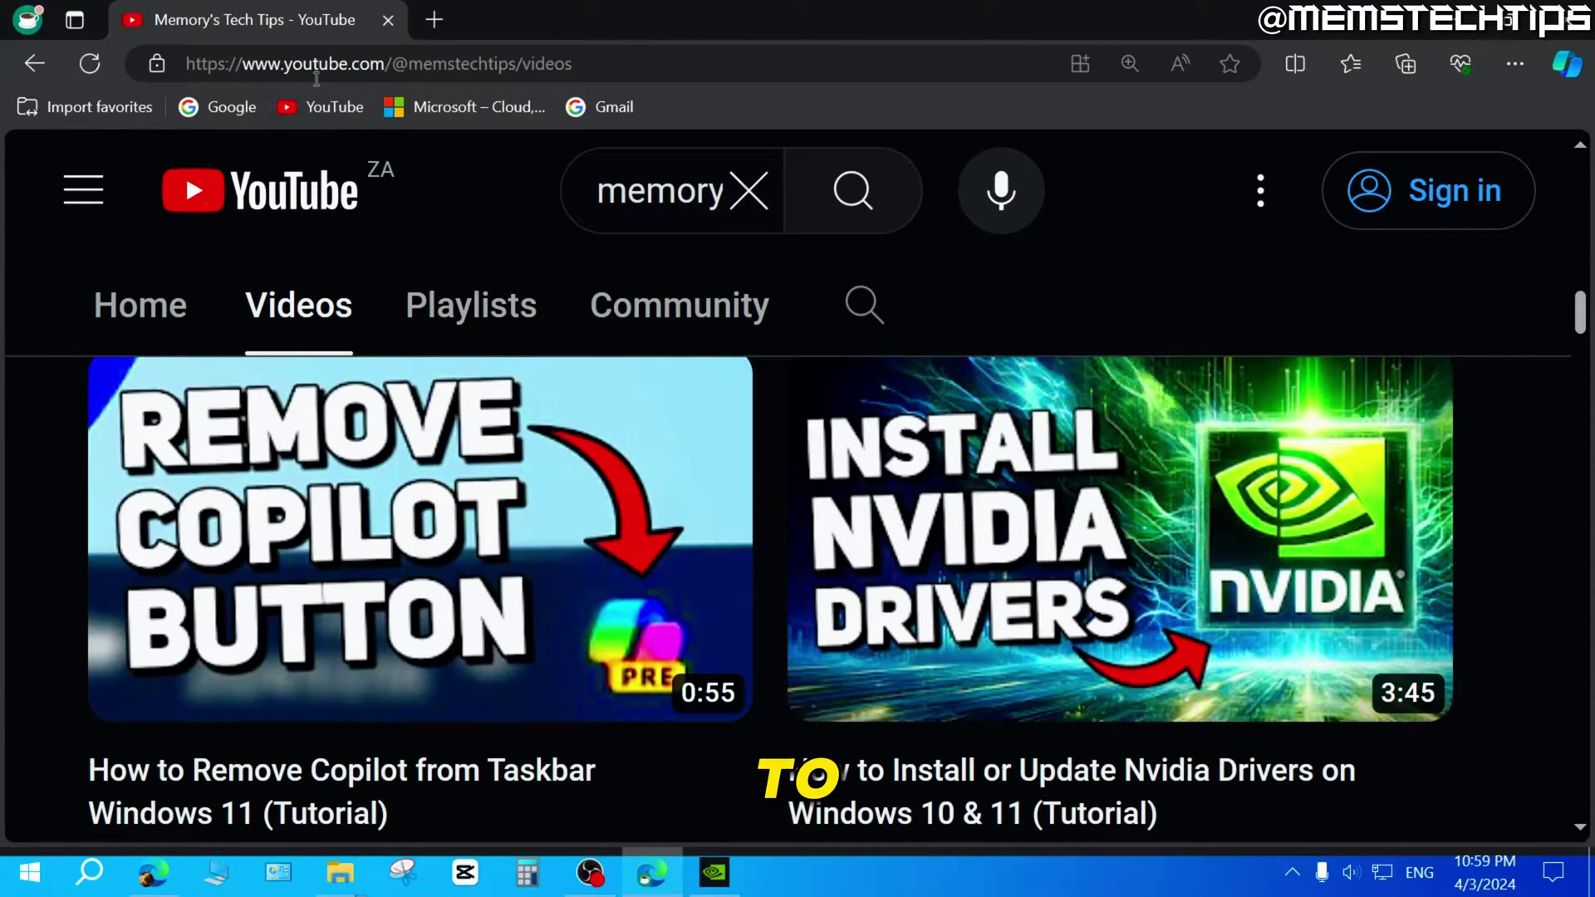
pyautogui.click(221, 106)
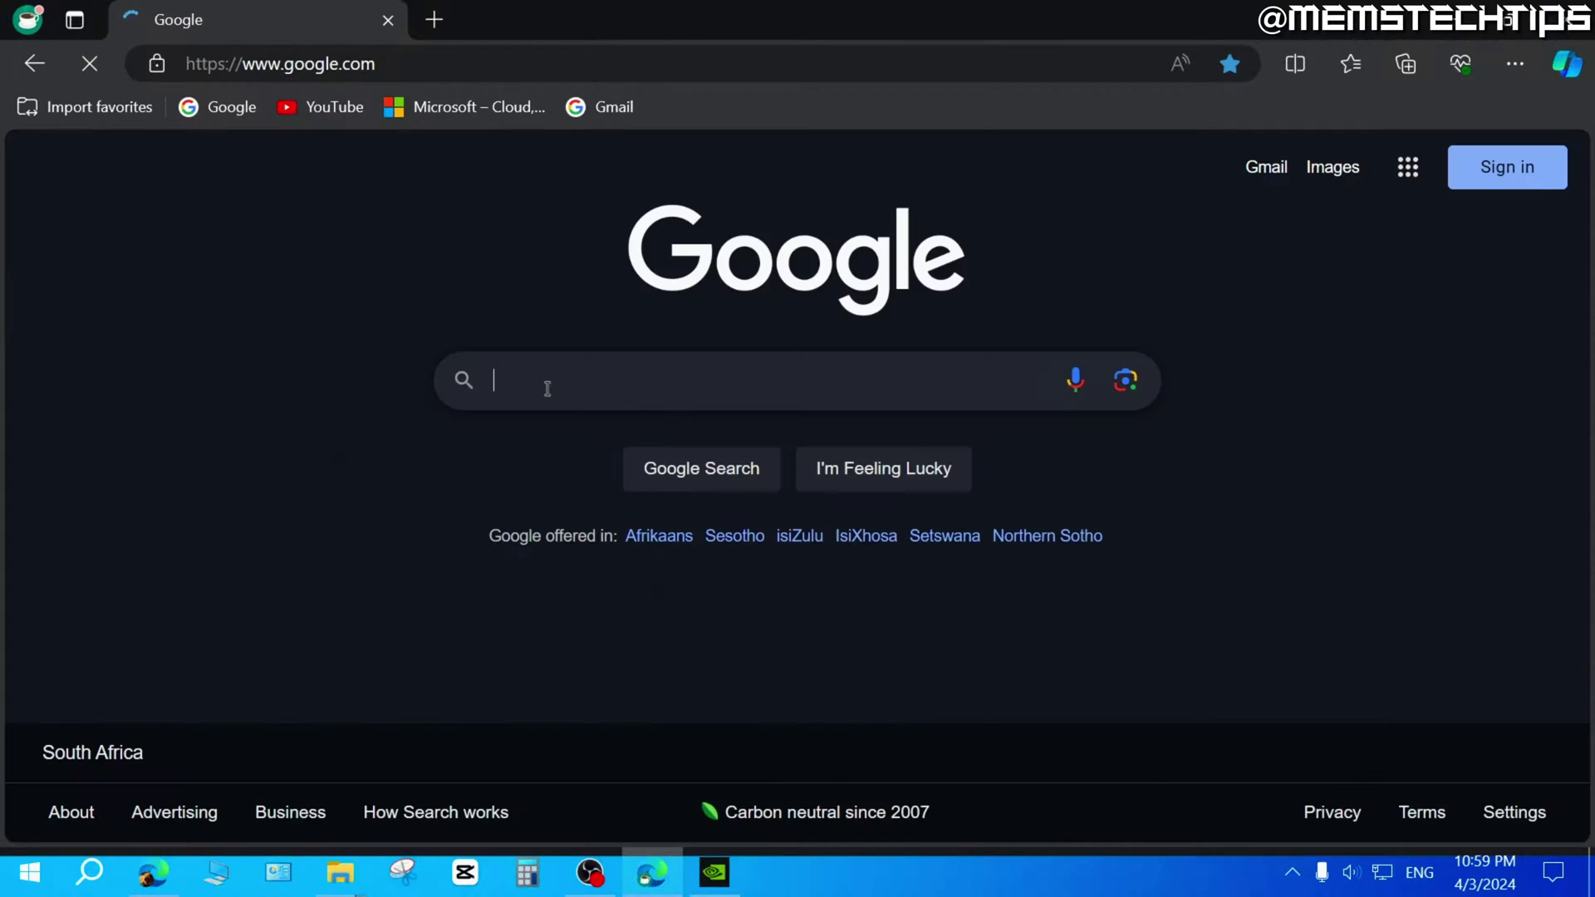
pyautogui.click(545, 385)
pyautogui.write('re')
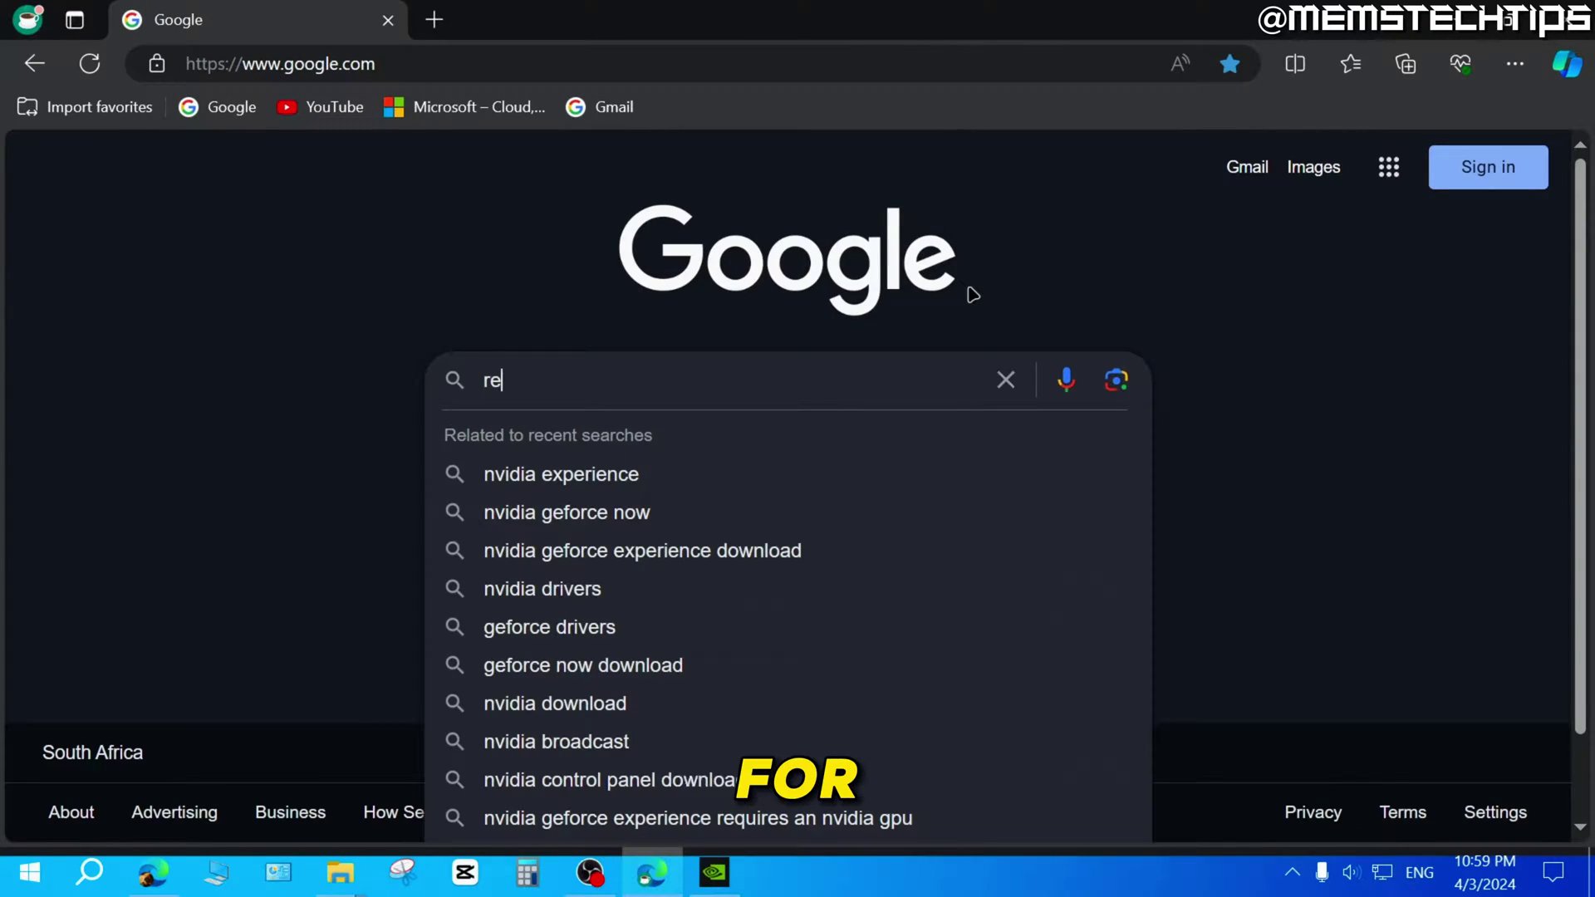
pyautogui.write('vo uninstall')
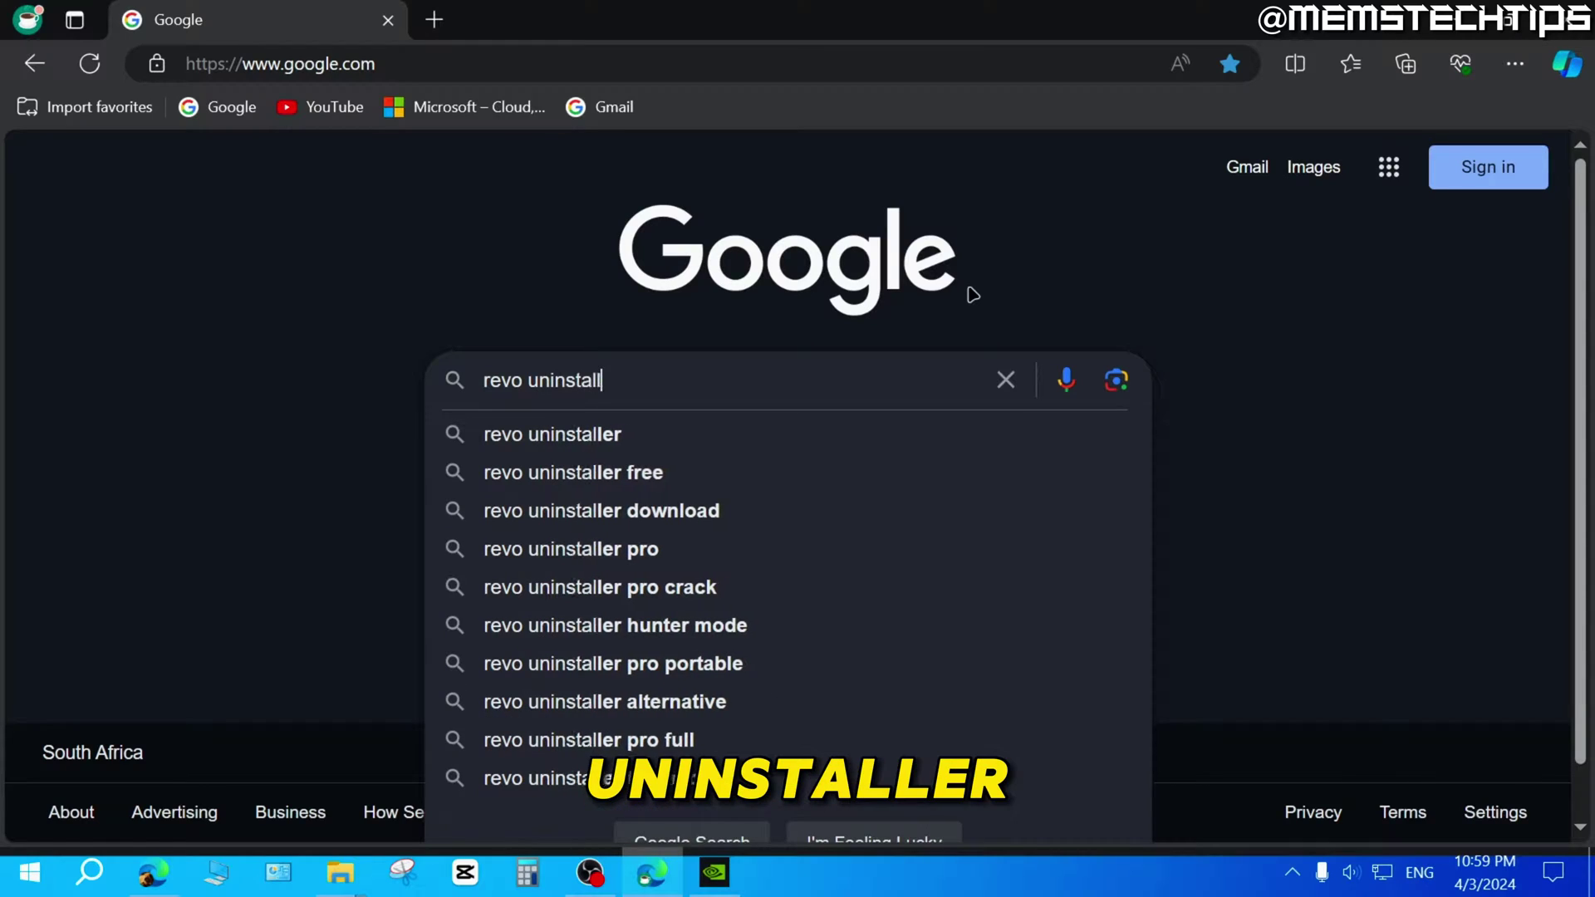
pyautogui.write('er')
pyautogui.press('Return')
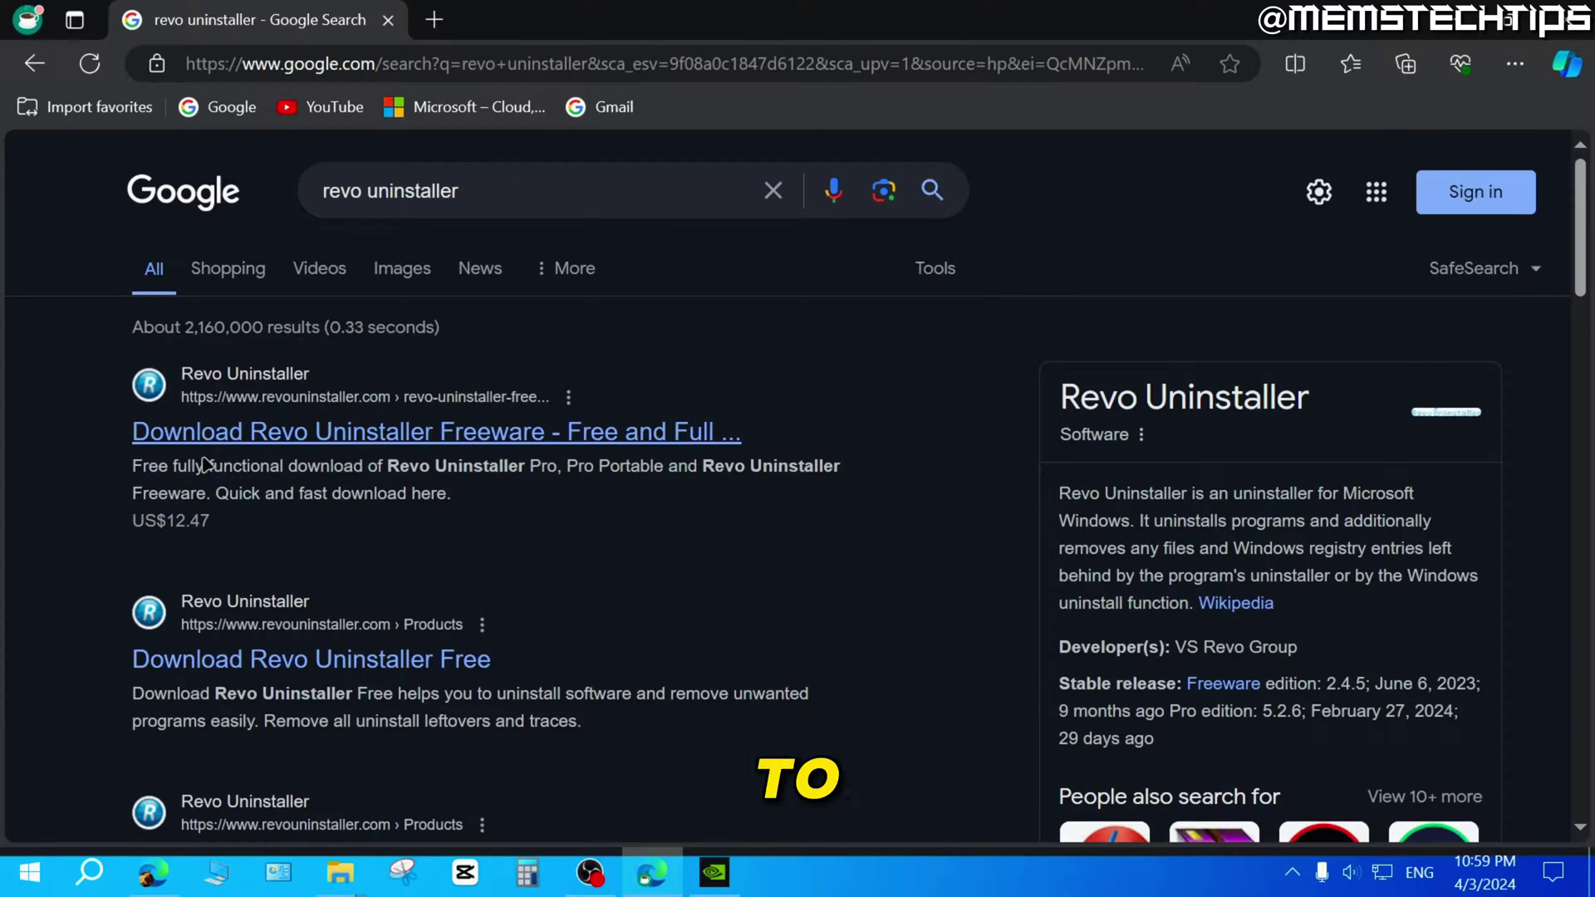
pyautogui.click(314, 438)
# - Accept the site's cookies and download the Freeware PORTABLE edition as RevoUninstaller_Portable.zip
pyautogui.click(1167, 813)
pyautogui.scroll(-4, 549, 516)
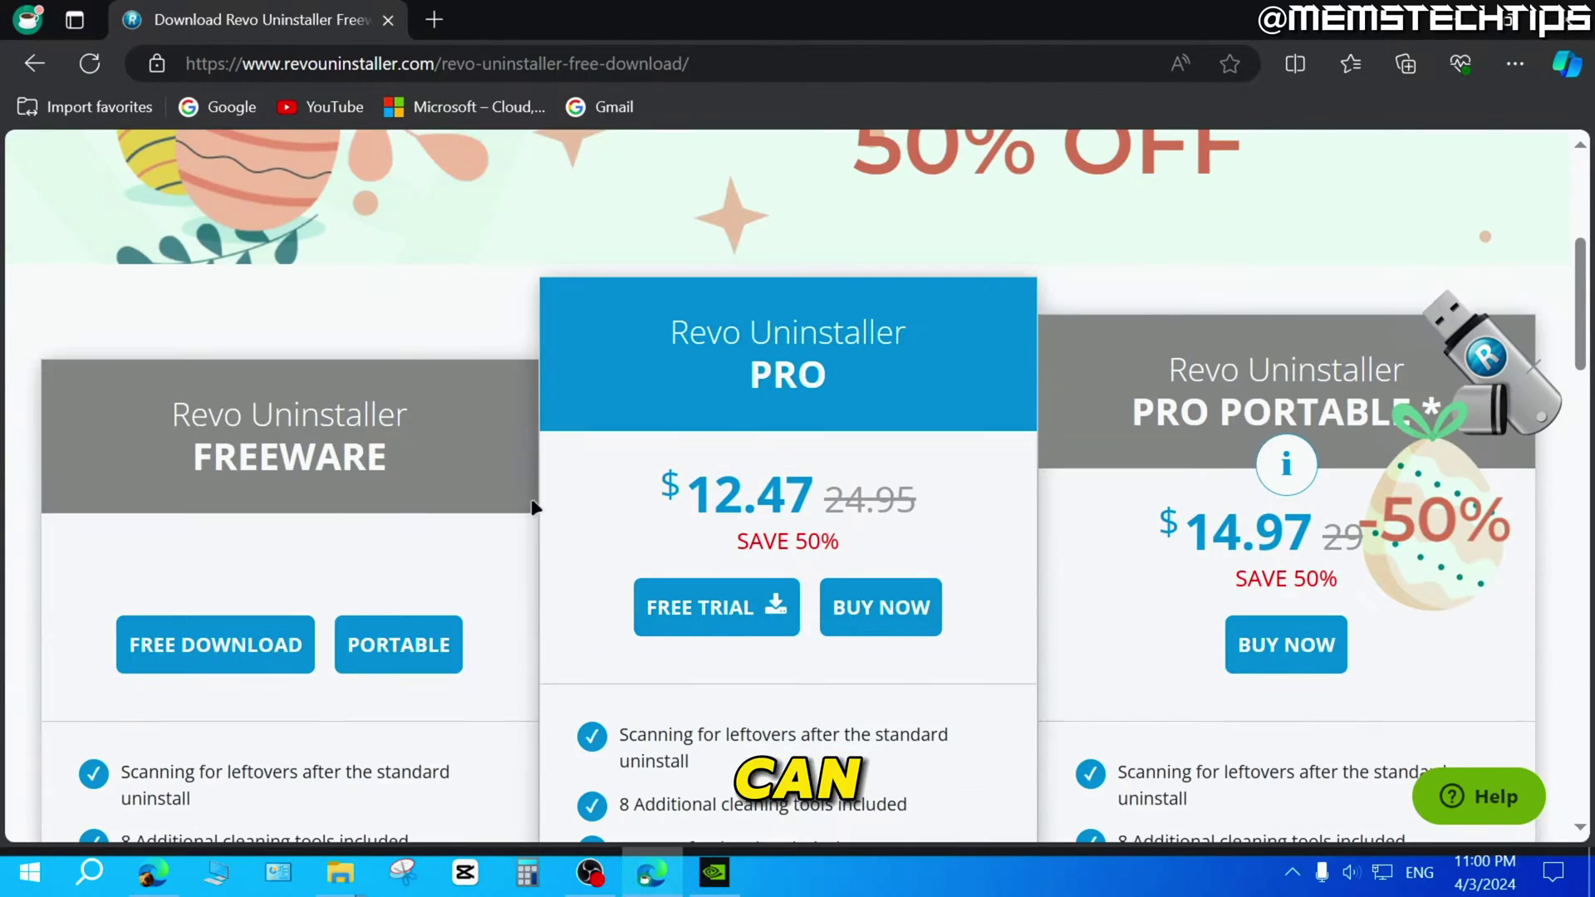
pyautogui.scroll(-1, 534, 507)
pyautogui.scroll(-1, 326, 365)
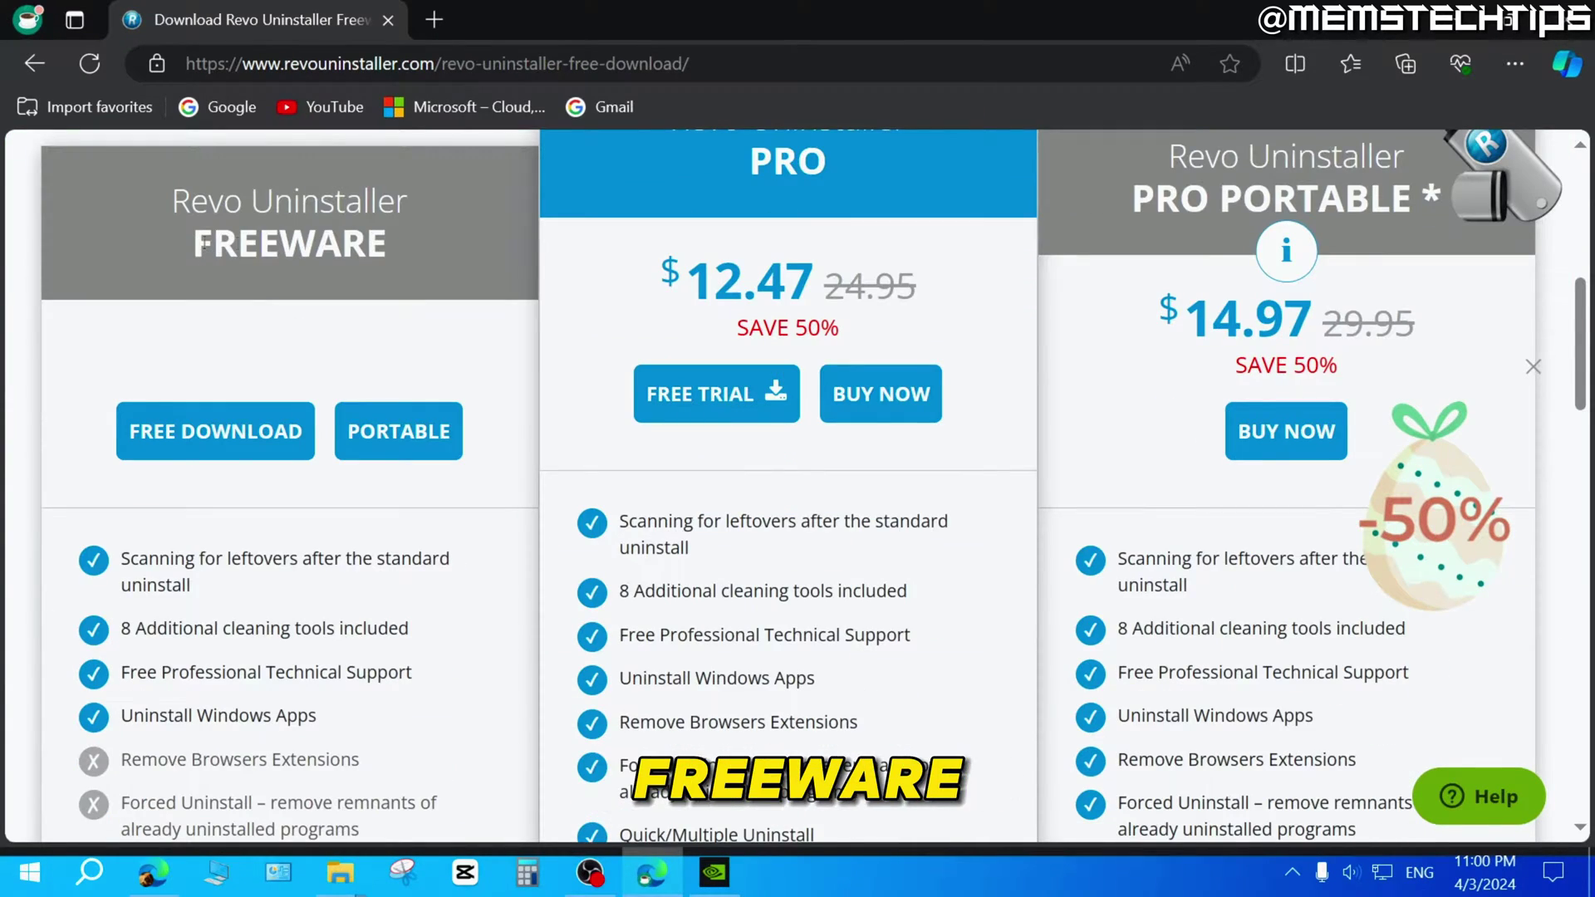
pyautogui.moveTo(196, 244); pyautogui.dragTo(387, 243)
pyautogui.click(351, 301)
pyautogui.scroll(-2, 350, 302)
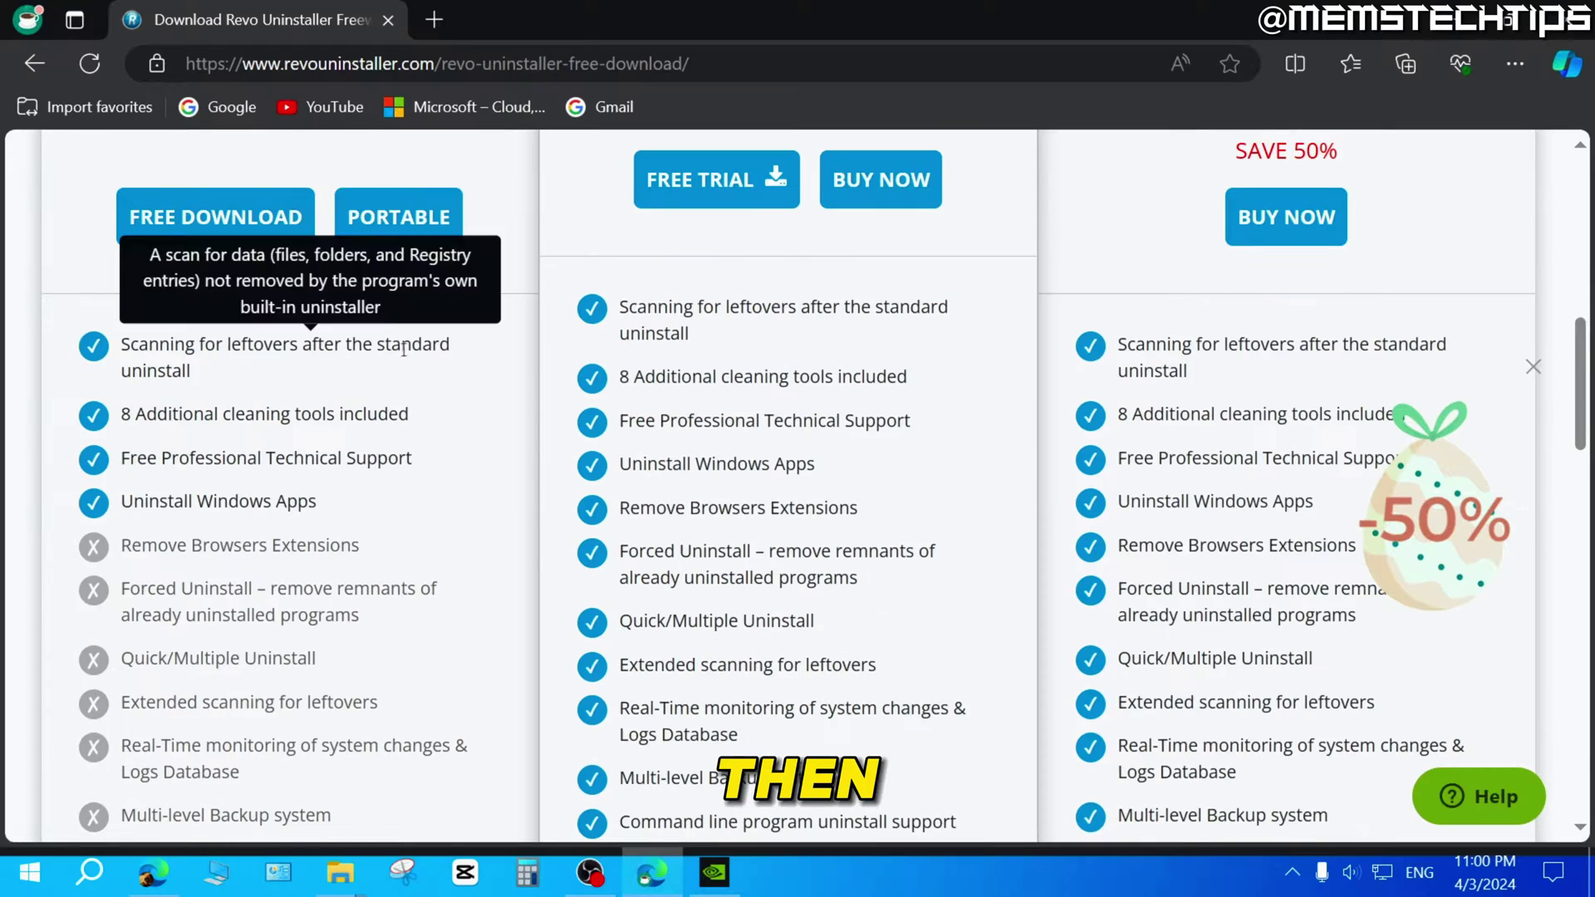
pyautogui.click(363, 231)
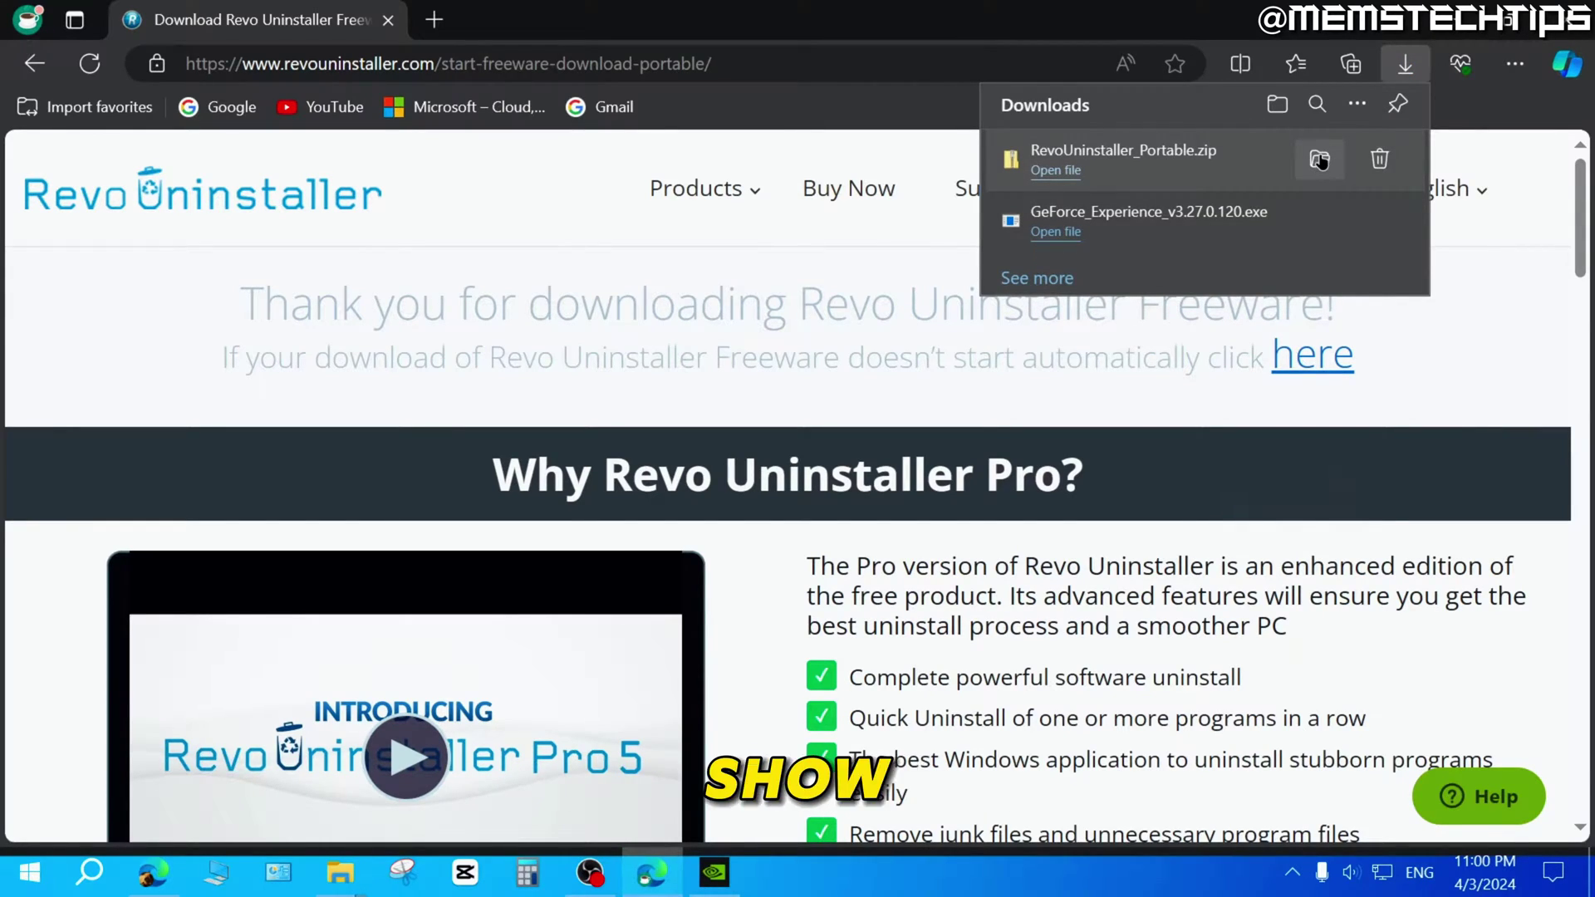
# - Extract RevoUninstaller_Portable.zip in Downloads into a RevoUninstaller_Portable folder
pyautogui.click(1320, 160)
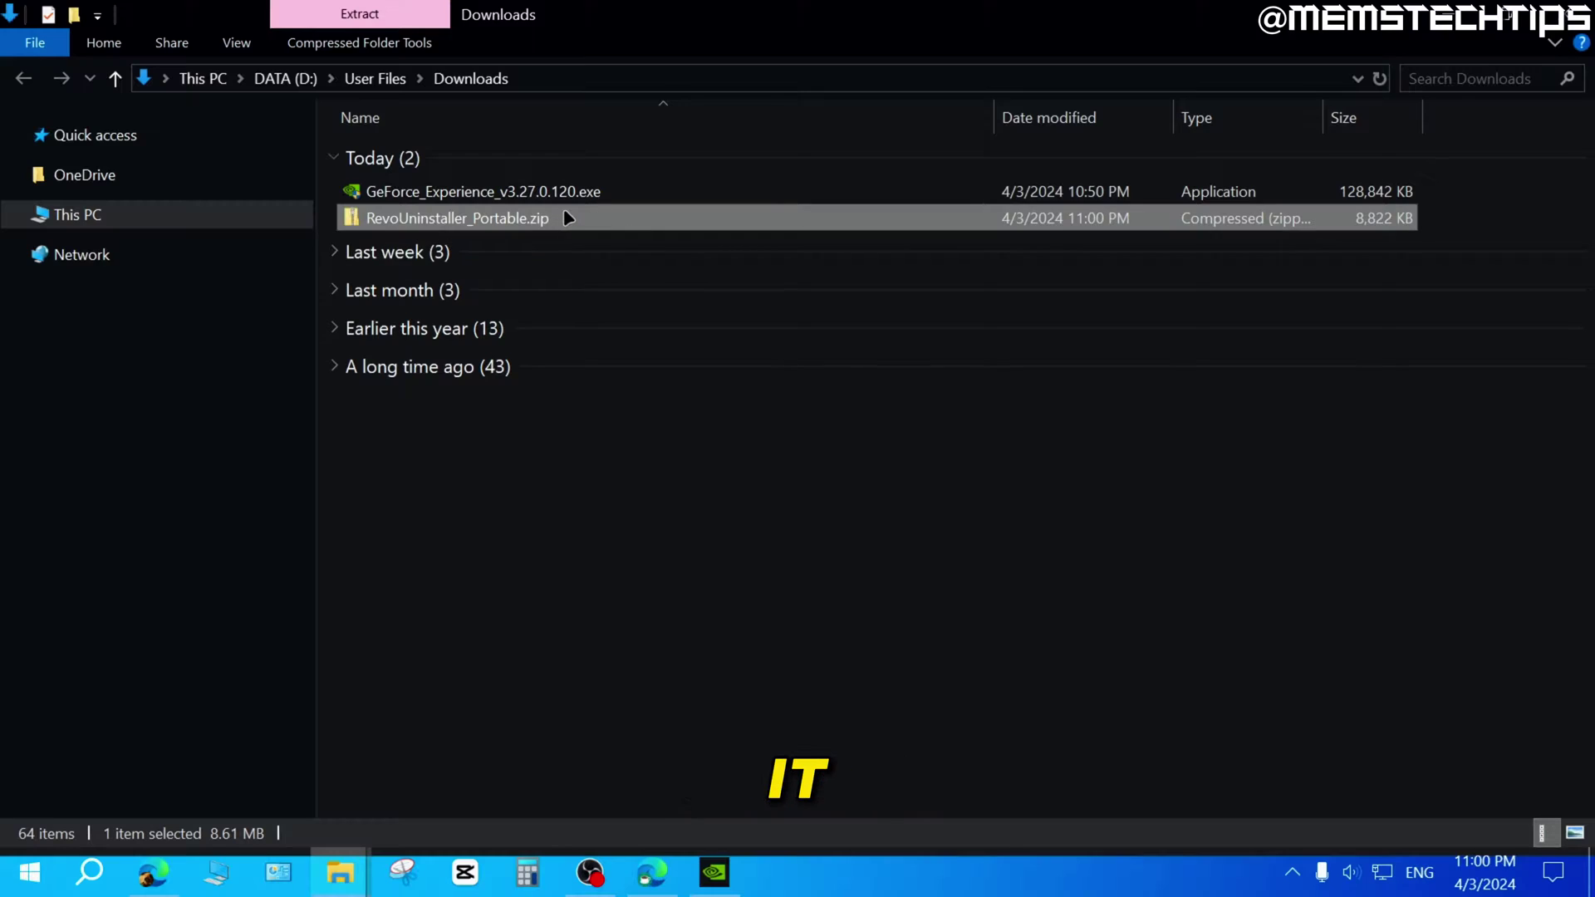
pyautogui.moveTo(595, 223); pyautogui.dragTo(1501, 214)
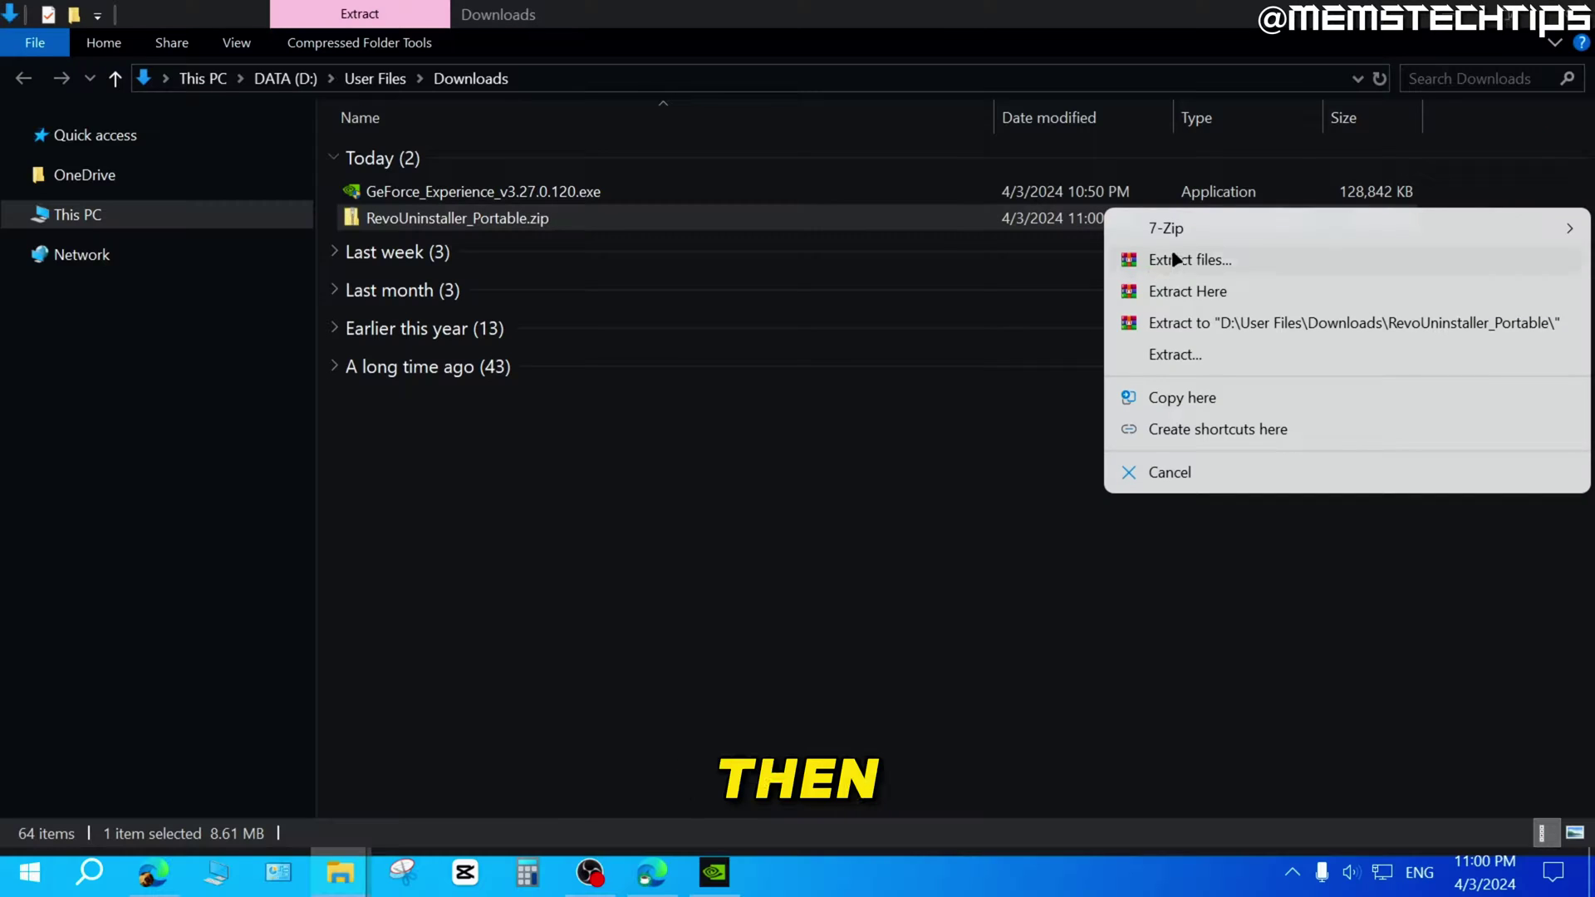
pyautogui.click(1233, 347)
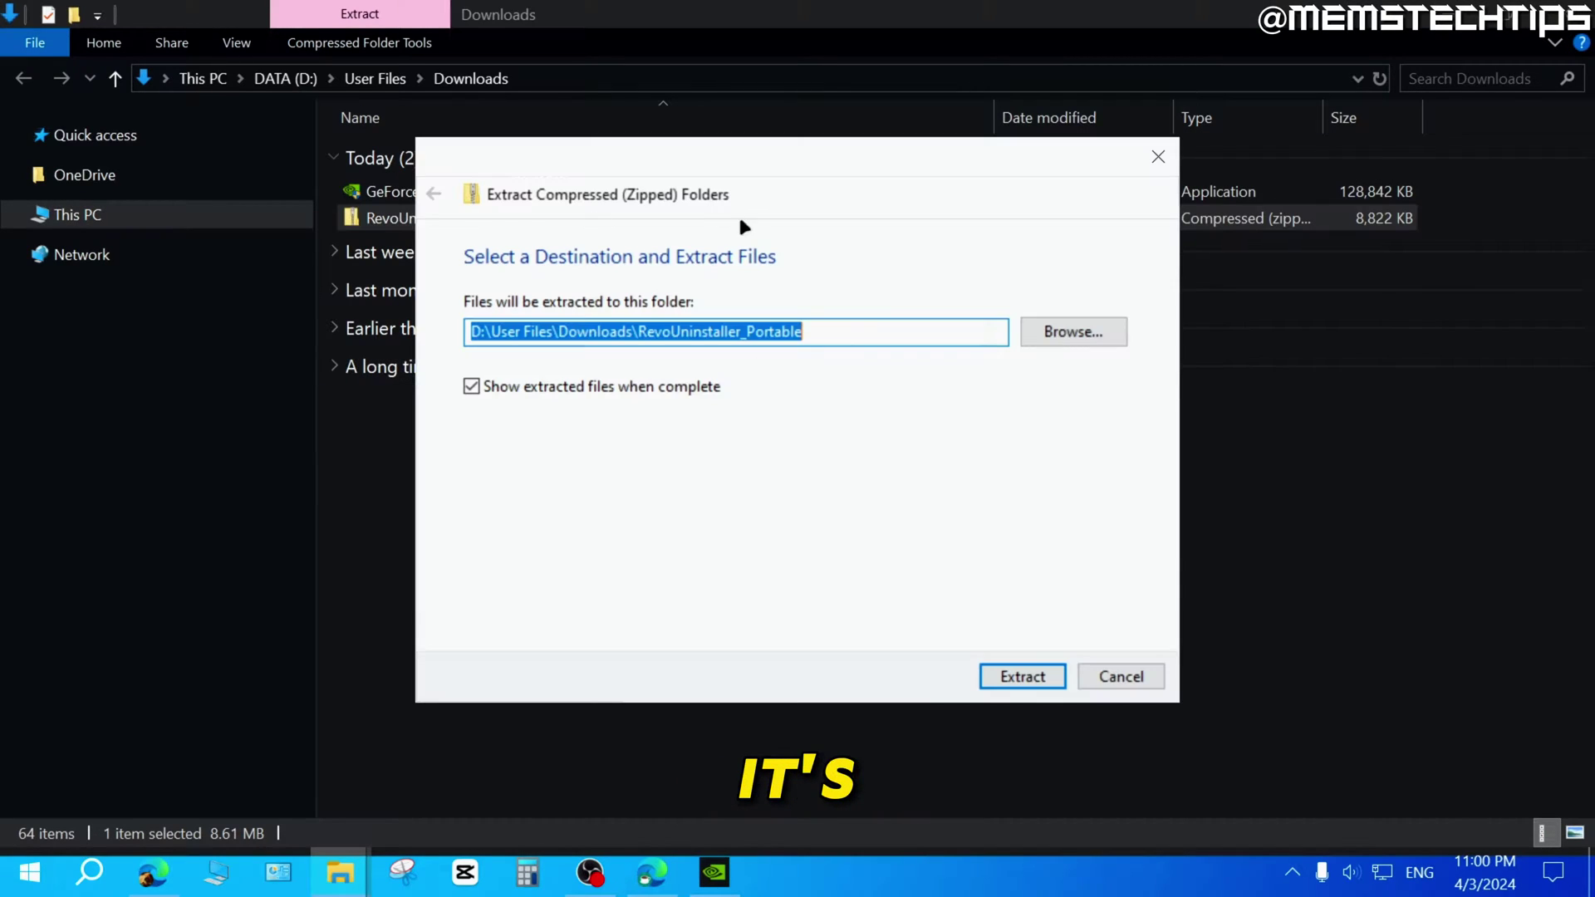
pyautogui.click(1034, 676)
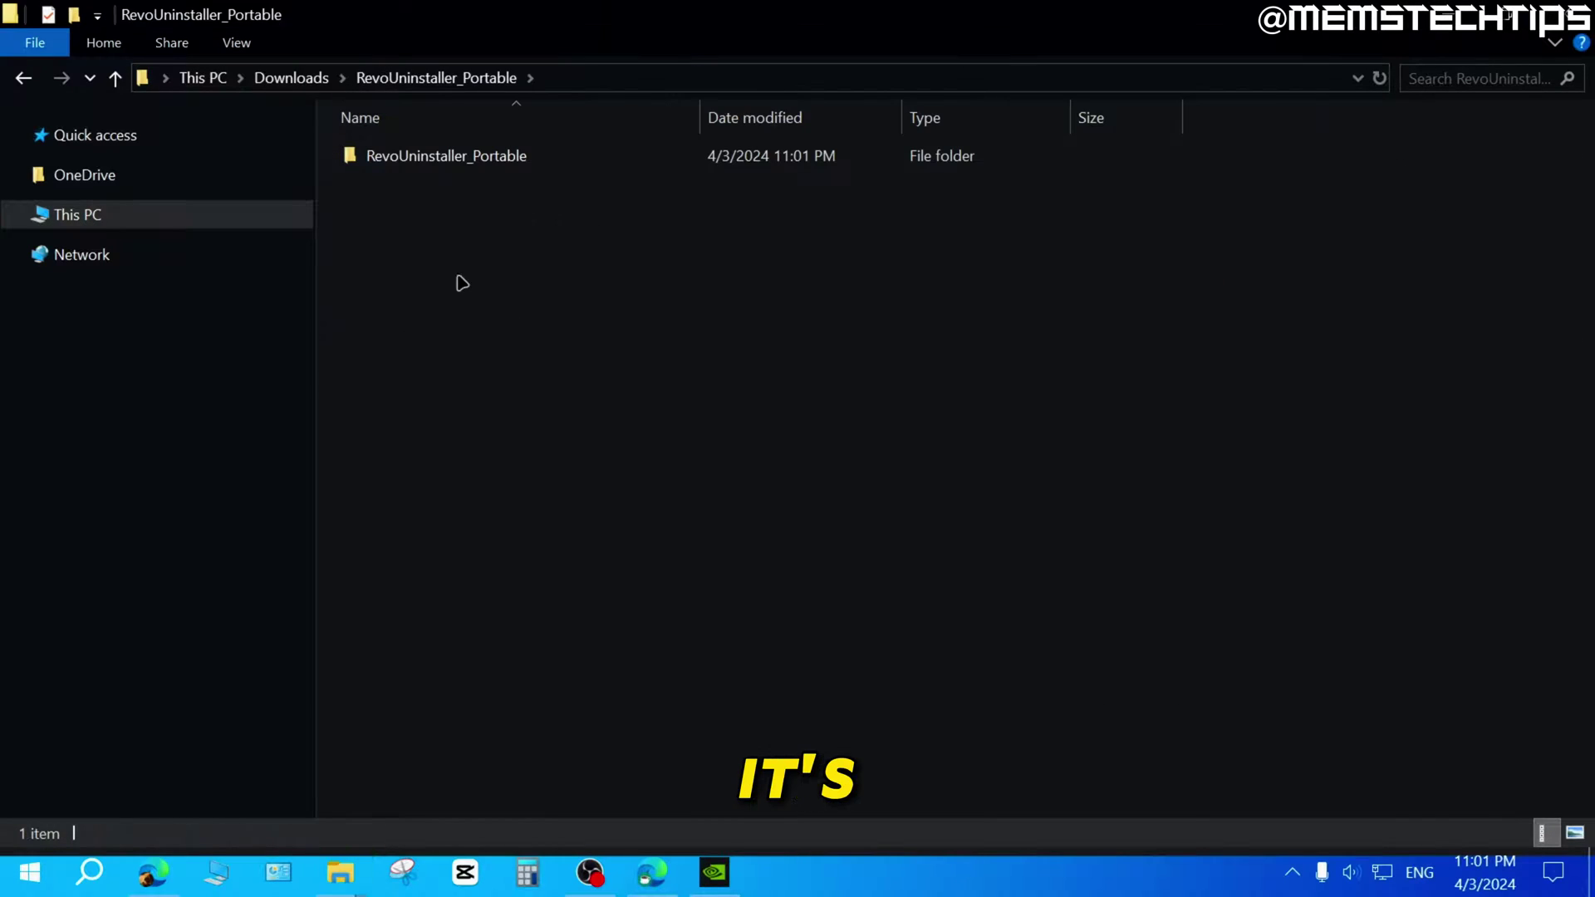
# - Launch RevoUPort.exe from the extracted folder and accept the license agreement
pyautogui.doubleClick(478, 158)
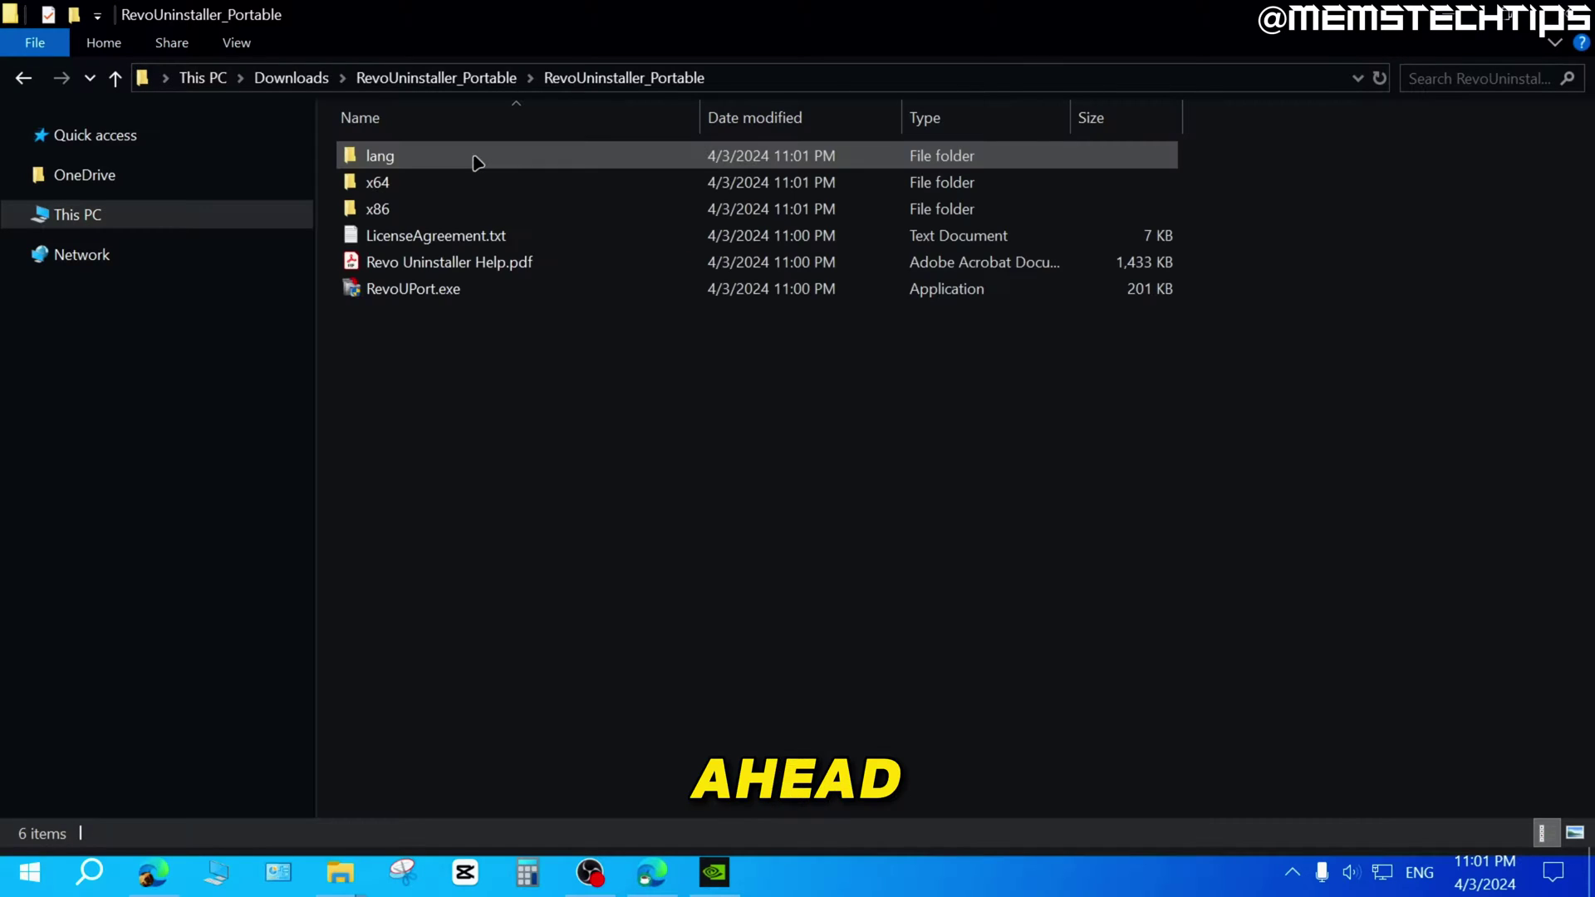
pyautogui.click(415, 295)
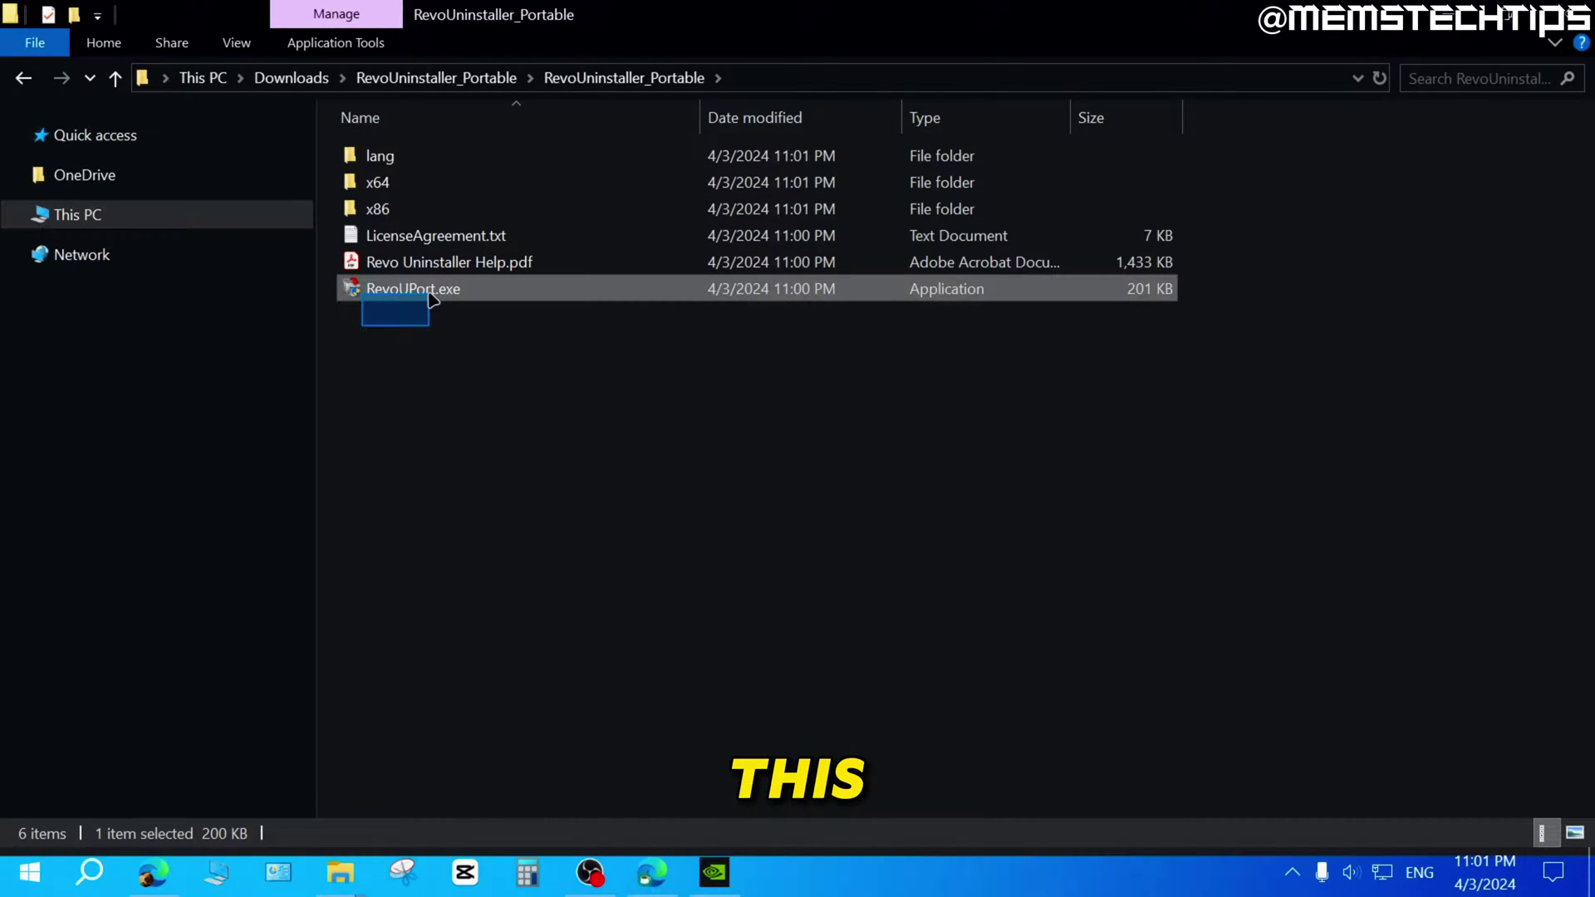
pyautogui.doubleClick(476, 289)
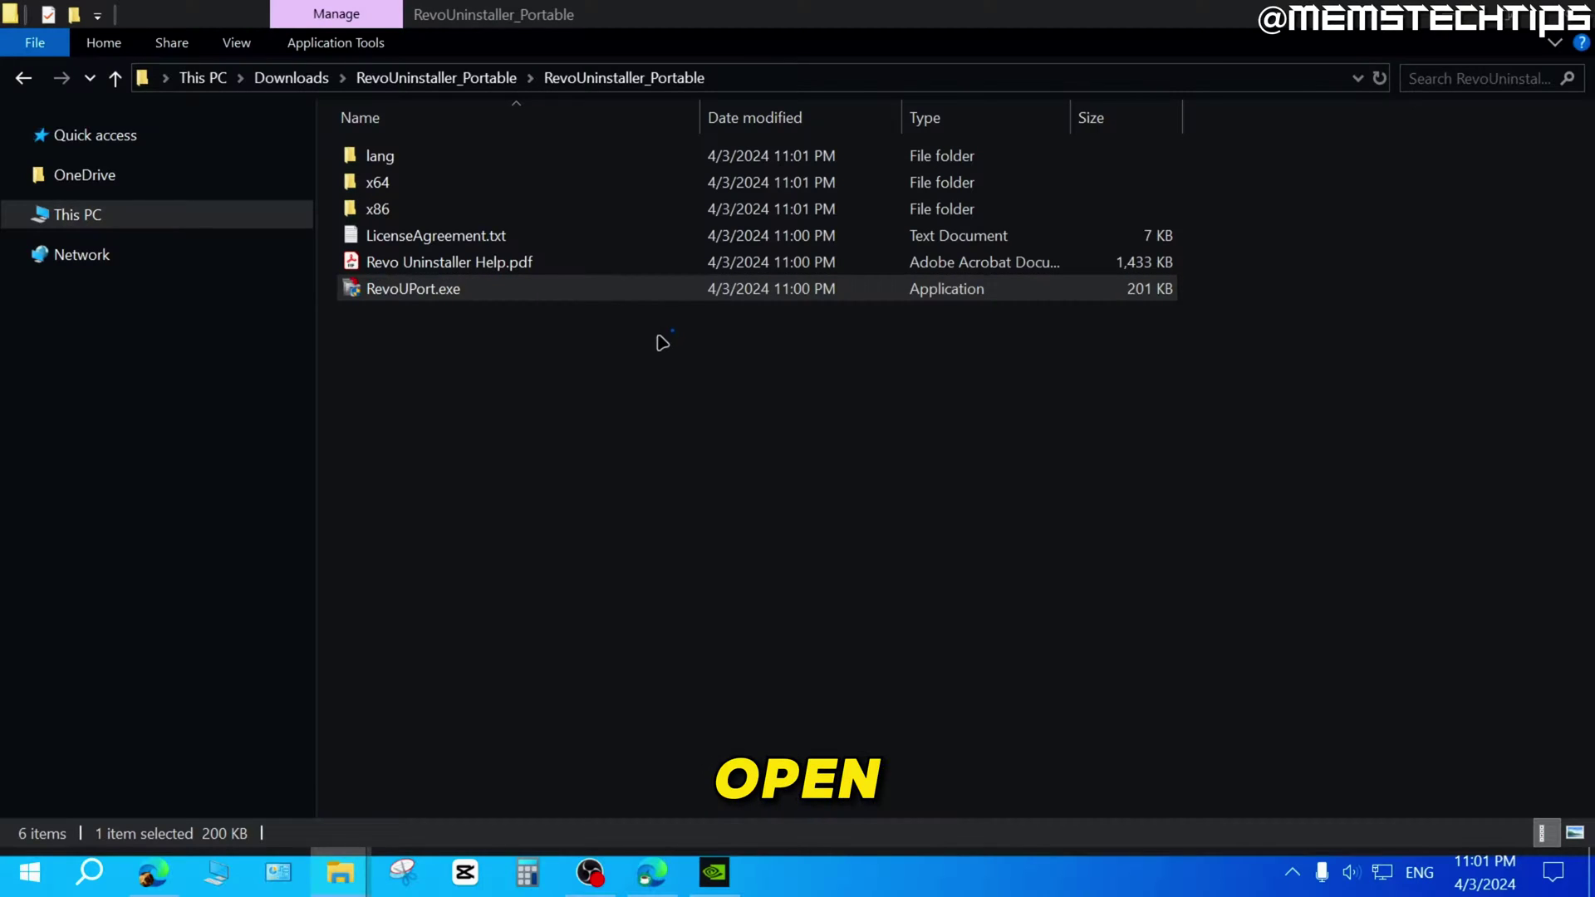
pyautogui.click(914, 692)
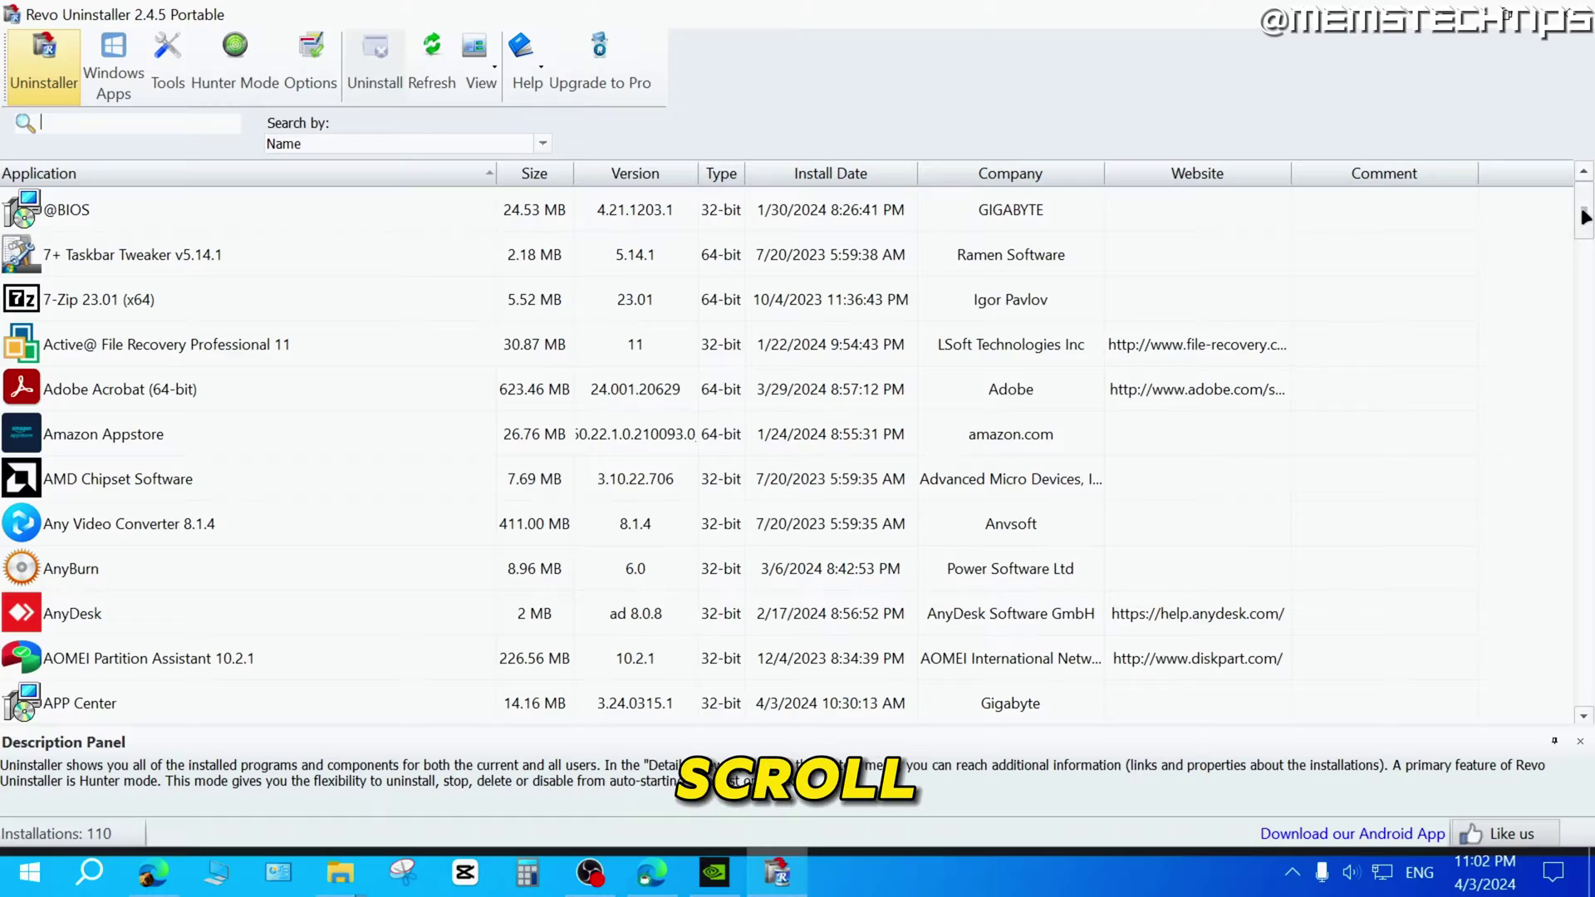
# - Select NVIDIA GeForce Experience 3.27.0.120 in the installed programs list and start its uninstall
pyautogui.moveTo(1585, 218); pyautogui.dragTo(1583, 550)
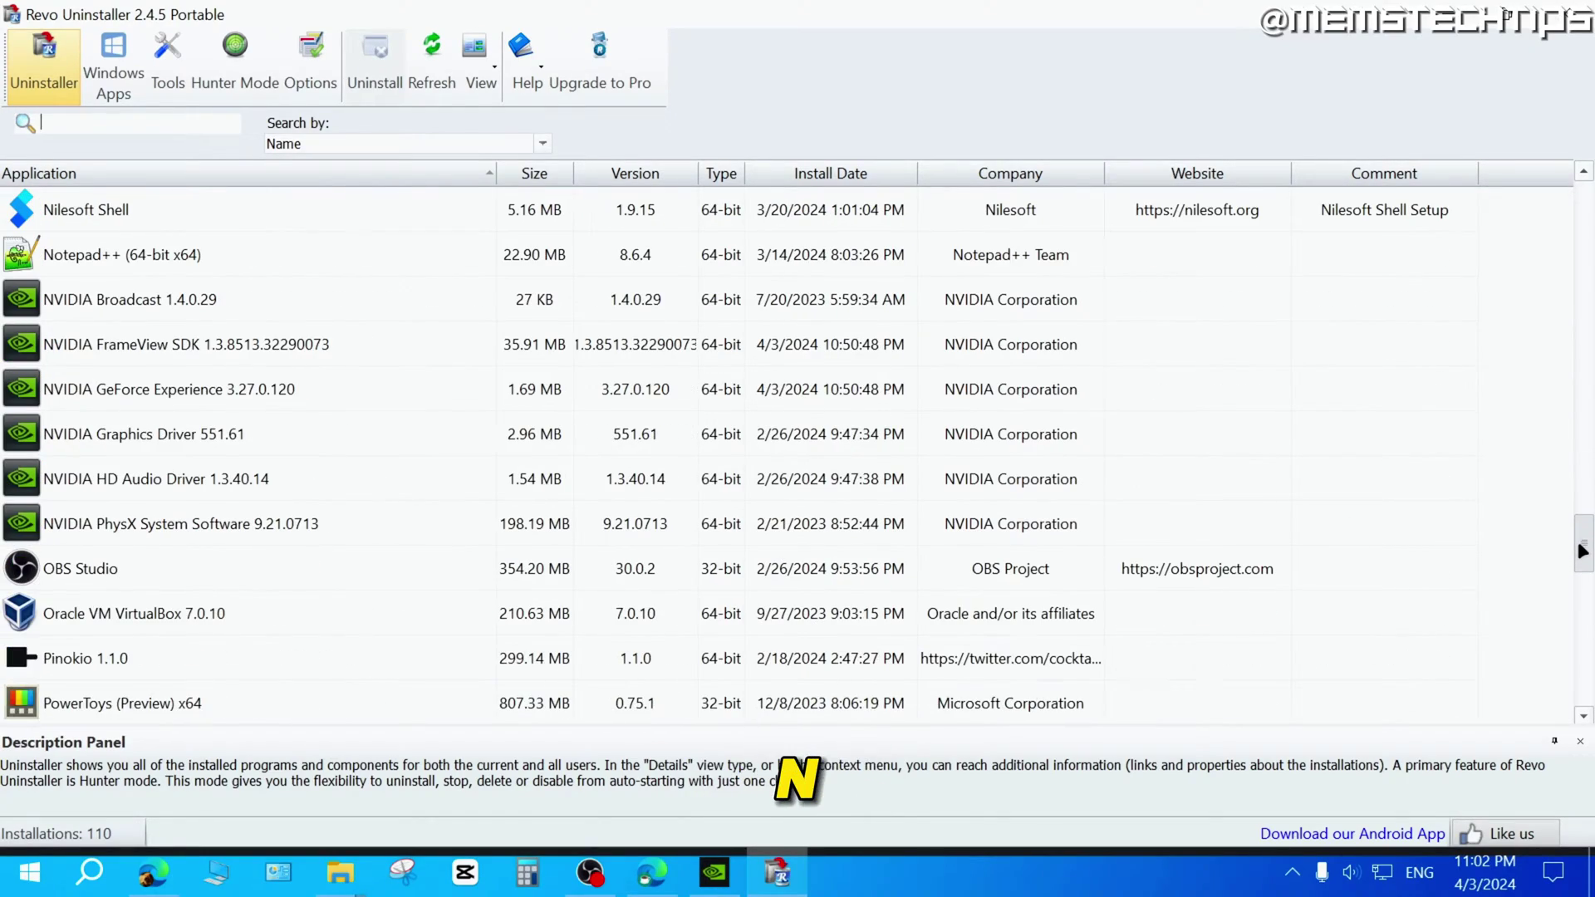
pyautogui.click(151, 389)
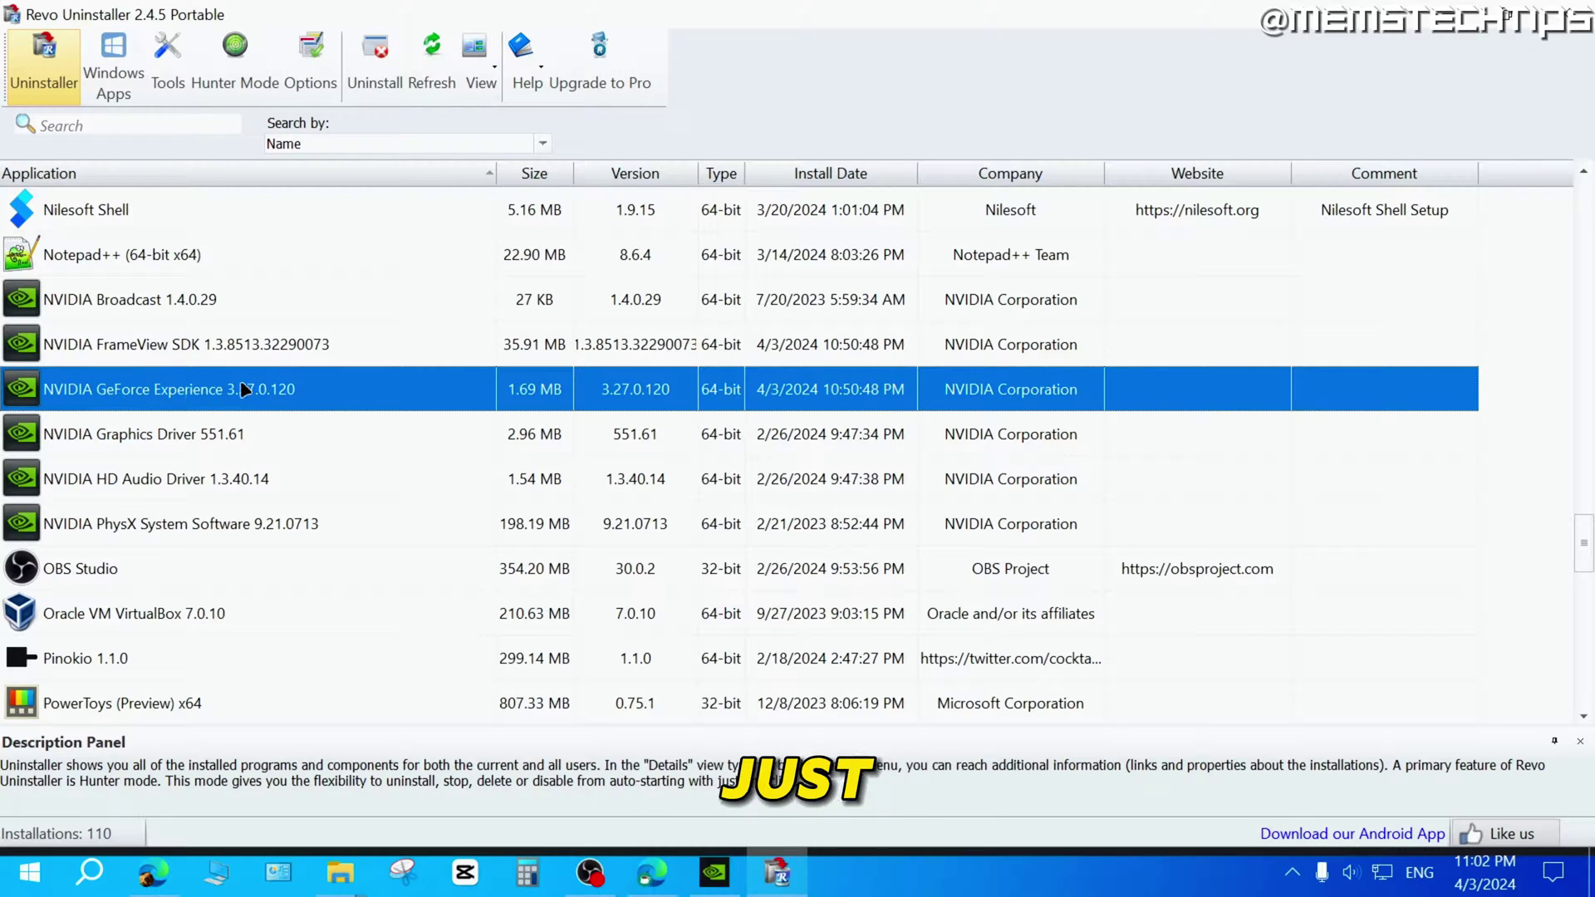
pyautogui.click(375, 68)
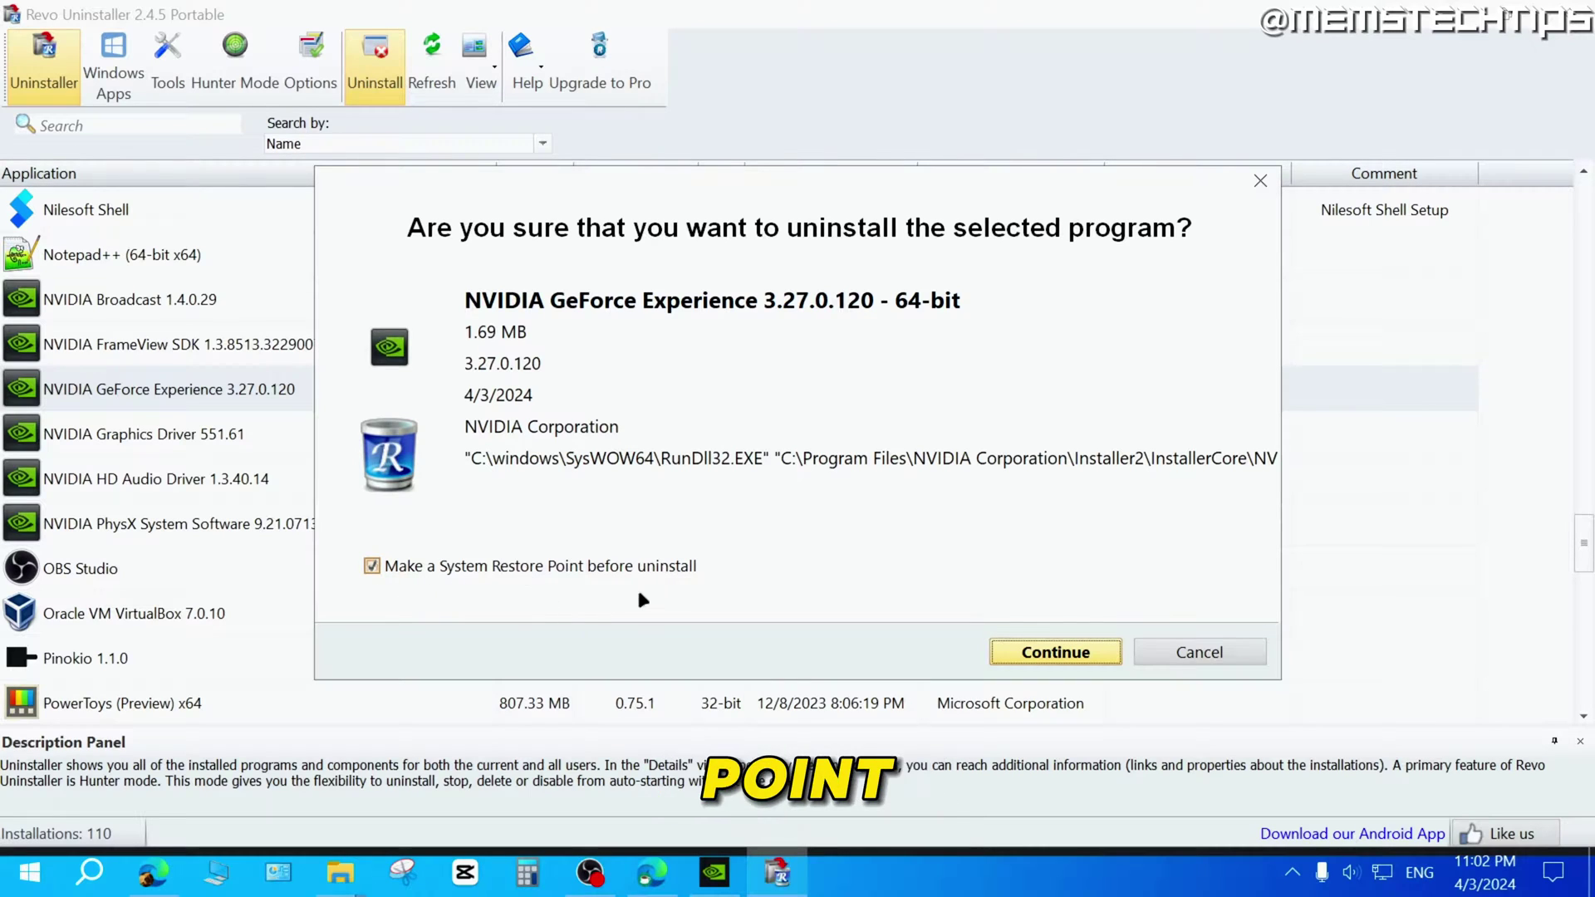
# - Continue with a restore point, remove GeForce Experience via NVIDIA's uninstaller, and close the success message
pyautogui.click(1075, 657)
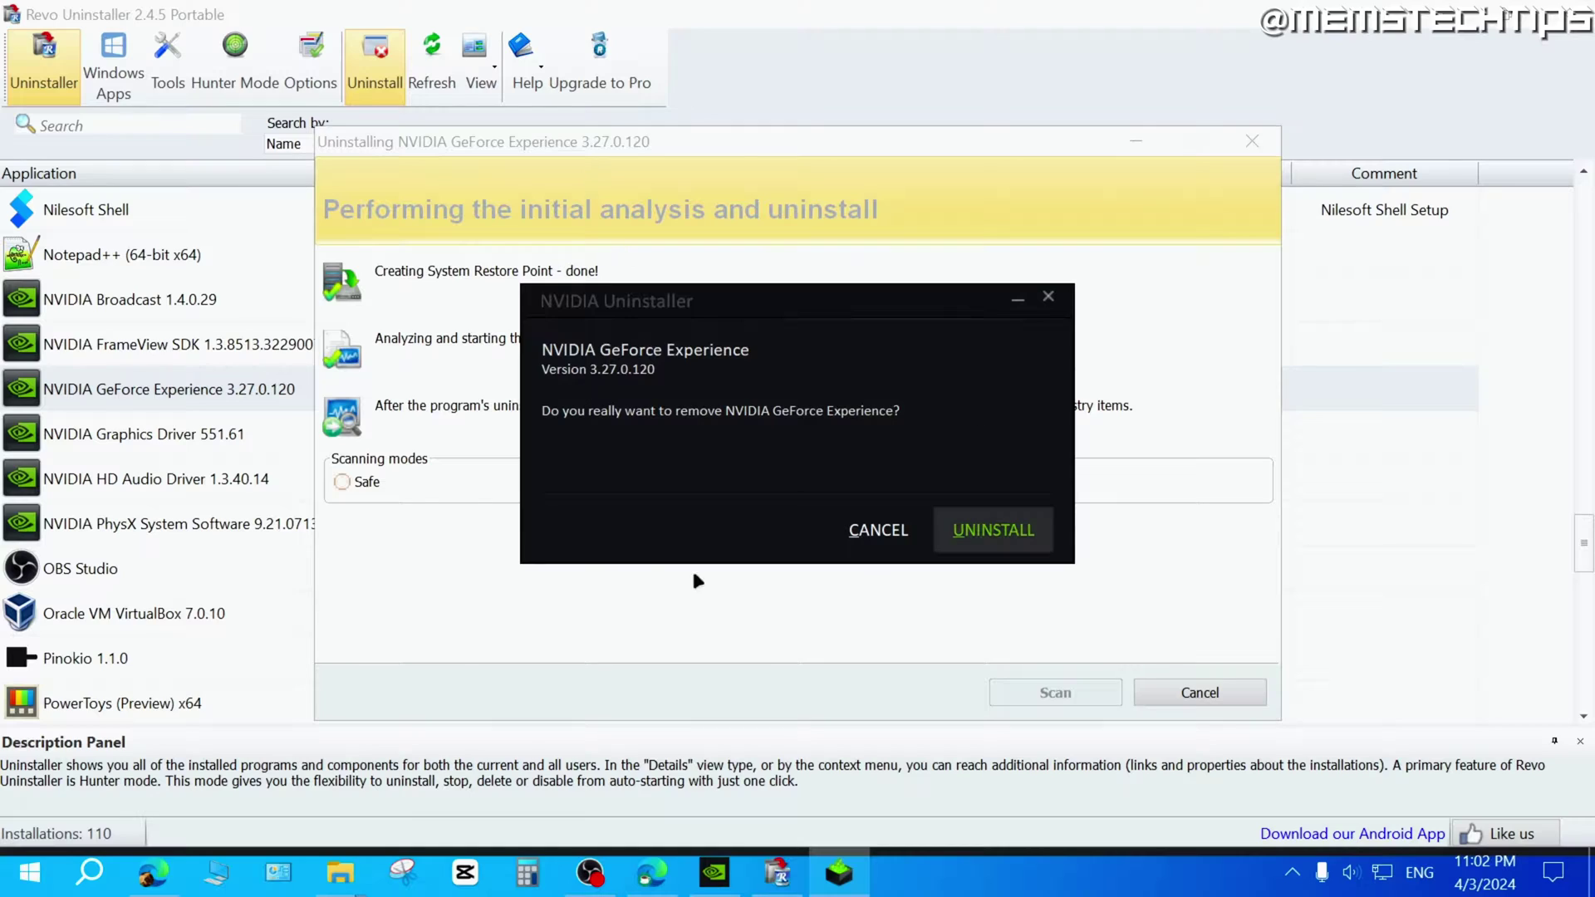
pyautogui.click(990, 532)
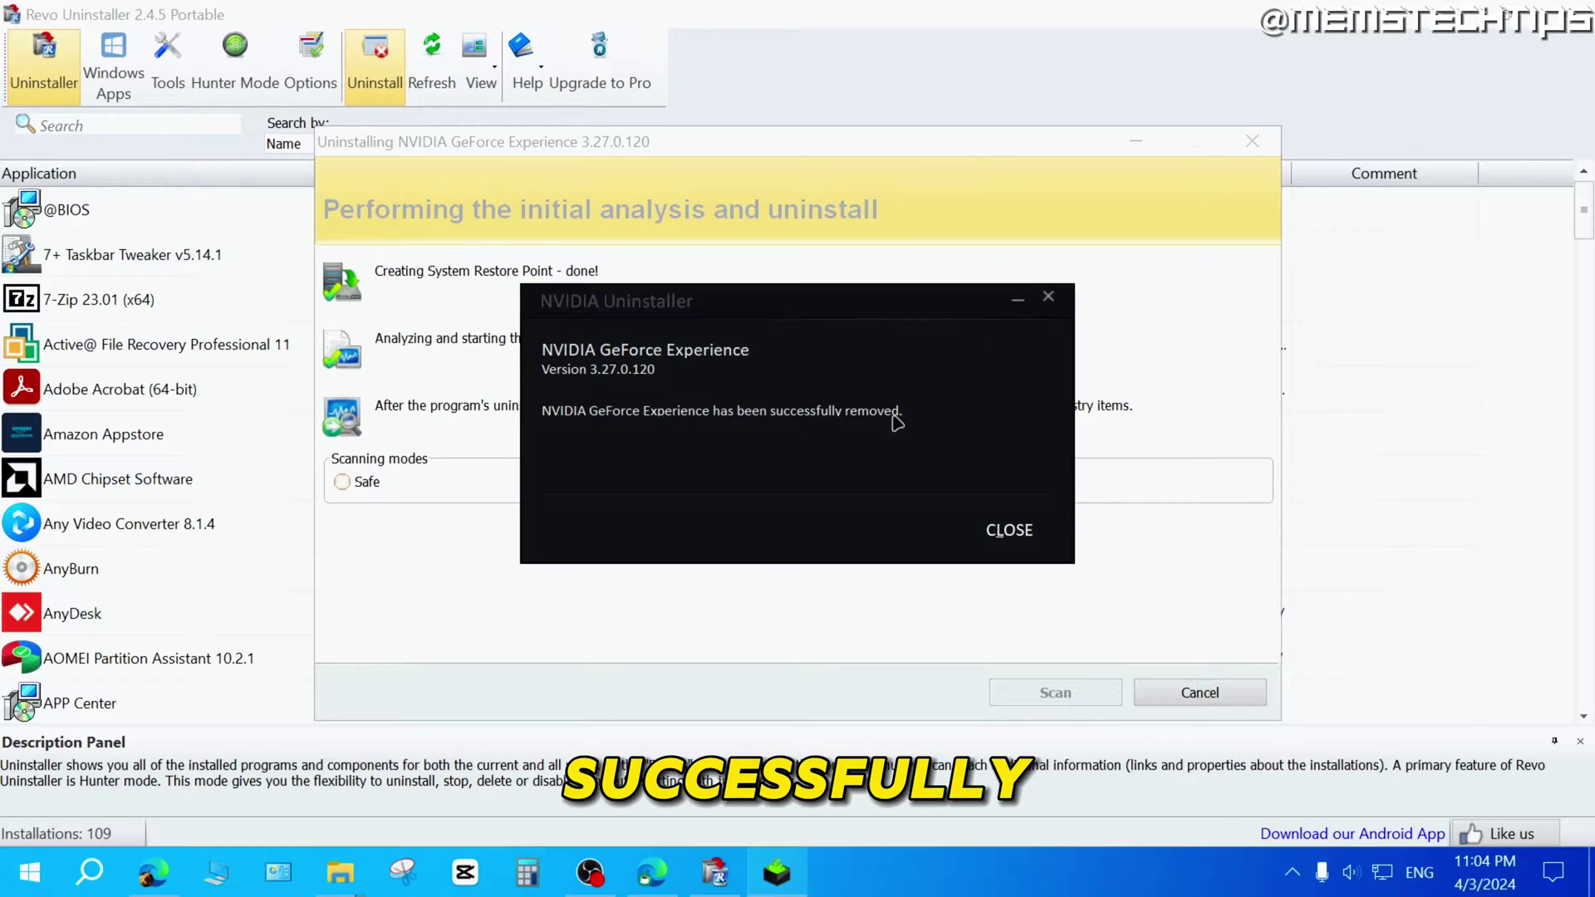
pyautogui.click(1010, 530)
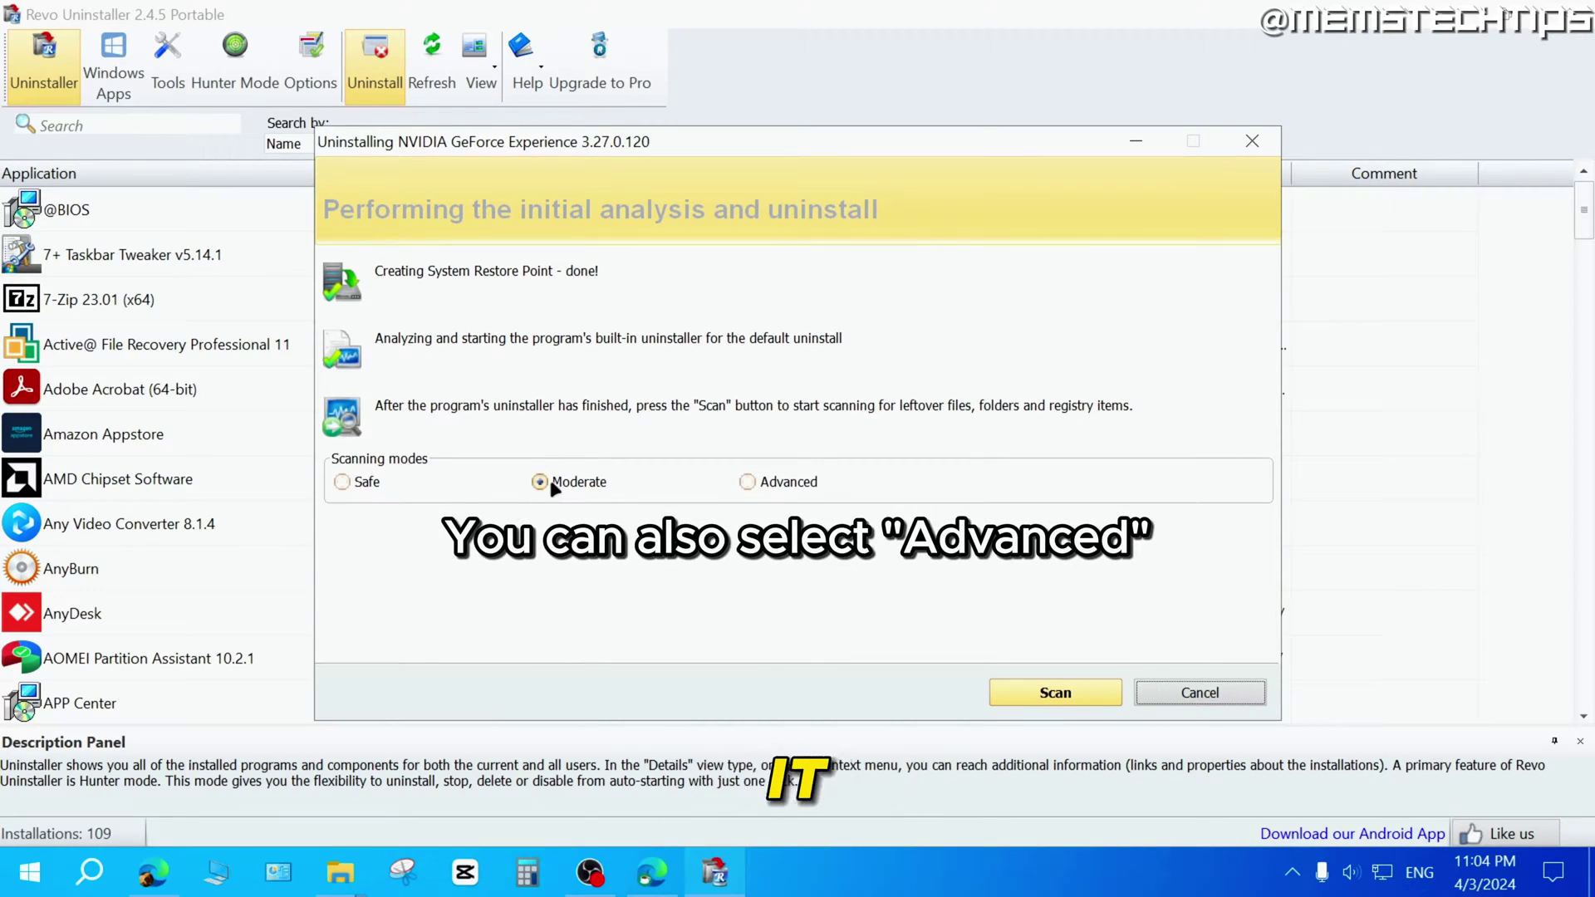
# - Run a Moderate leftover scan, select the 2 registry values found, and finish without deleting them
pyautogui.click(1078, 691)
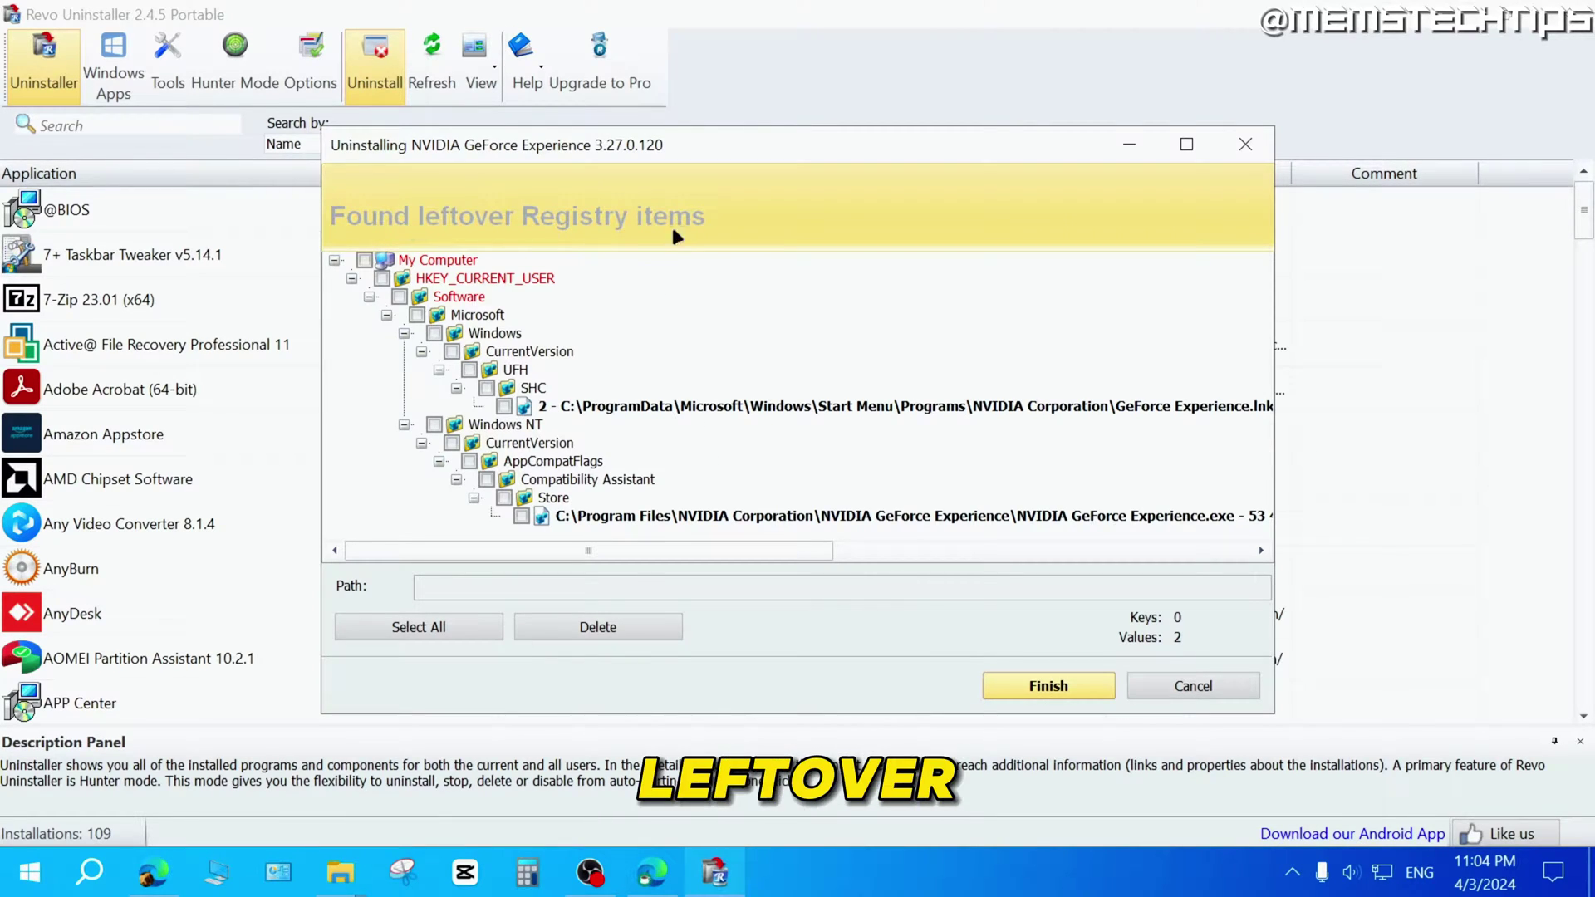
pyautogui.click(449, 636)
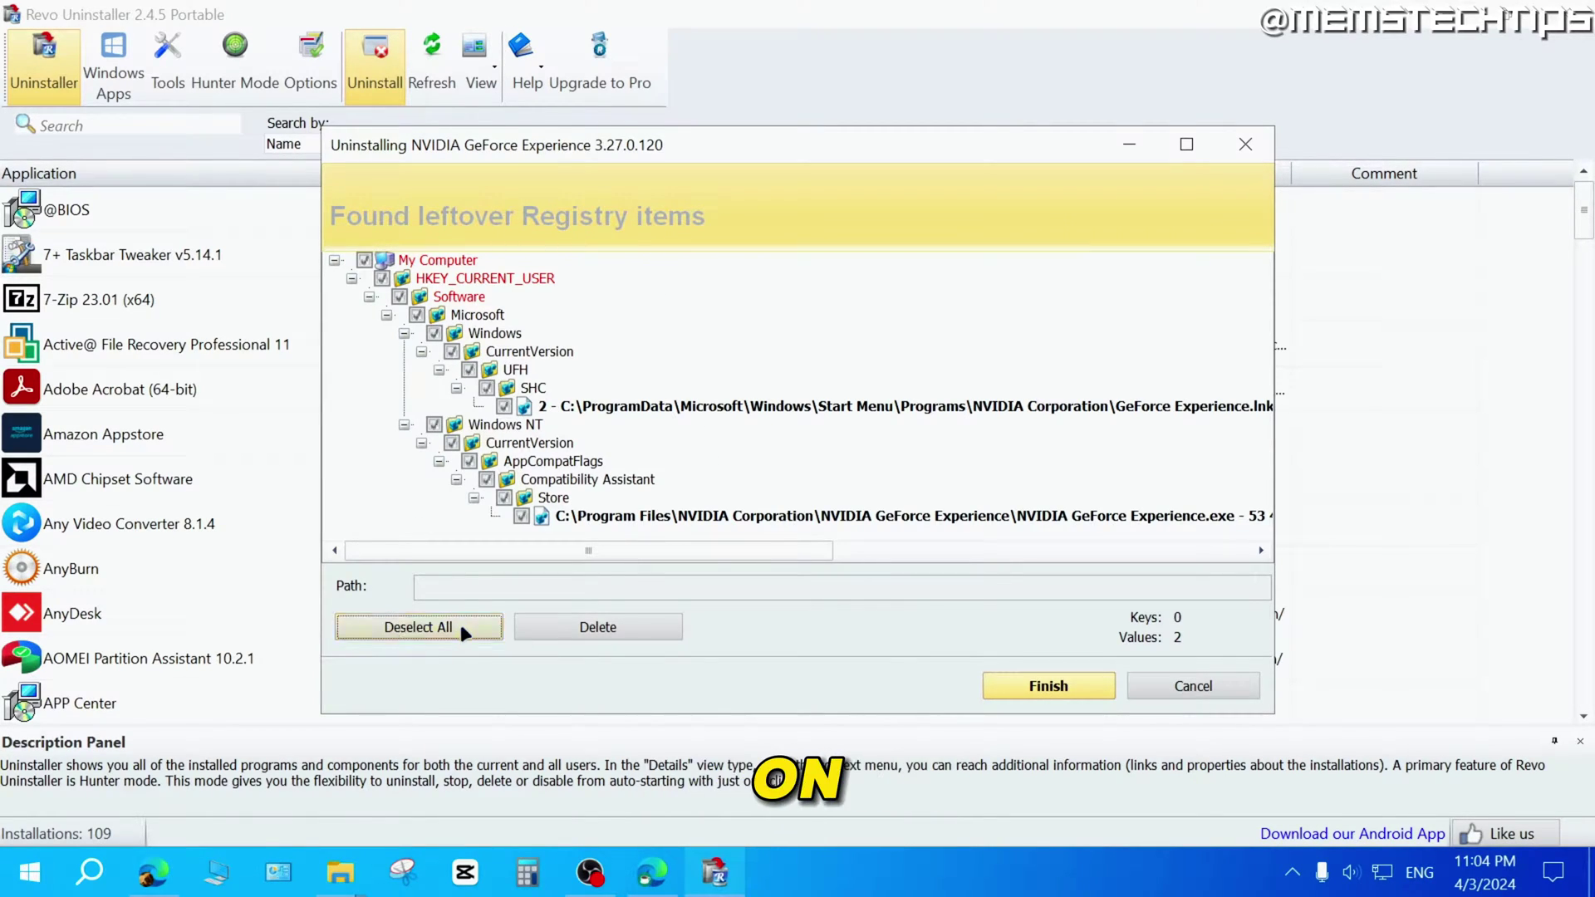
pyautogui.click(1033, 686)
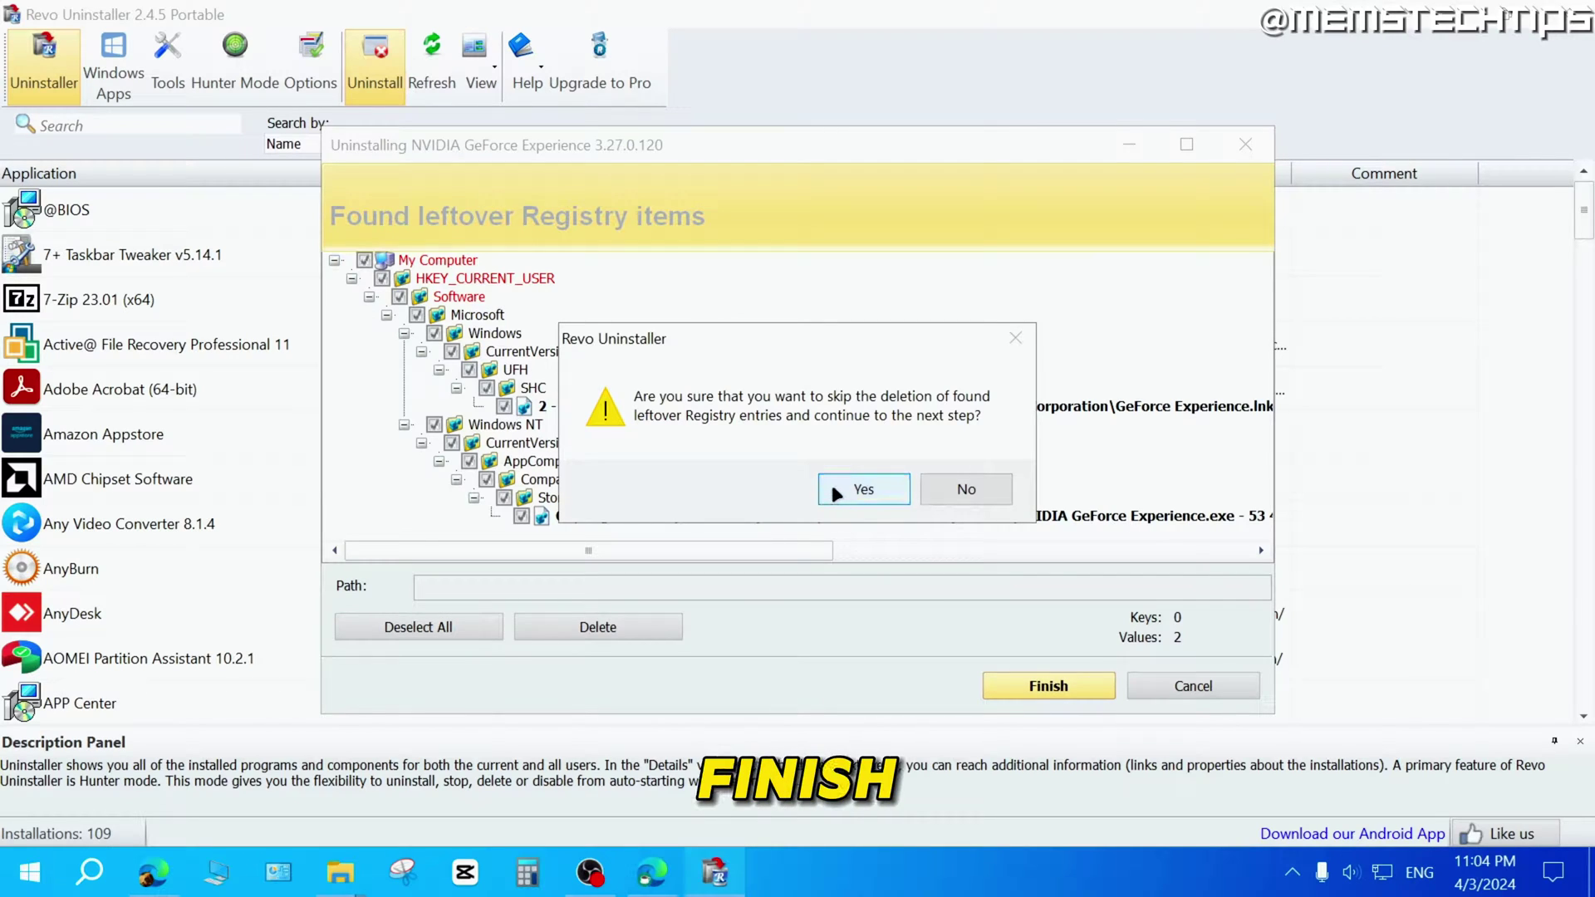
pyautogui.click(886, 493)
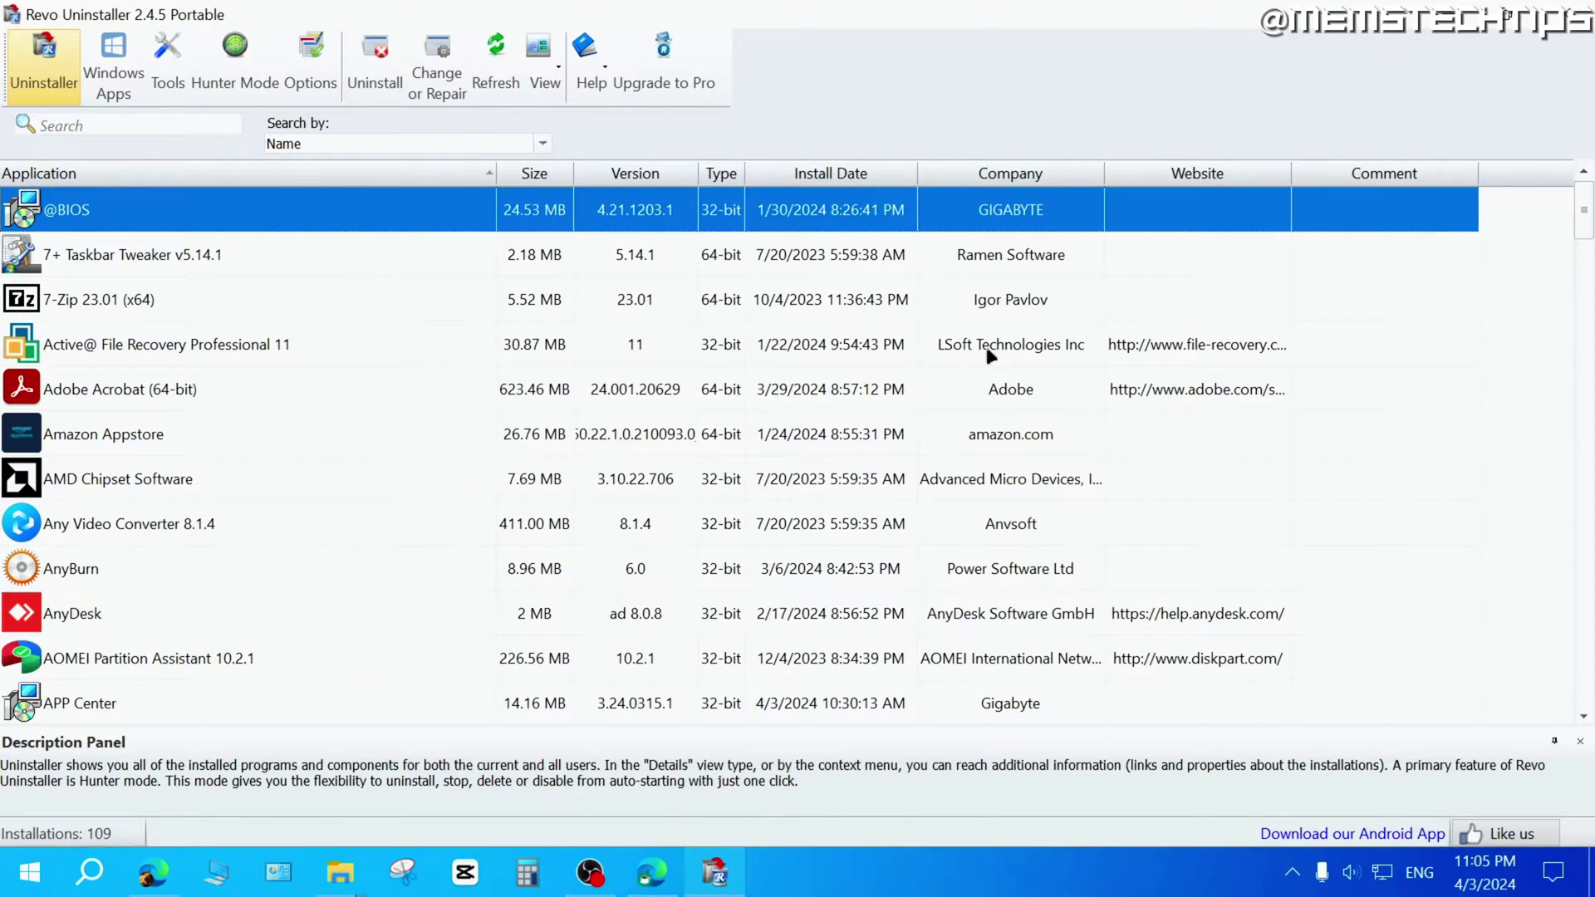
pyautogui.scroll(-20, 929, 439)
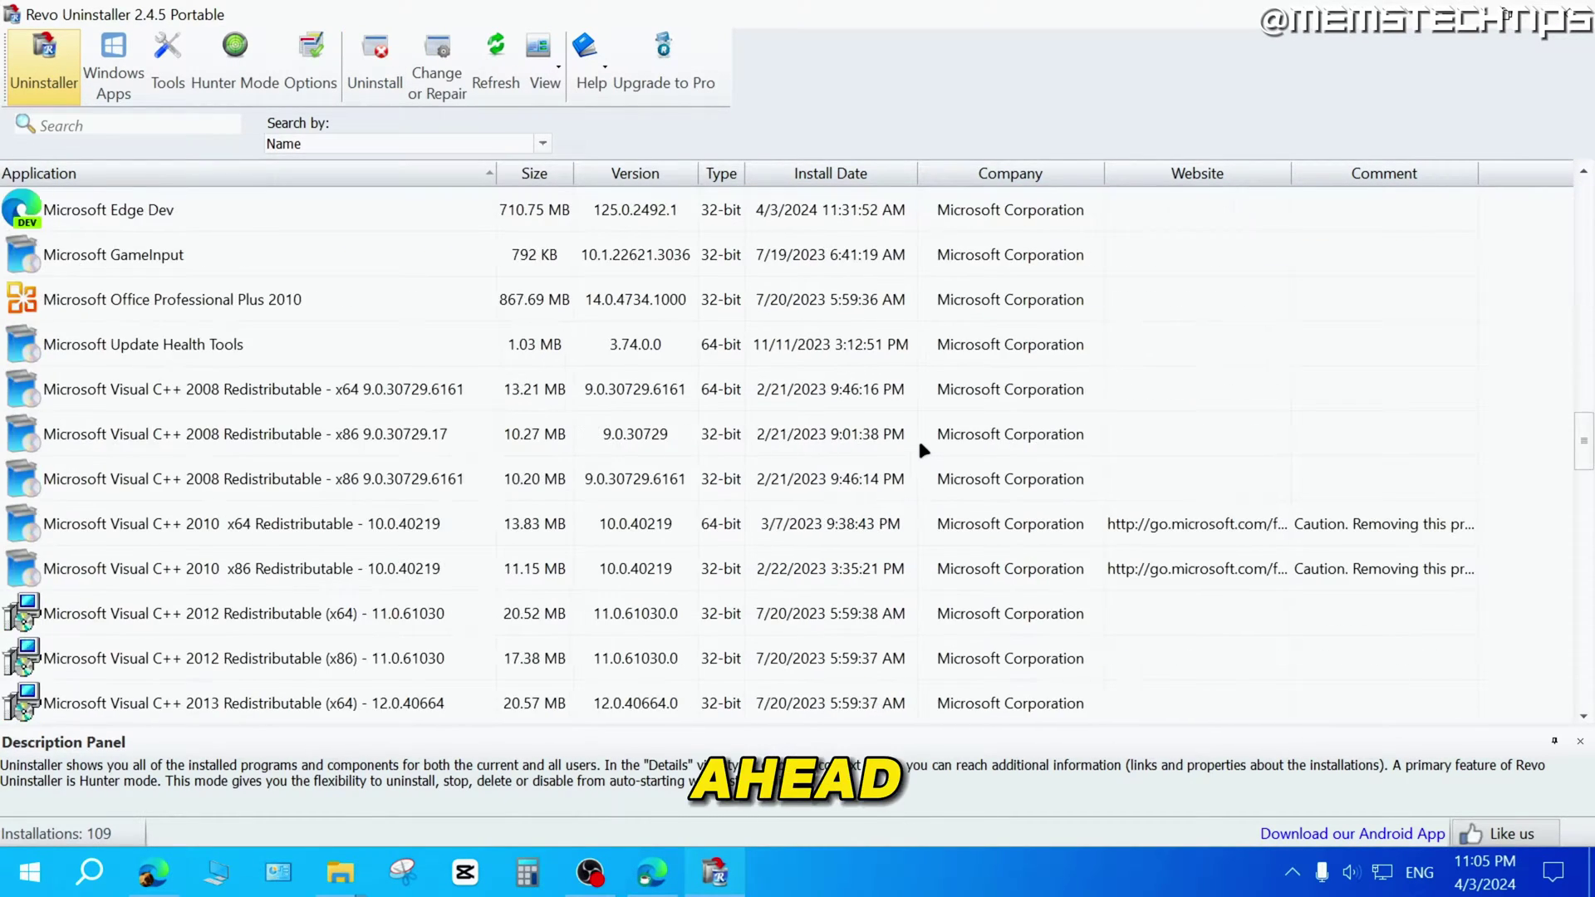
pyautogui.scroll(2, 922, 440)
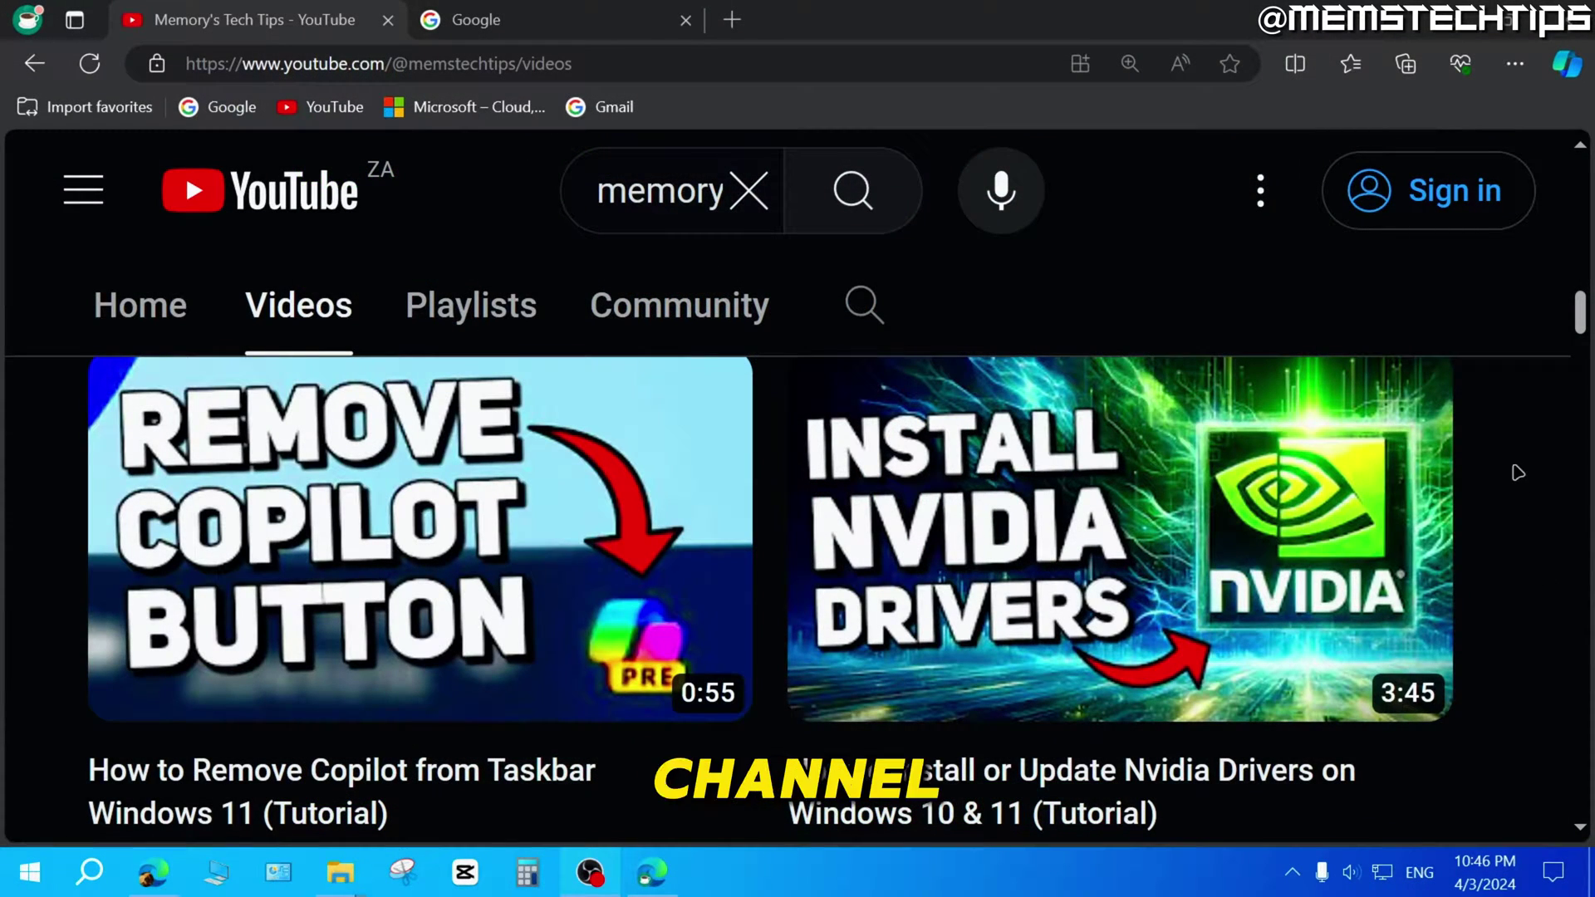
pyautogui.moveTo(1118, 798)
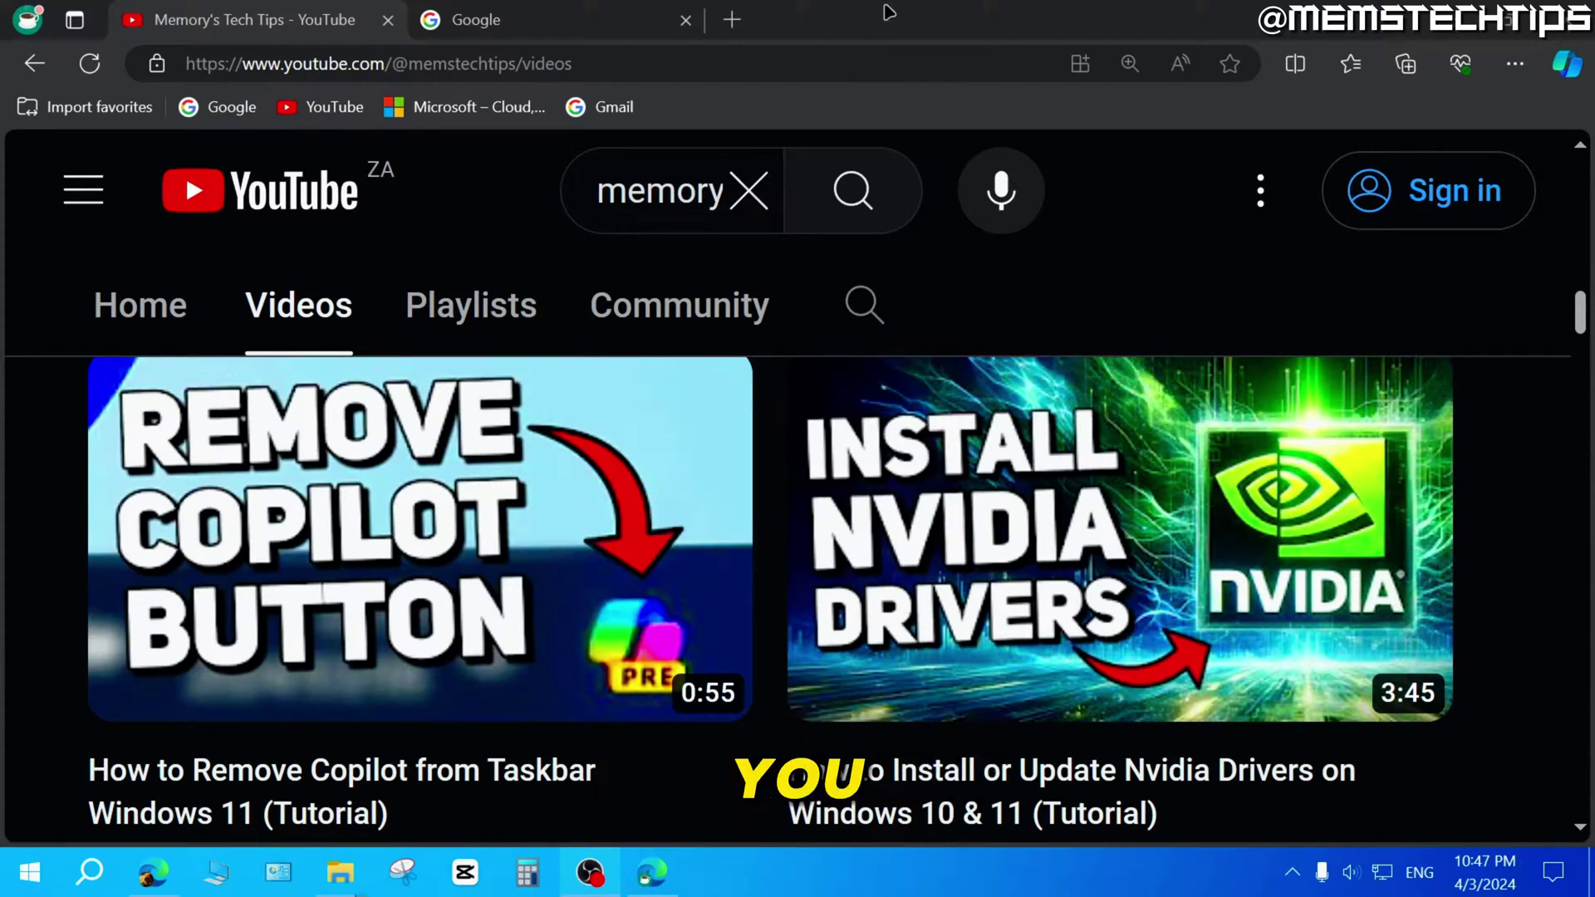
# - Search Google for 'nvidia geforce experience' and open NVIDIA's official GeForce Experience page
pyautogui.click(516, 23)
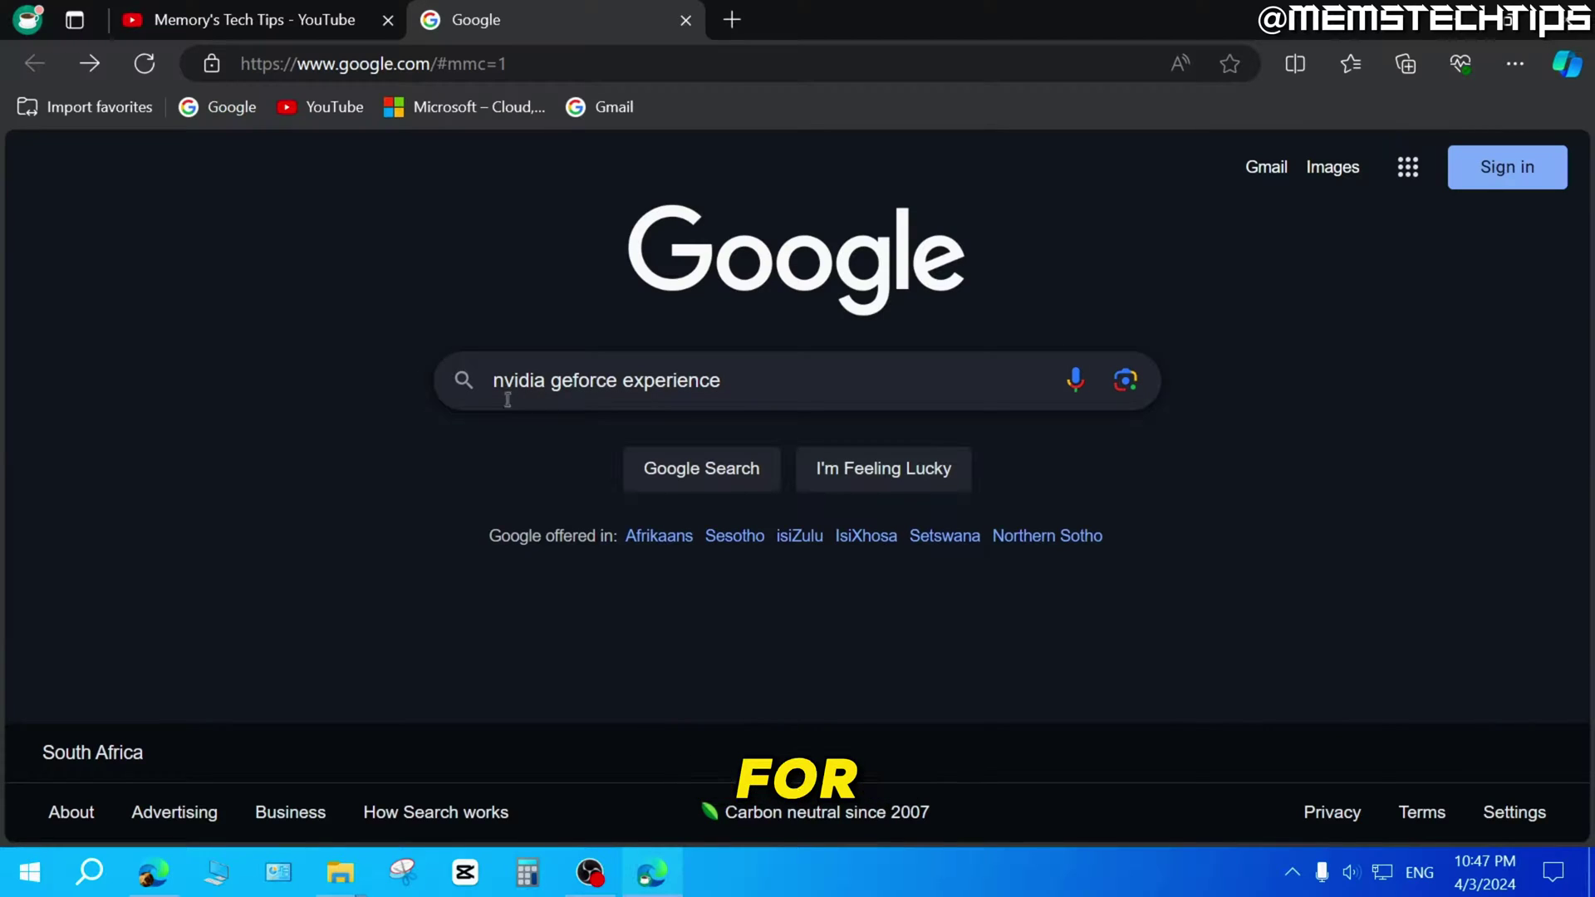
pyautogui.click(902, 386)
pyautogui.press('Return')
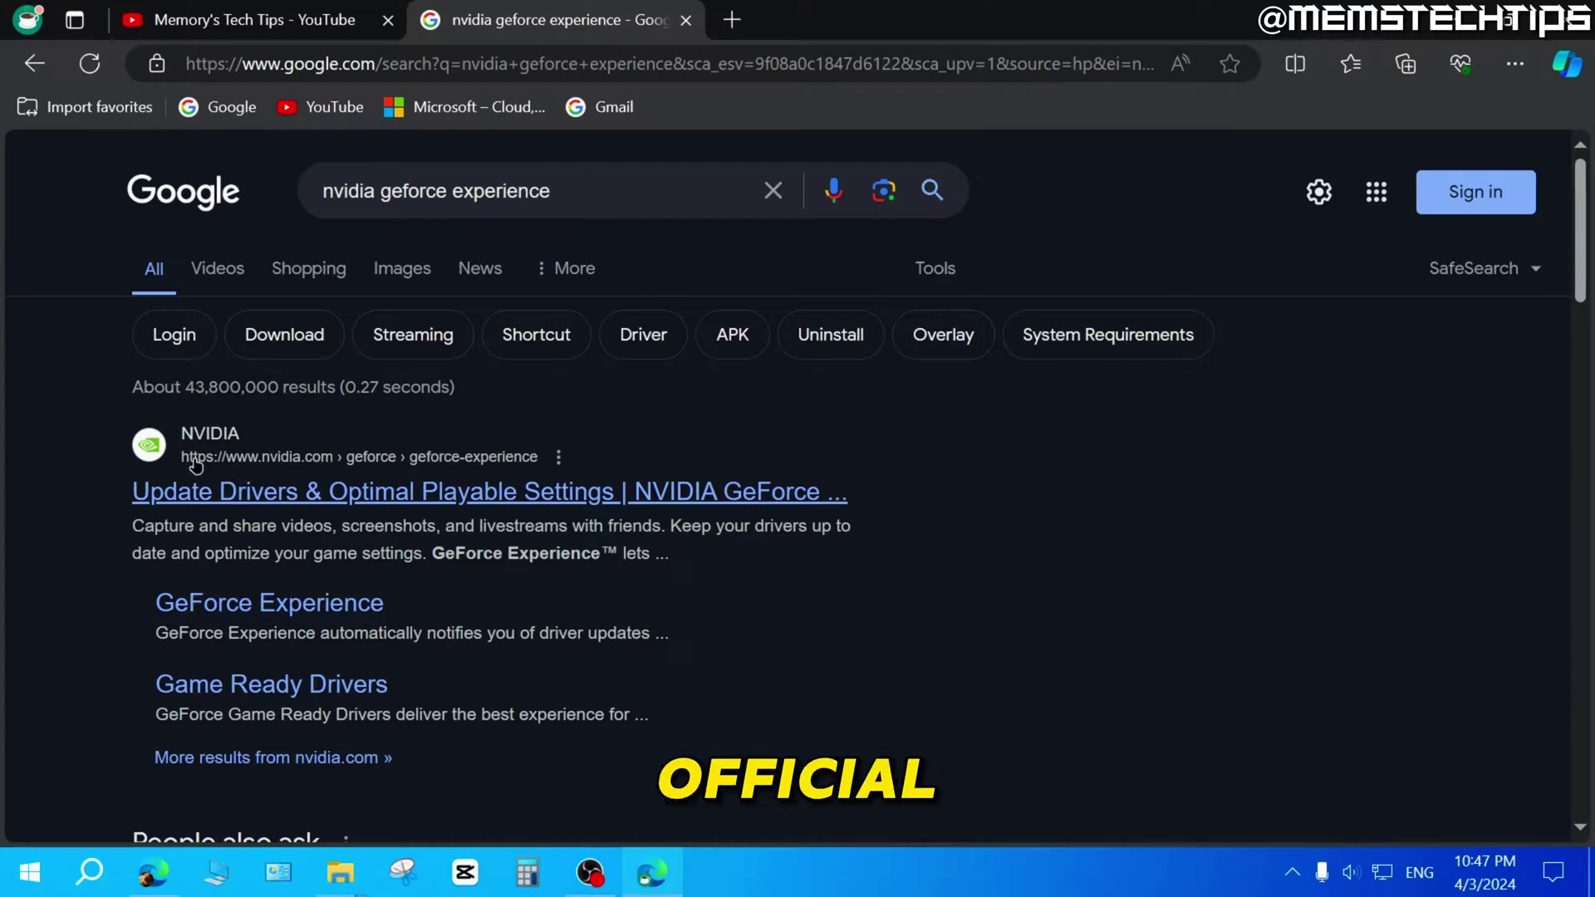
pyautogui.click(283, 492)
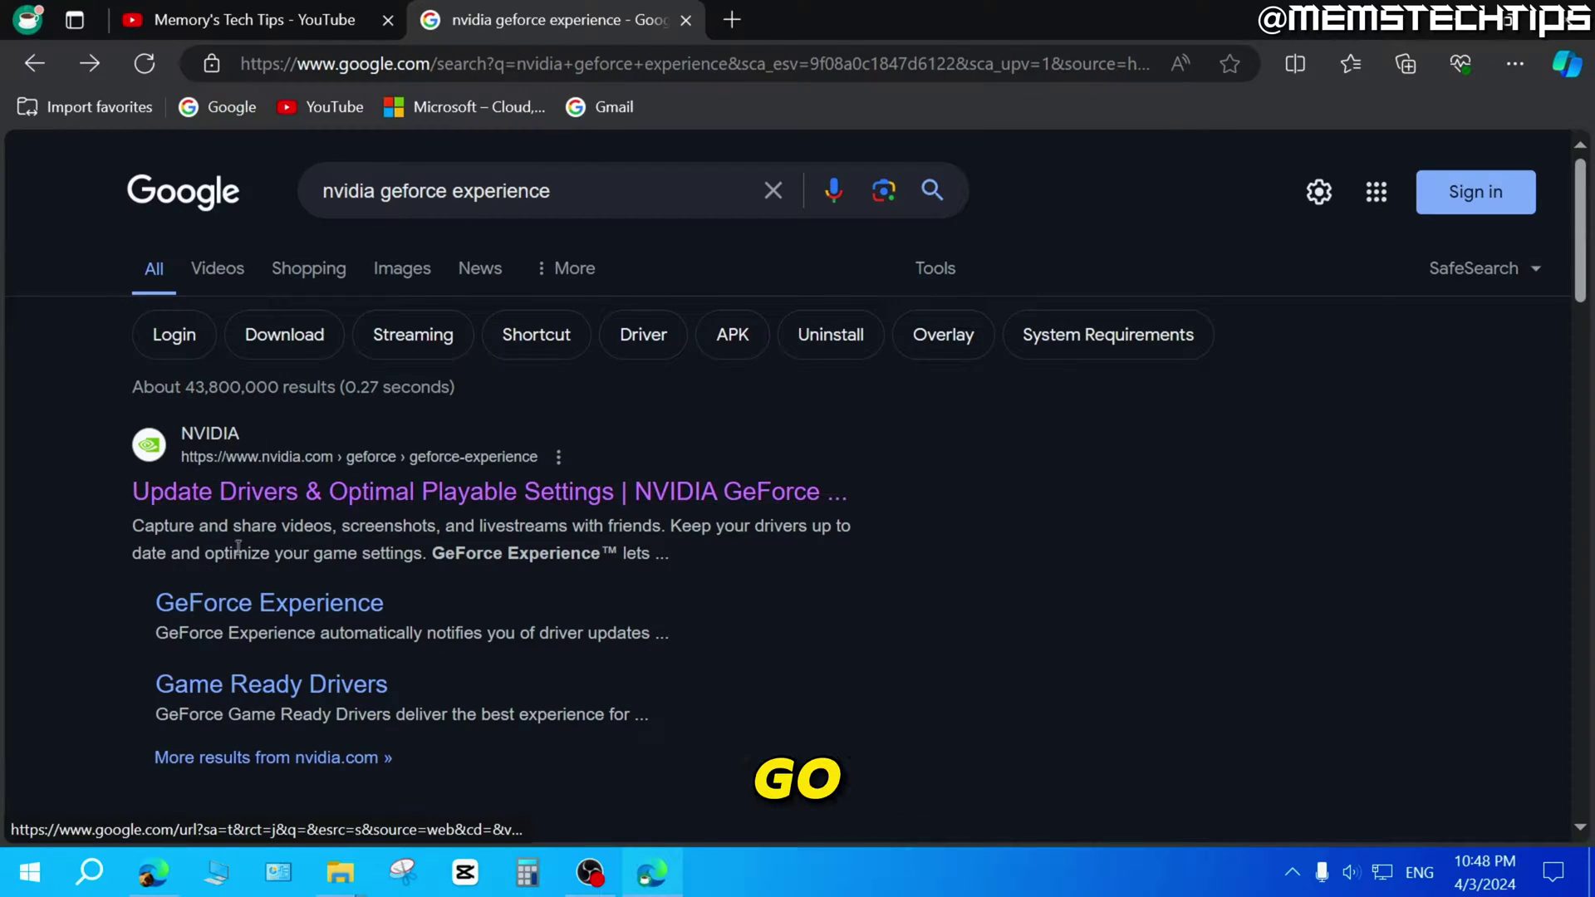
pyautogui.click(249, 495)
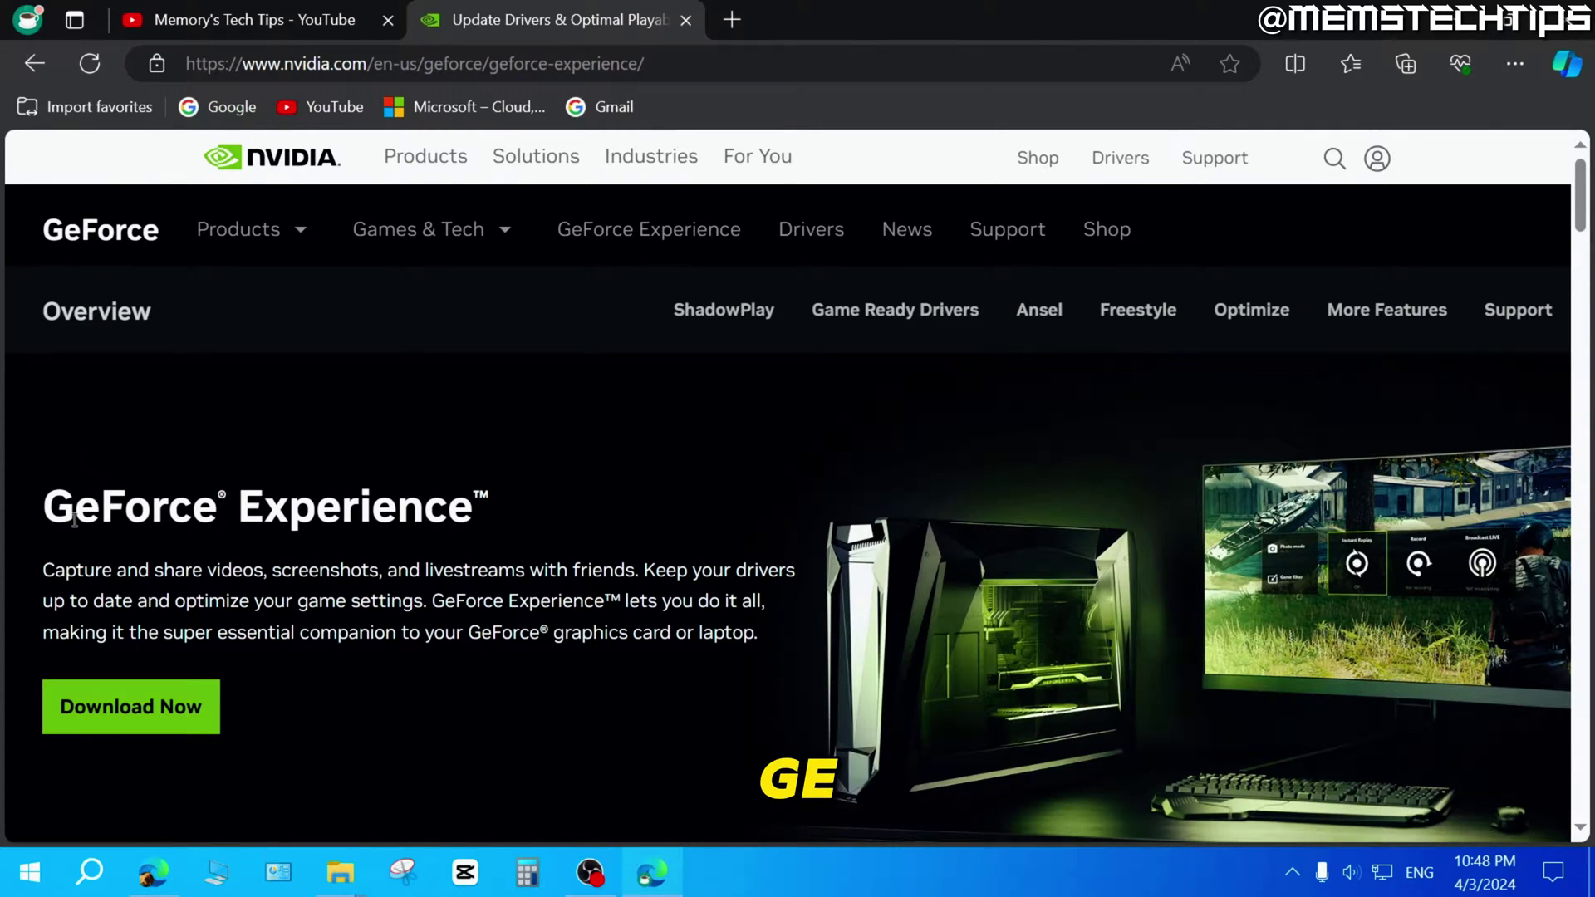
# - Via Products > Software > GeForce Experience, download the 126 MB GeForce_Experience_v3.27.0.120.exe
pyautogui.moveTo(48, 508); pyautogui.dragTo(498, 520)
pyautogui.click(461, 557)
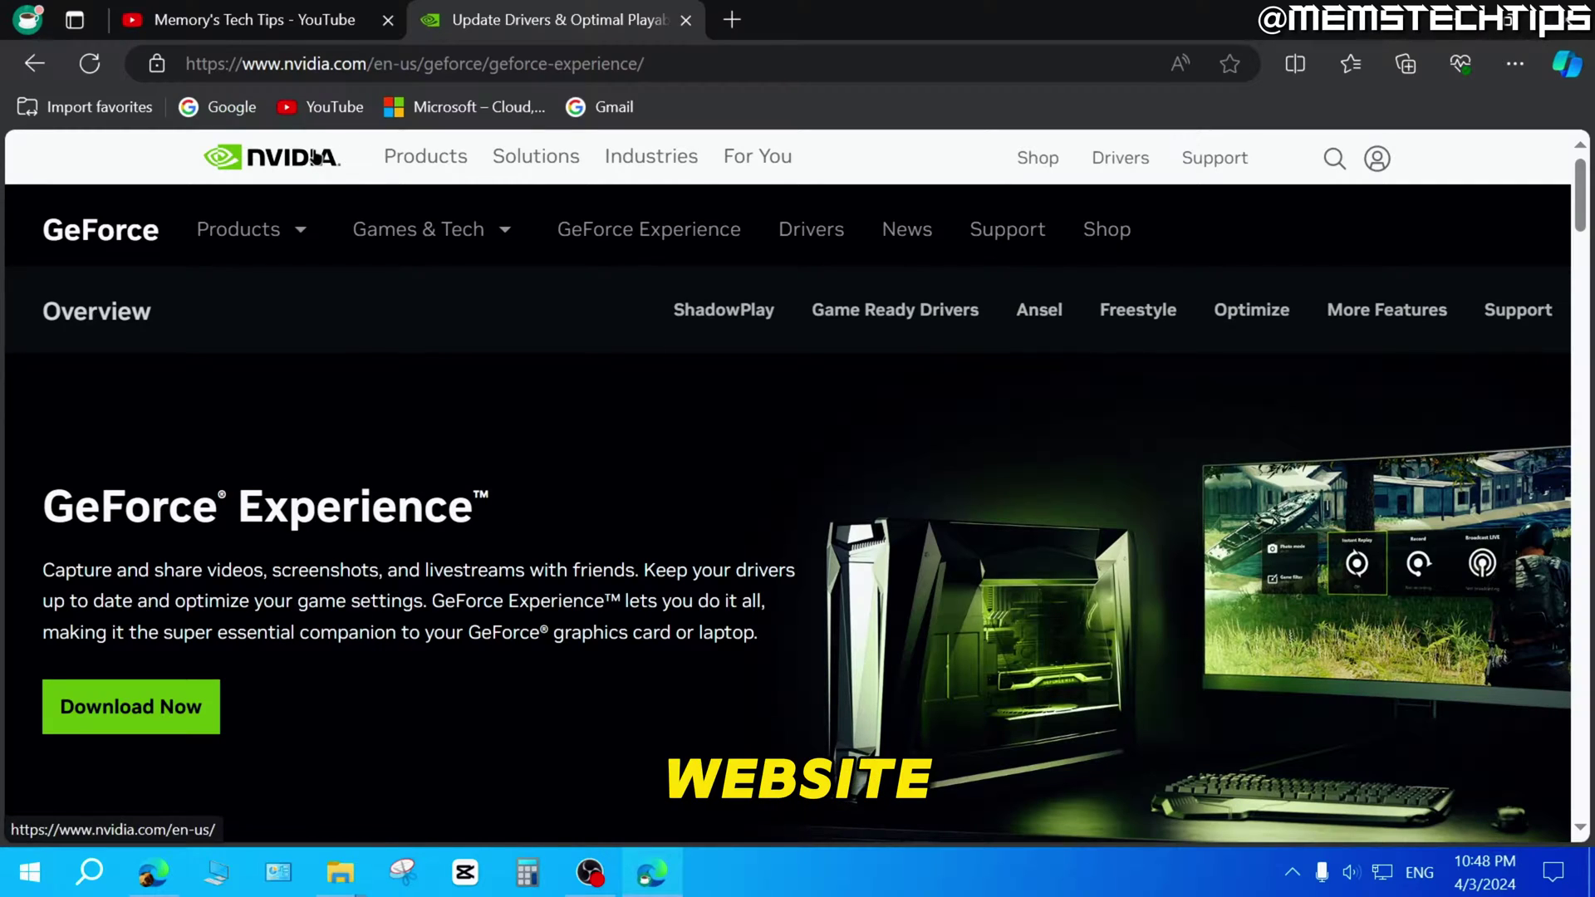
pyautogui.click(427, 162)
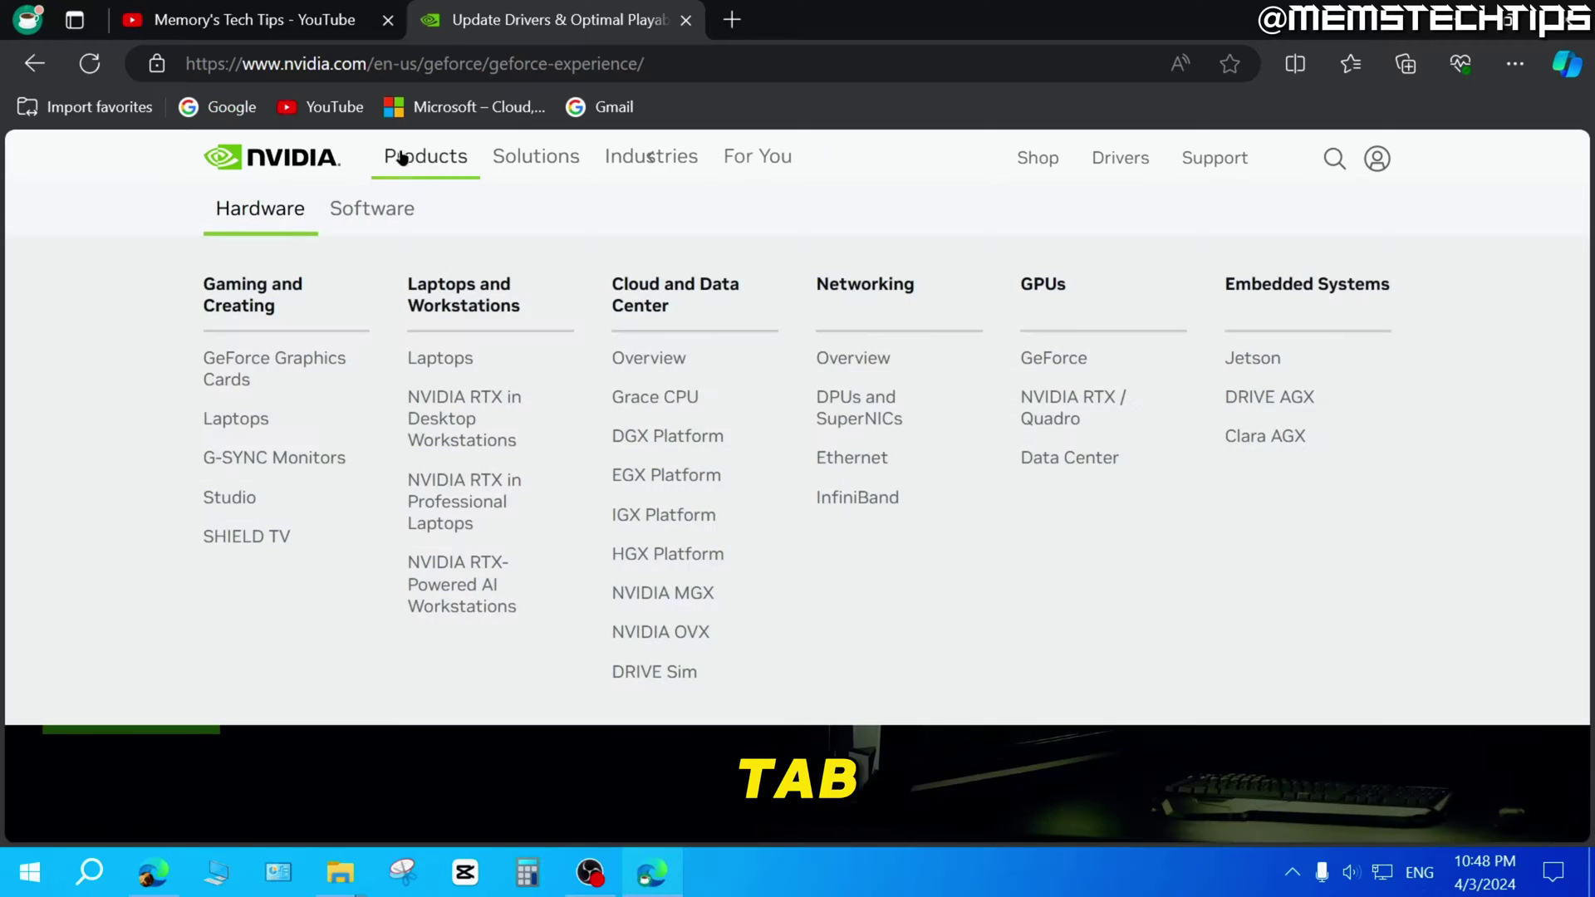
pyautogui.click(365, 210)
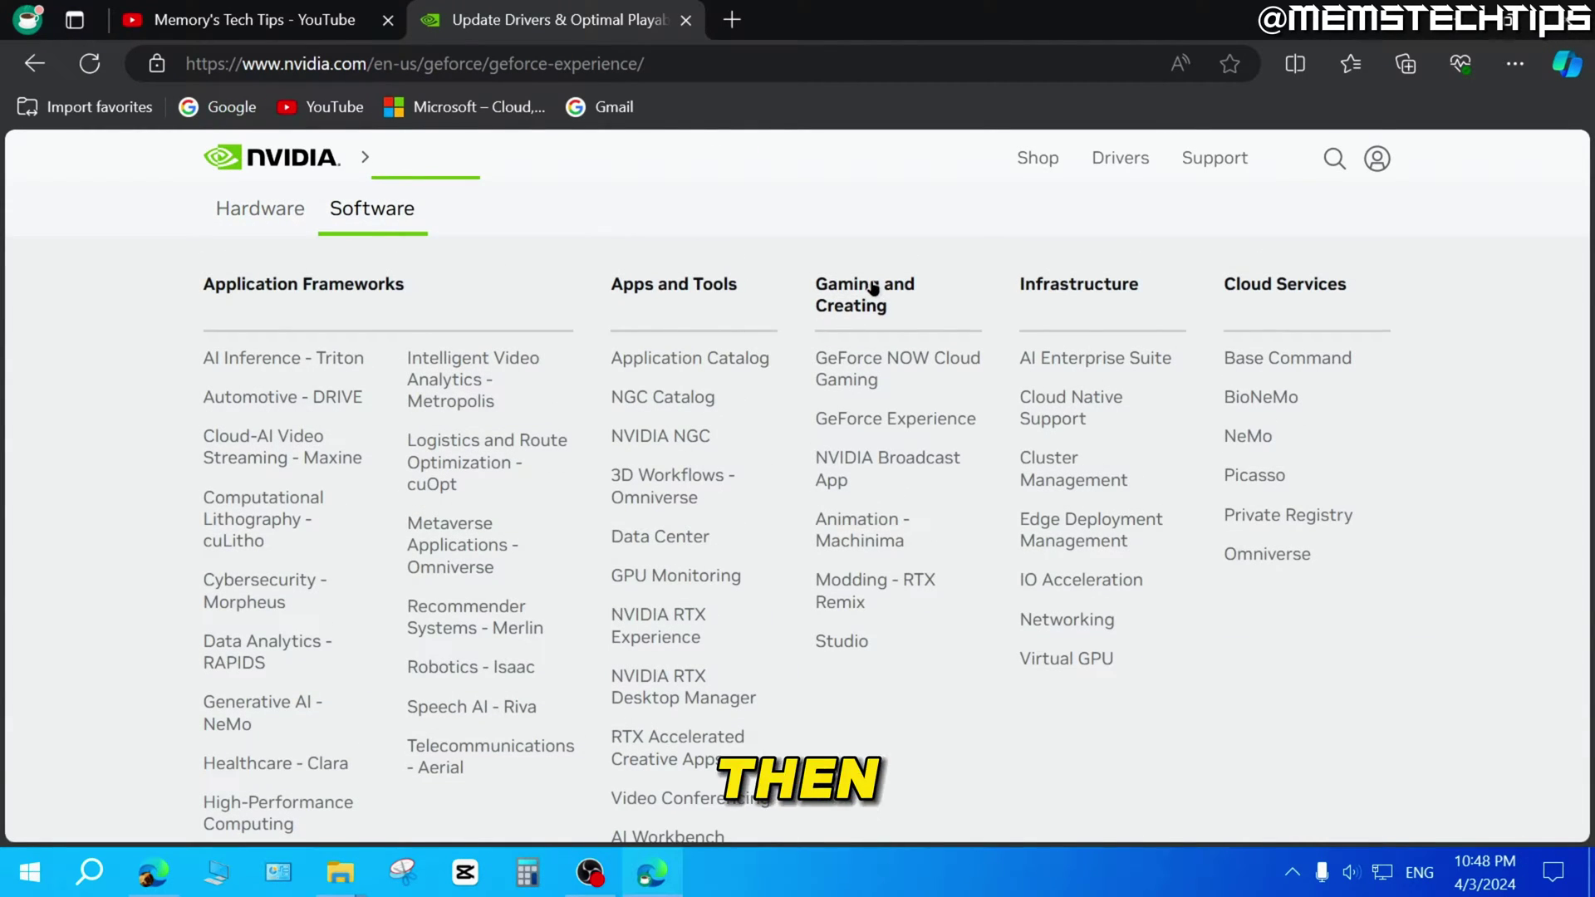
pyautogui.click(885, 422)
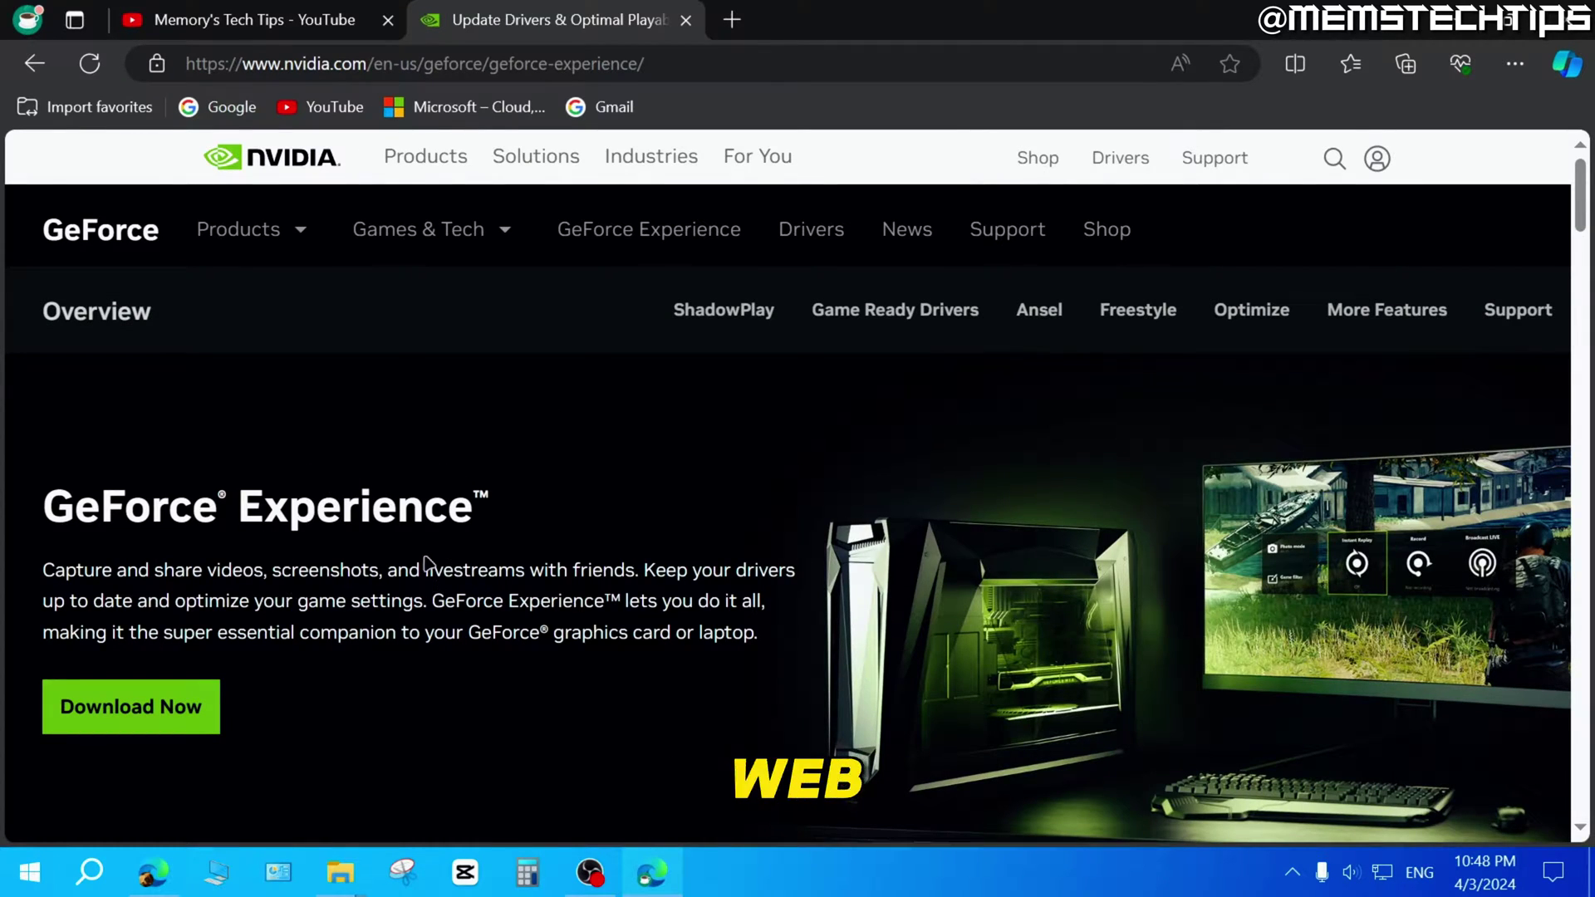
pyautogui.scroll(-1, 380, 675)
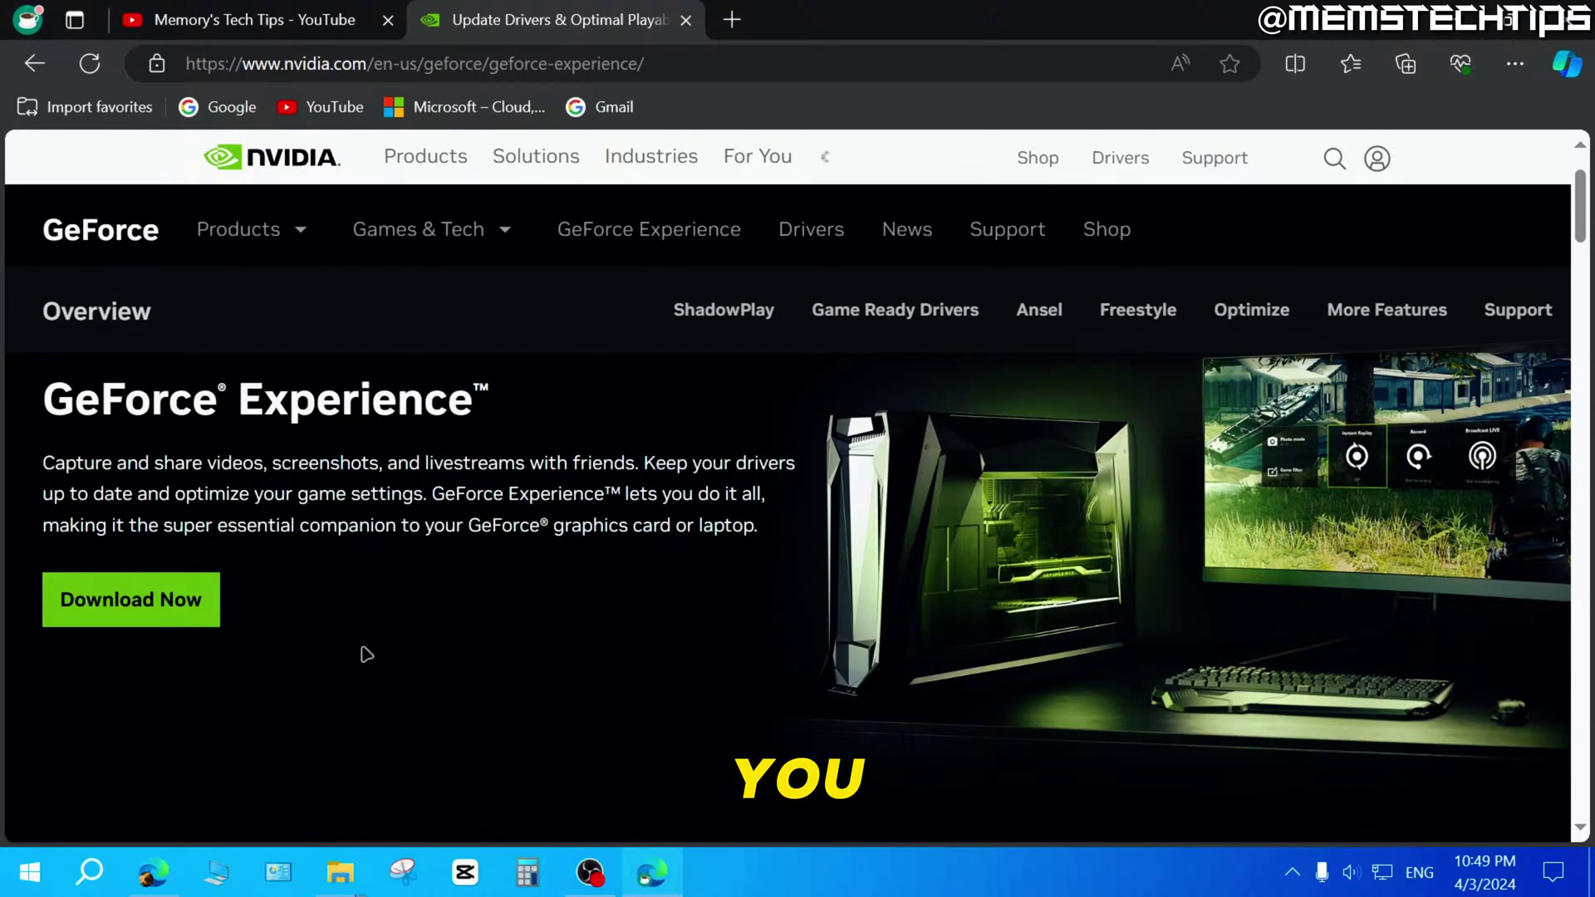
pyautogui.click(161, 612)
pyautogui.scroll(1, 160, 612)
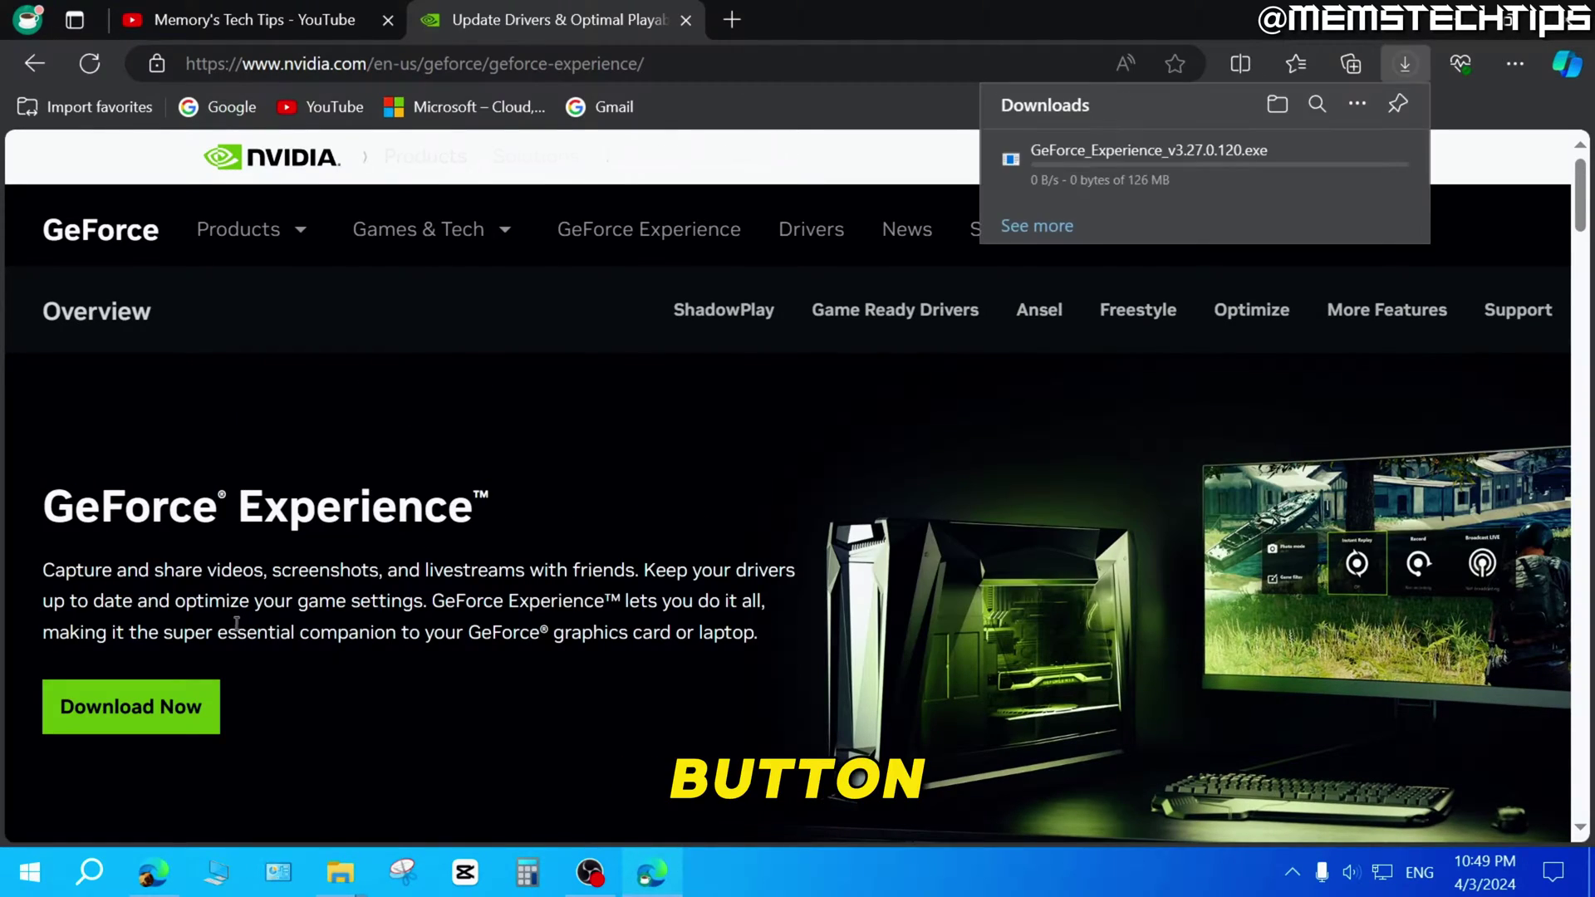
pyautogui.moveTo(1109, 179)
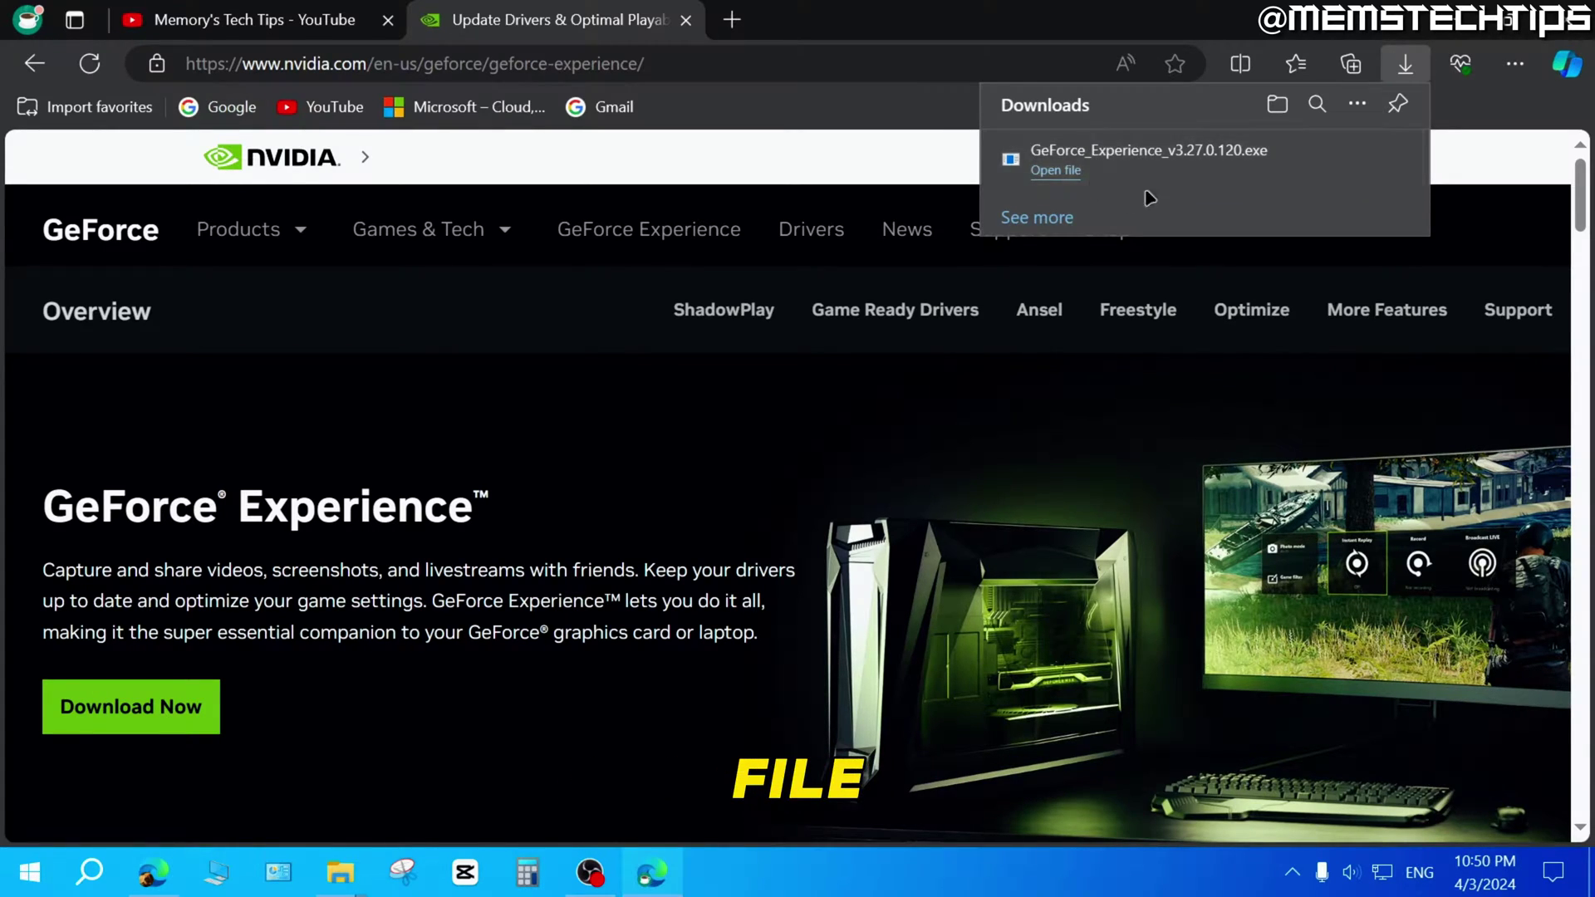
# - Run GeForce_Experience_v3.27.0.120.exe and agree to the privacy terms to install GeForce Experience
pyautogui.click(1075, 174)
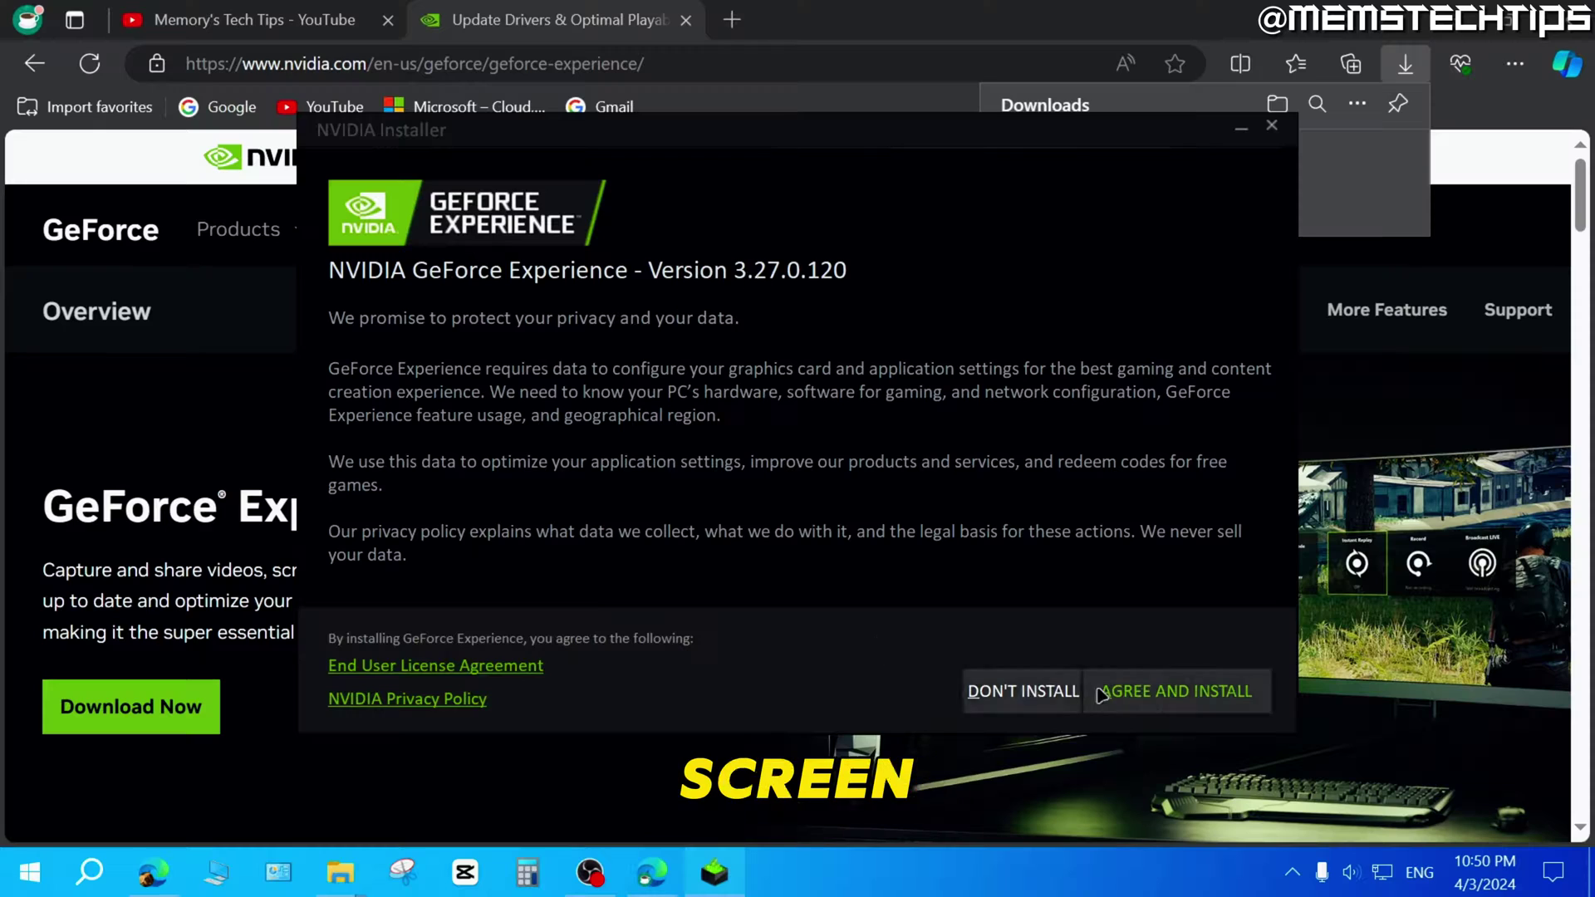
pyautogui.click(1165, 702)
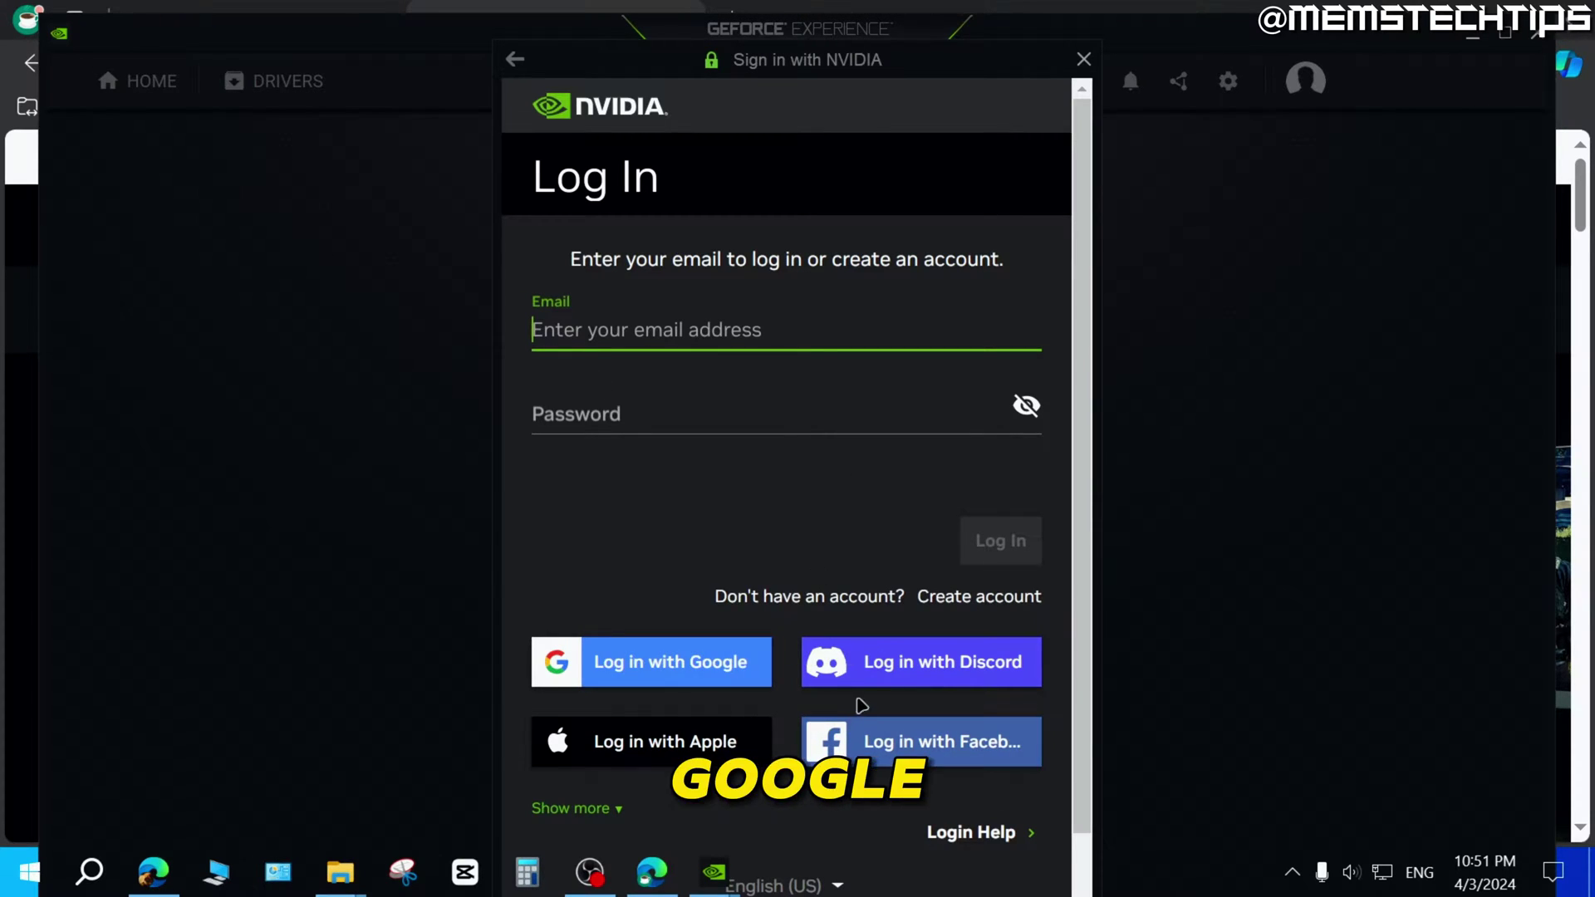
# - Switch from the sign-in screen to the form for creating a new NVIDIA account
pyautogui.click(598, 810)
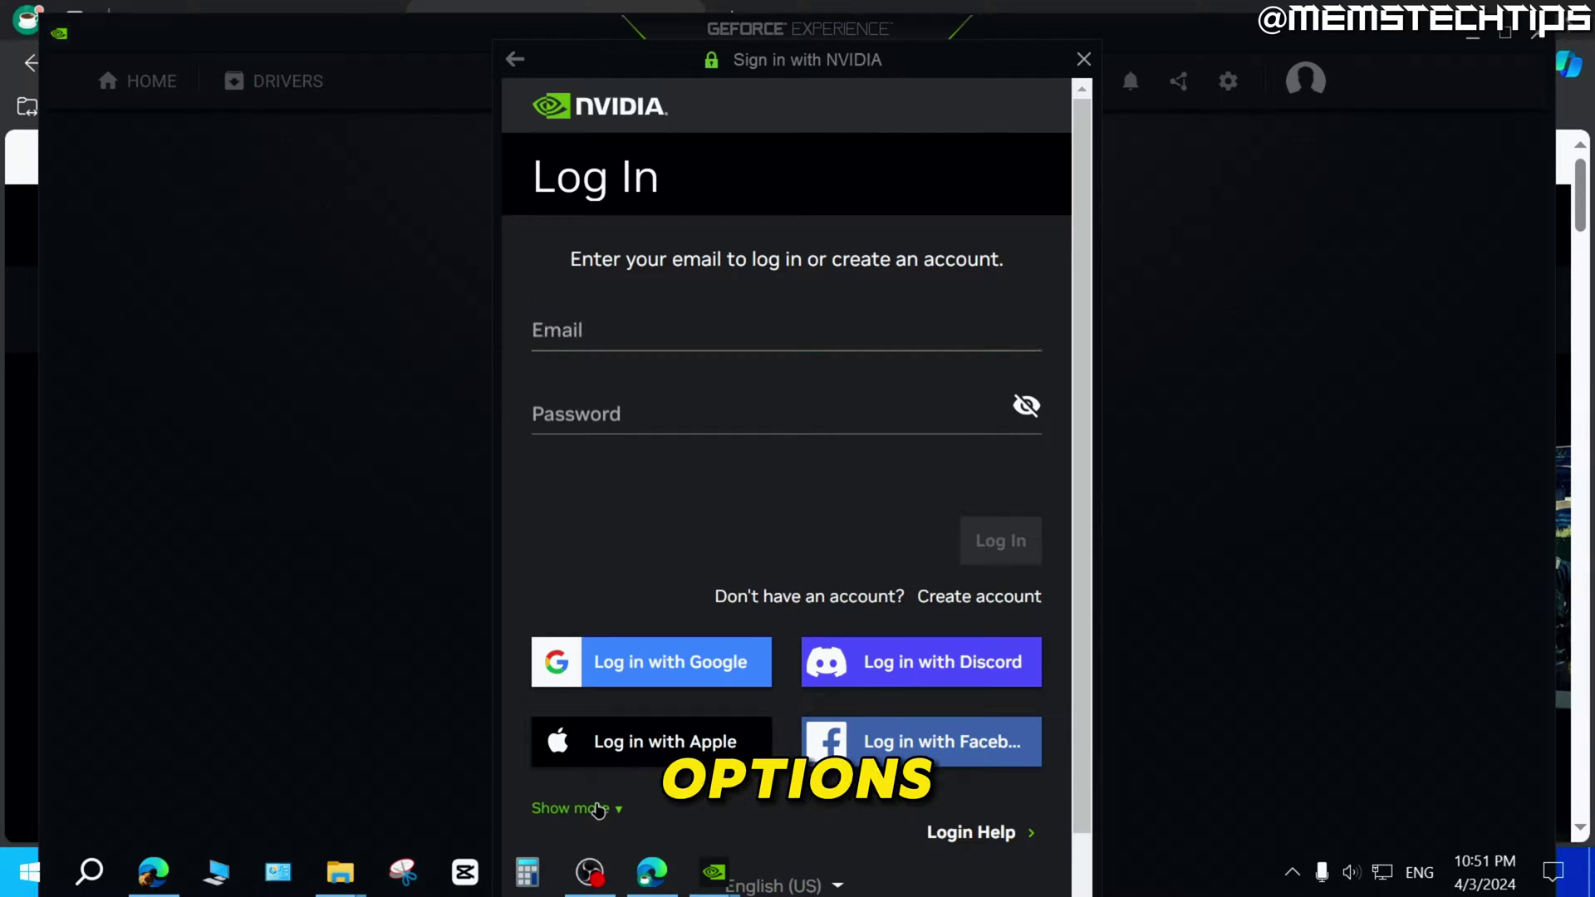
pyautogui.scroll(-2, 733, 720)
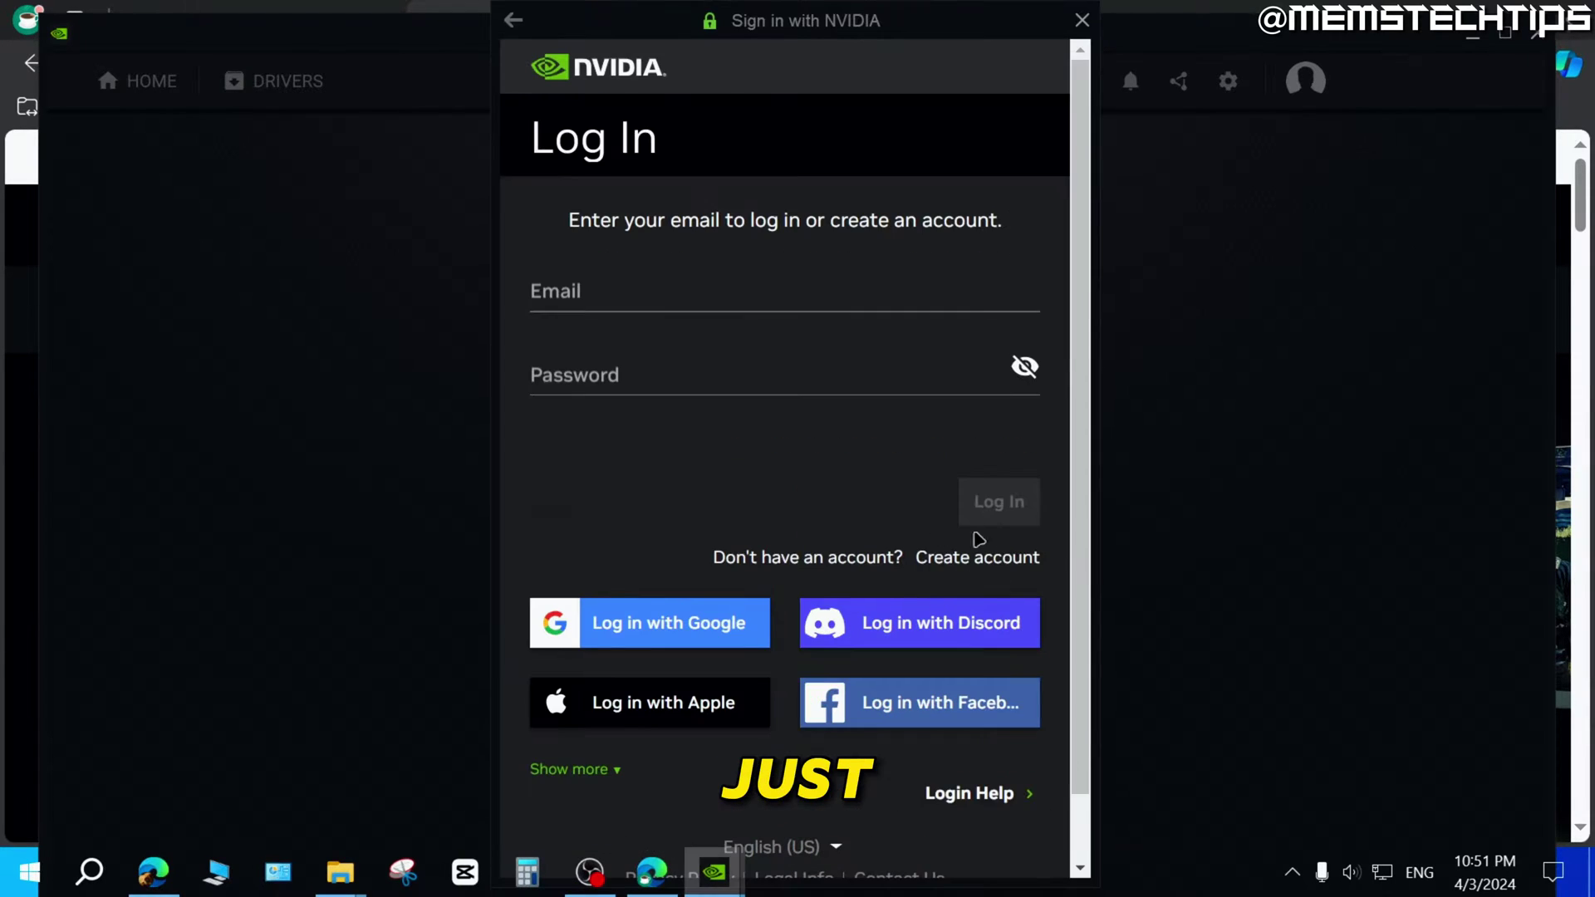
pyautogui.click(954, 561)
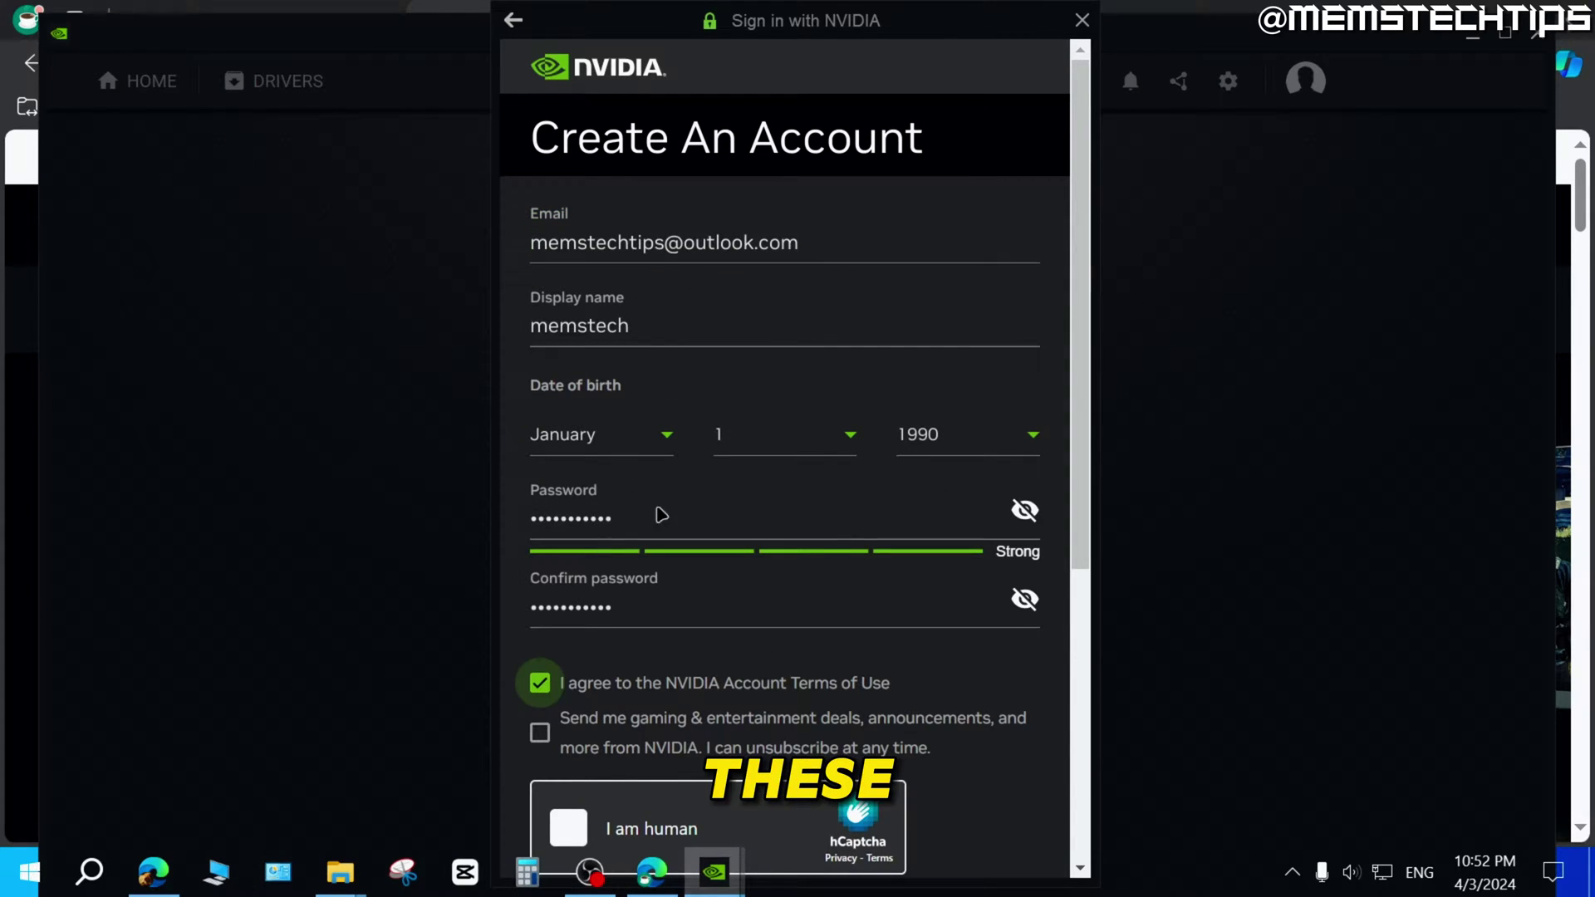
pyautogui.scroll(-2, 659, 691)
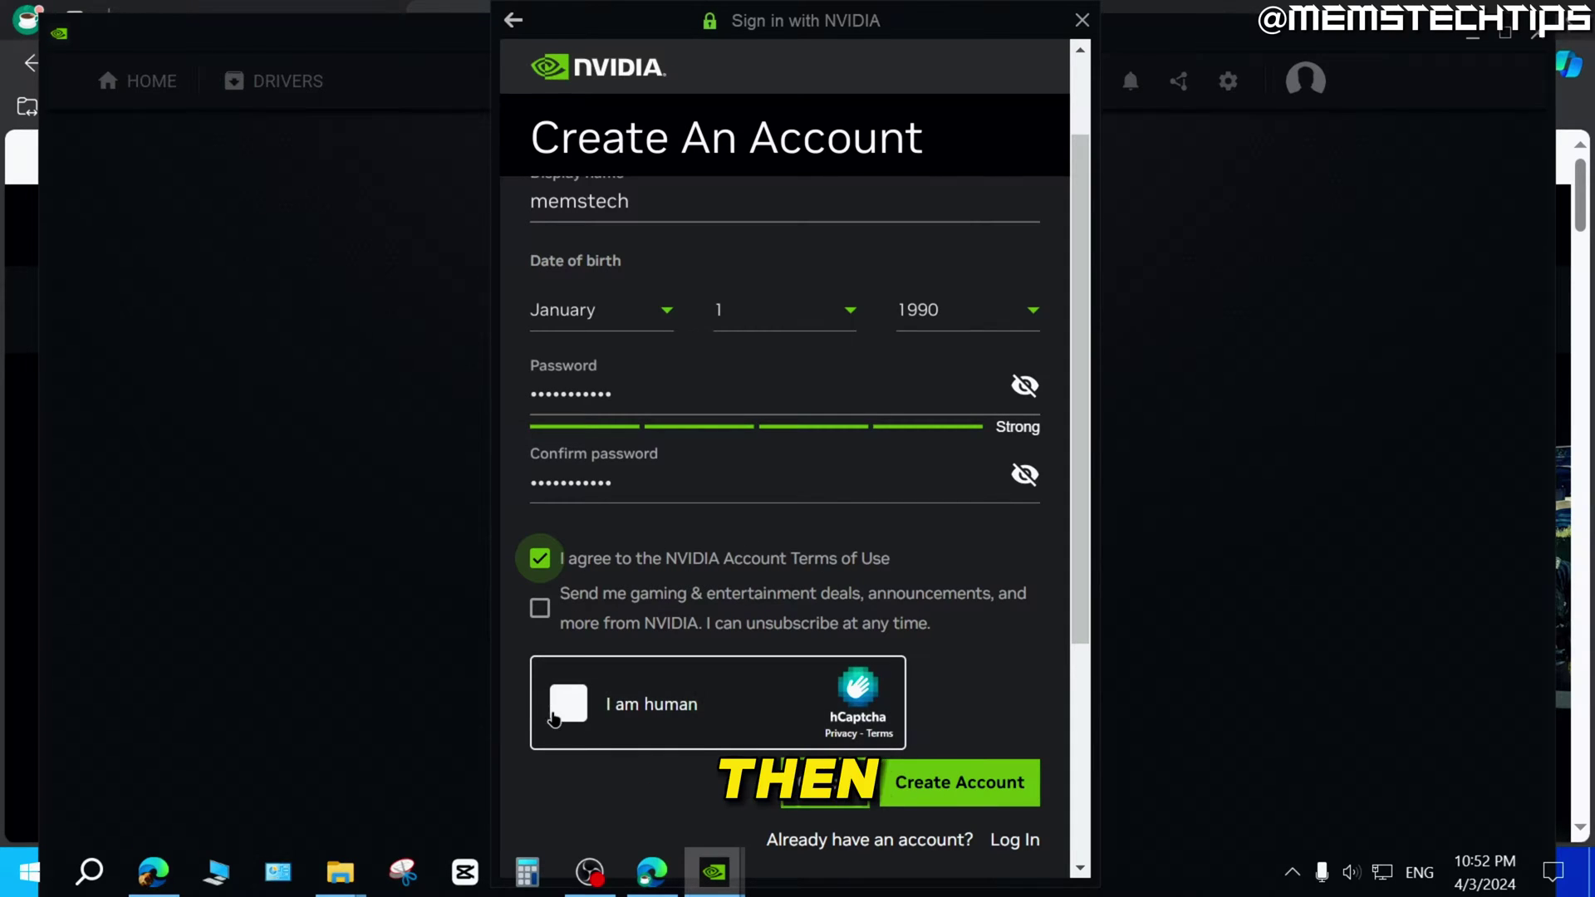
# - Solve the hCaptcha, submit the new account form, and keep the default privacy settings
pyautogui.click(569, 708)
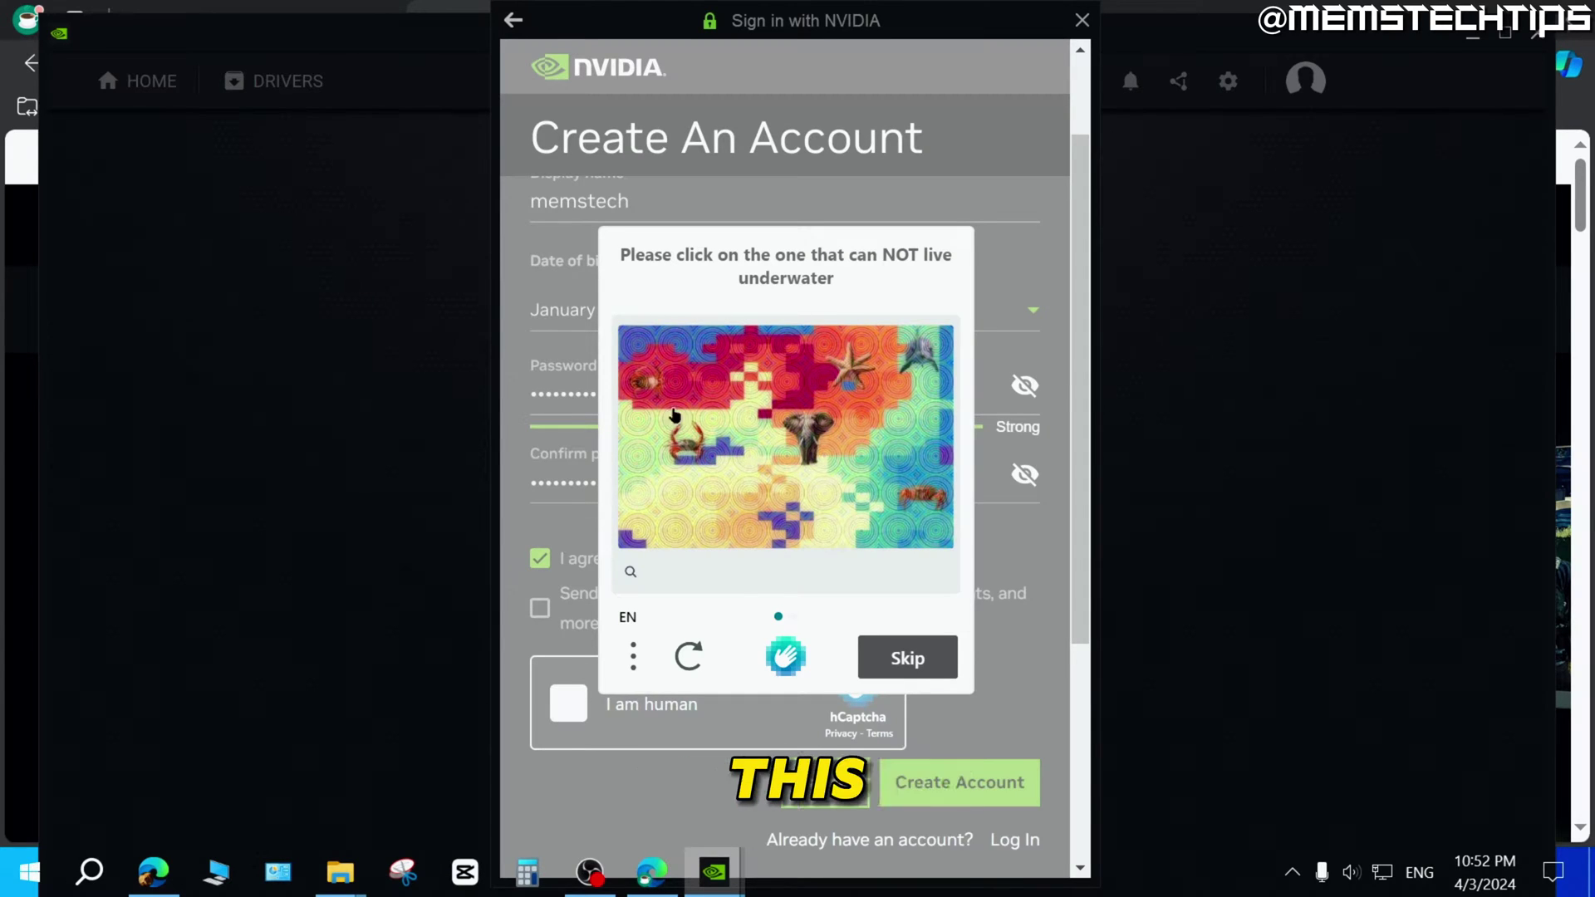
pyautogui.click(807, 441)
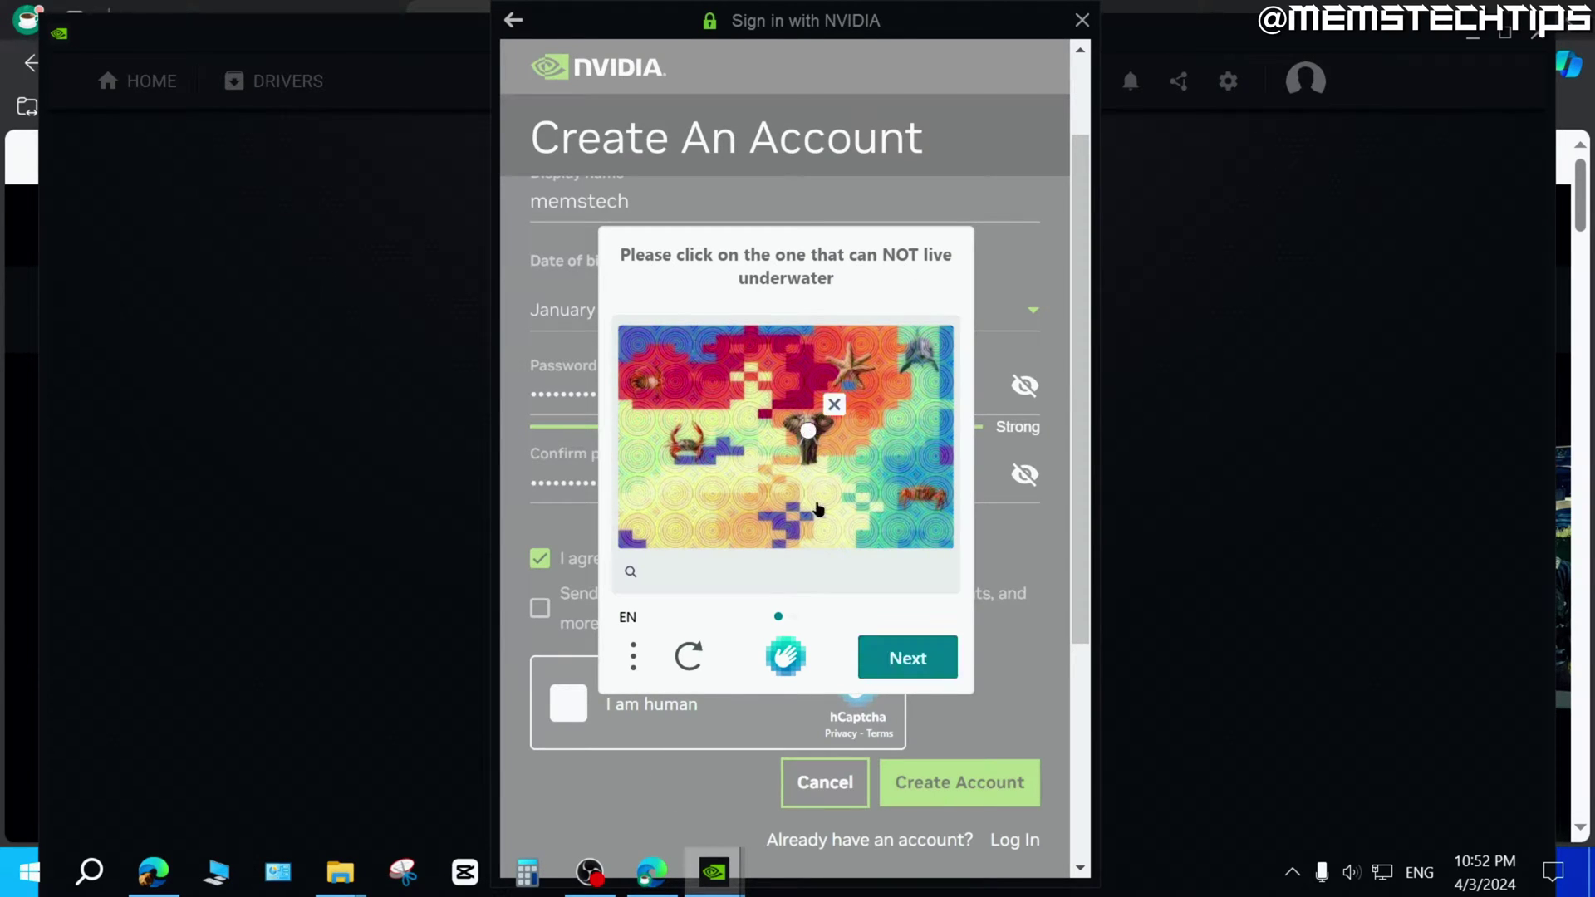
pyautogui.click(907, 658)
pyautogui.click(656, 508)
pyautogui.click(907, 658)
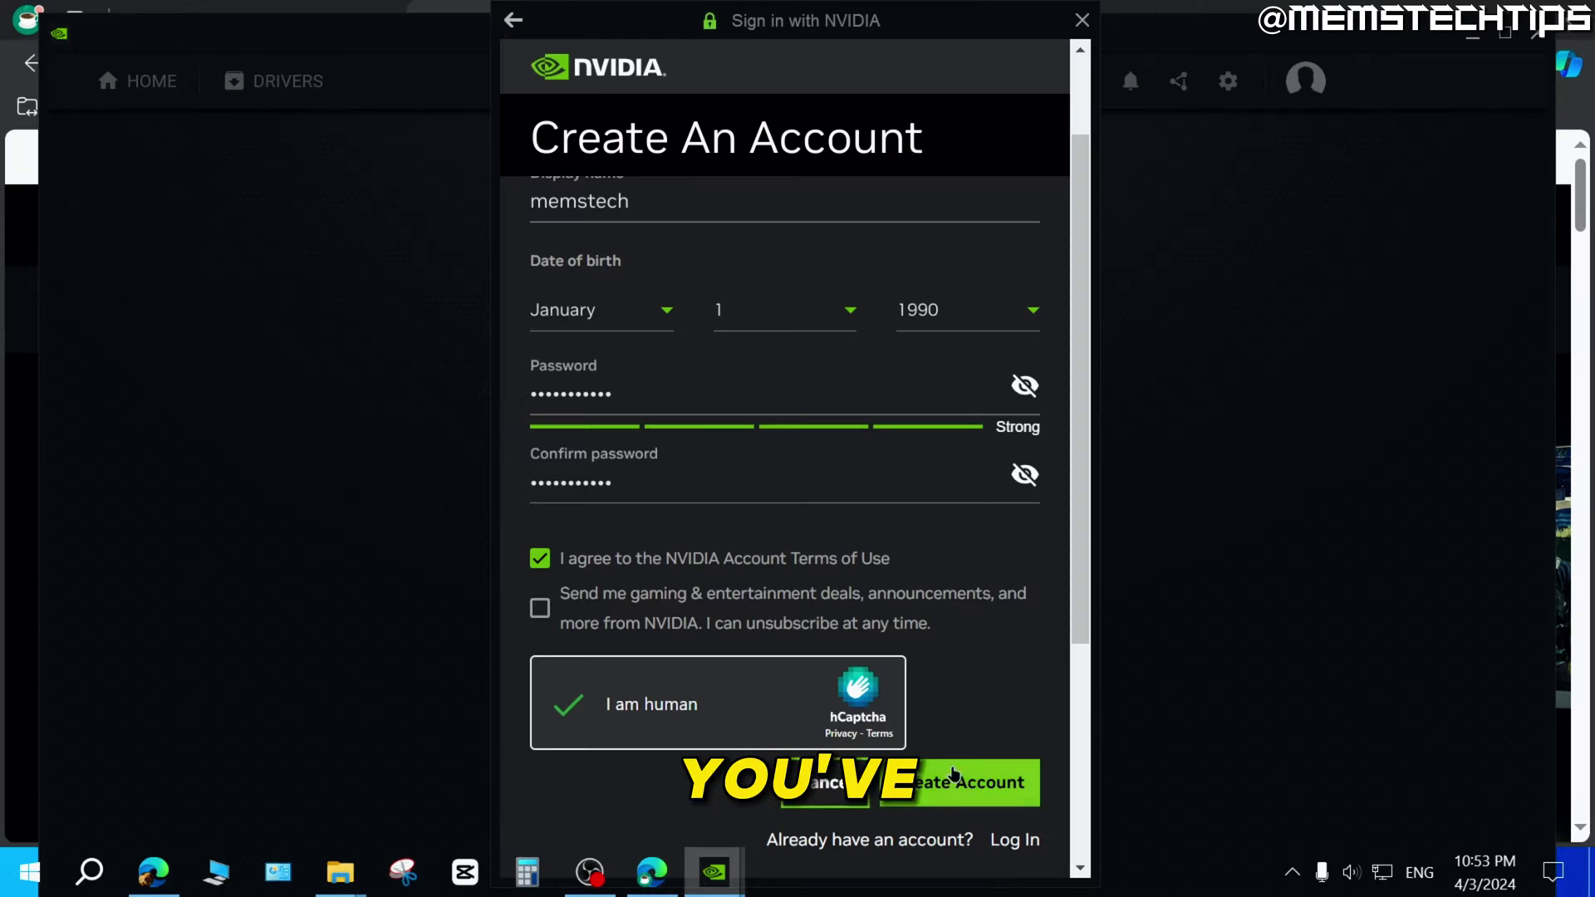
pyautogui.click(988, 785)
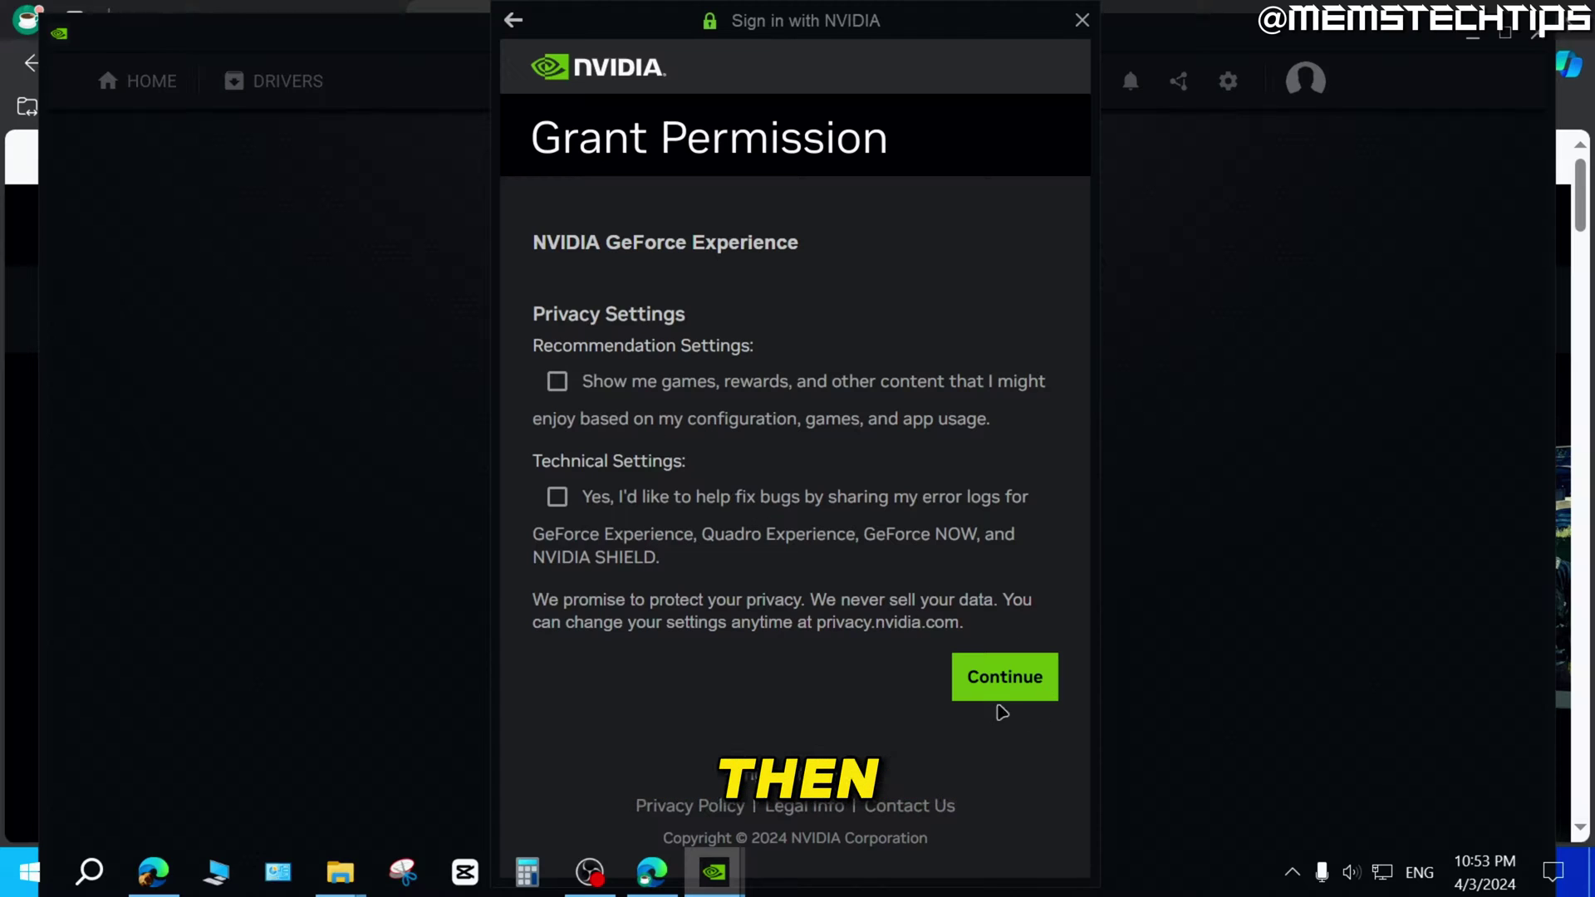
pyautogui.click(1002, 705)
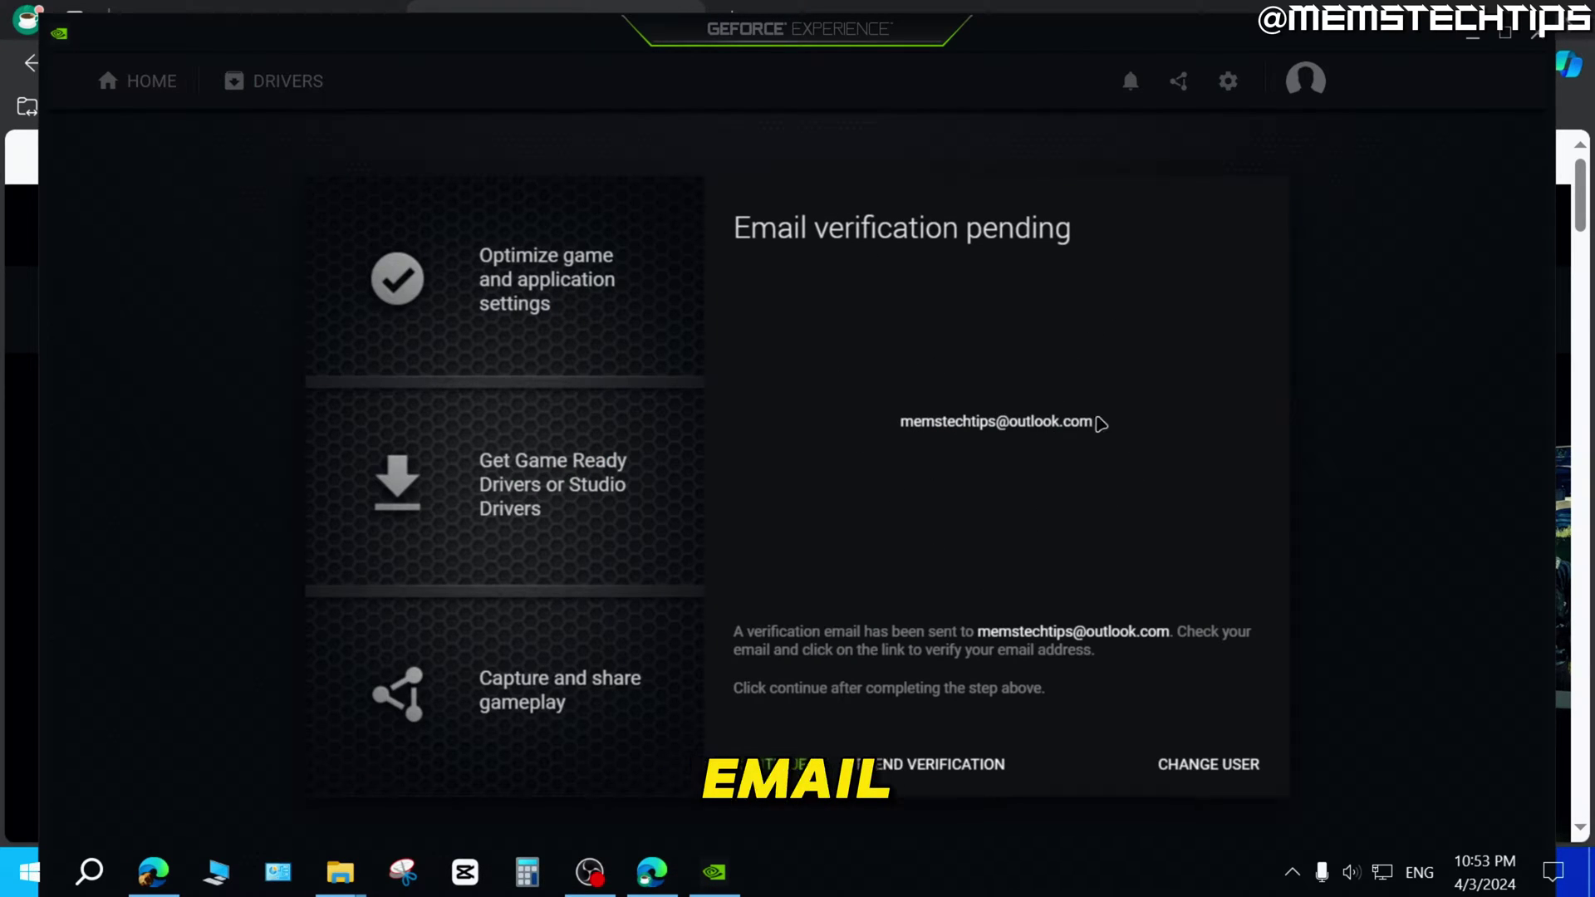
# - Verify the address via the NVIDIA e-mail's link in Outlook, then return to GeForce Experience
pyautogui.click(758, 765)
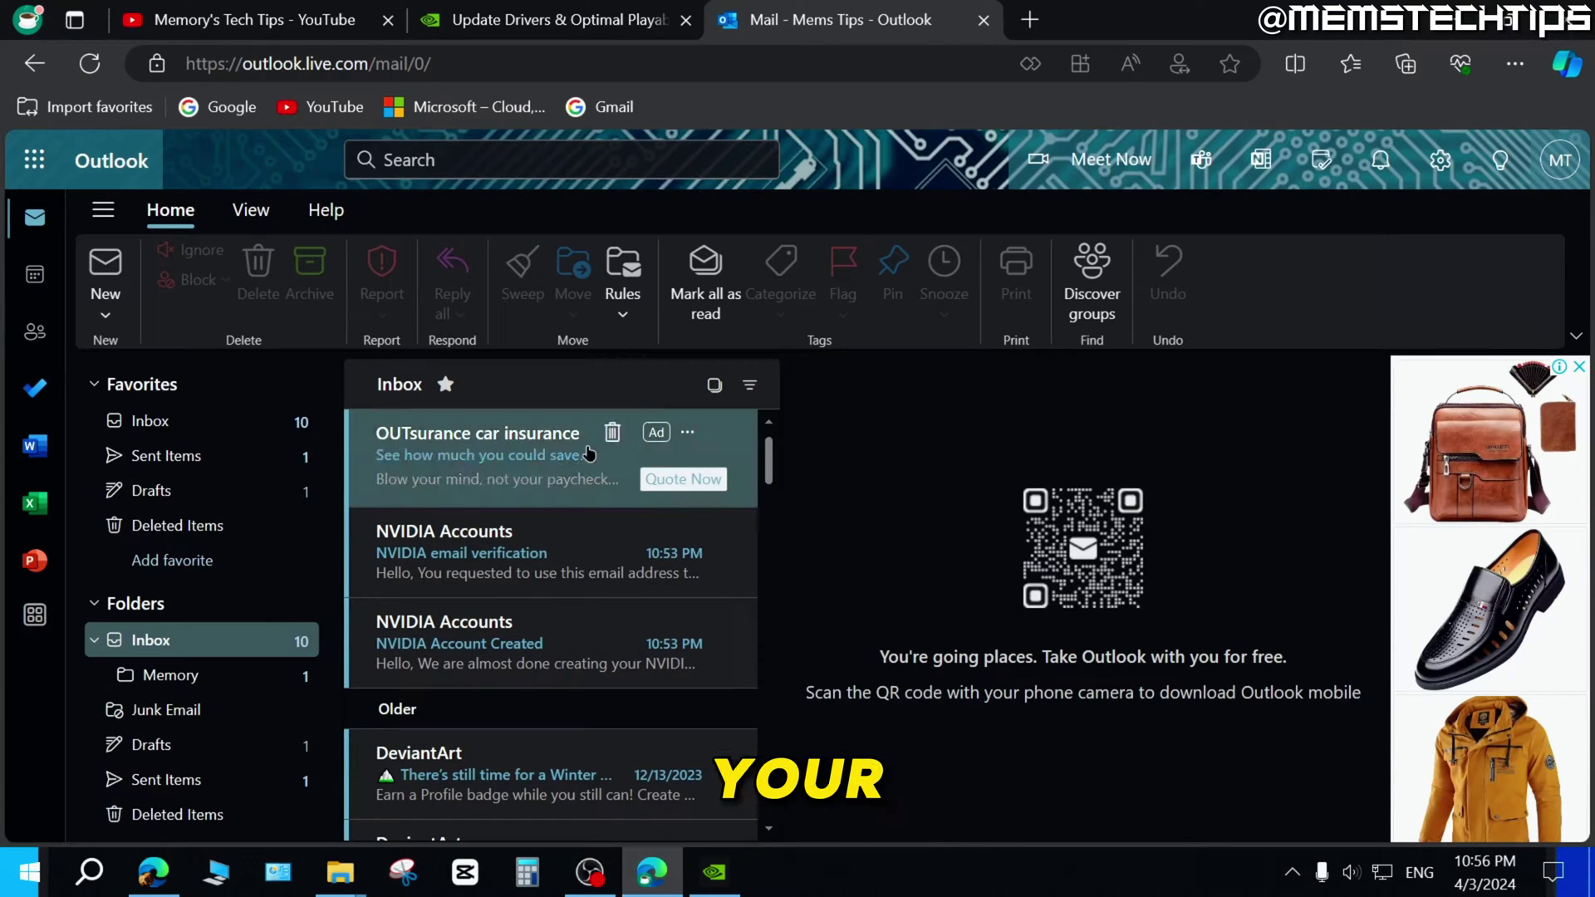
pyautogui.click(548, 549)
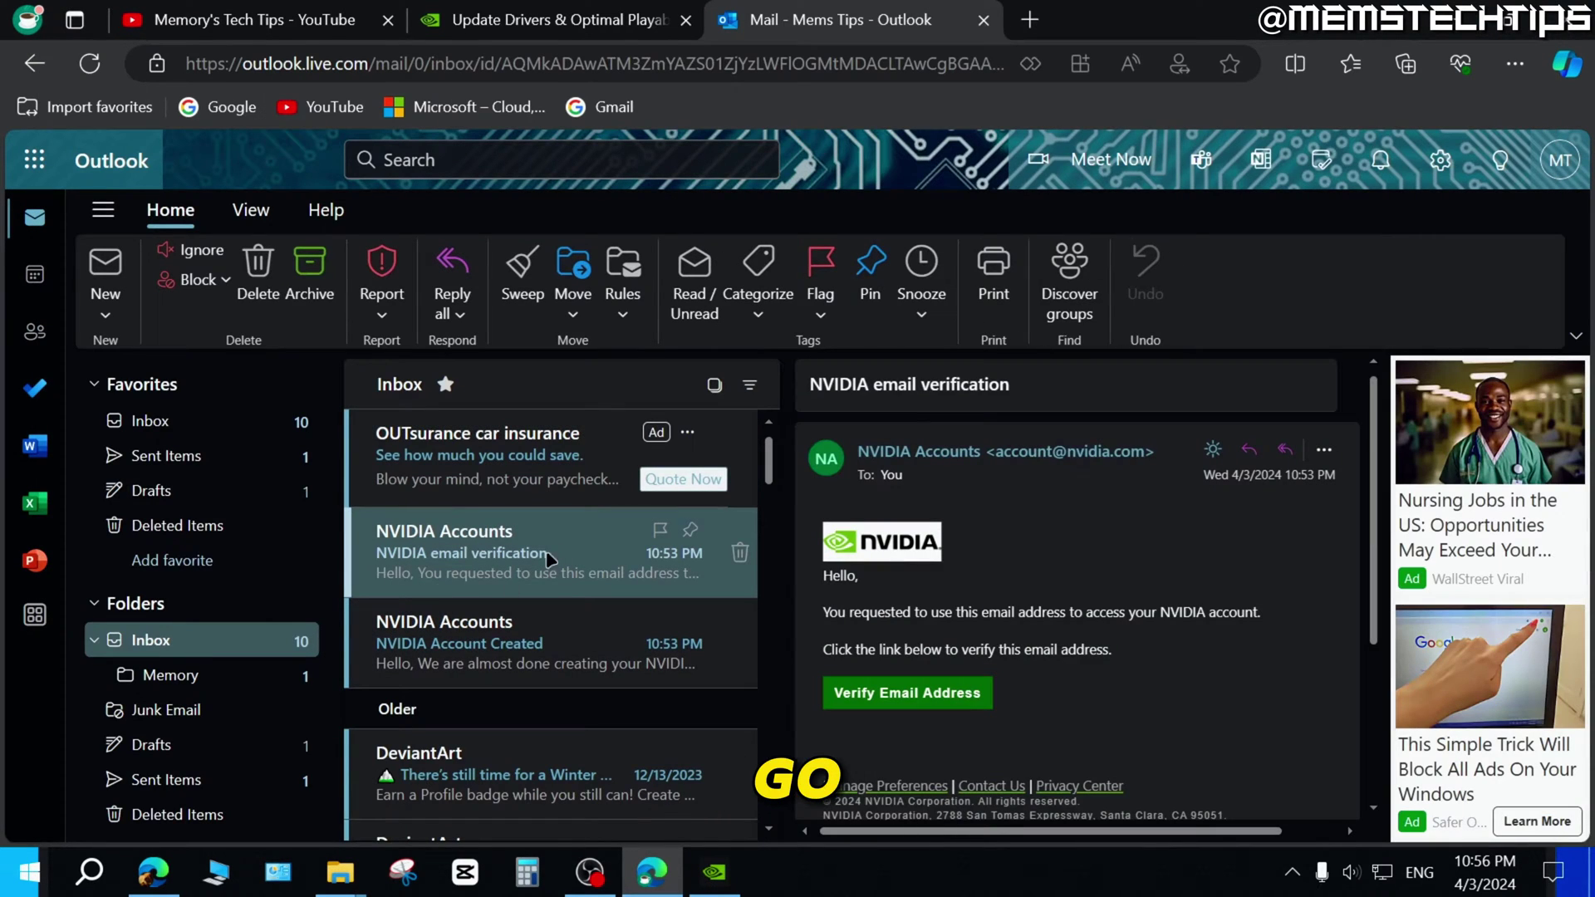
pyautogui.click(893, 696)
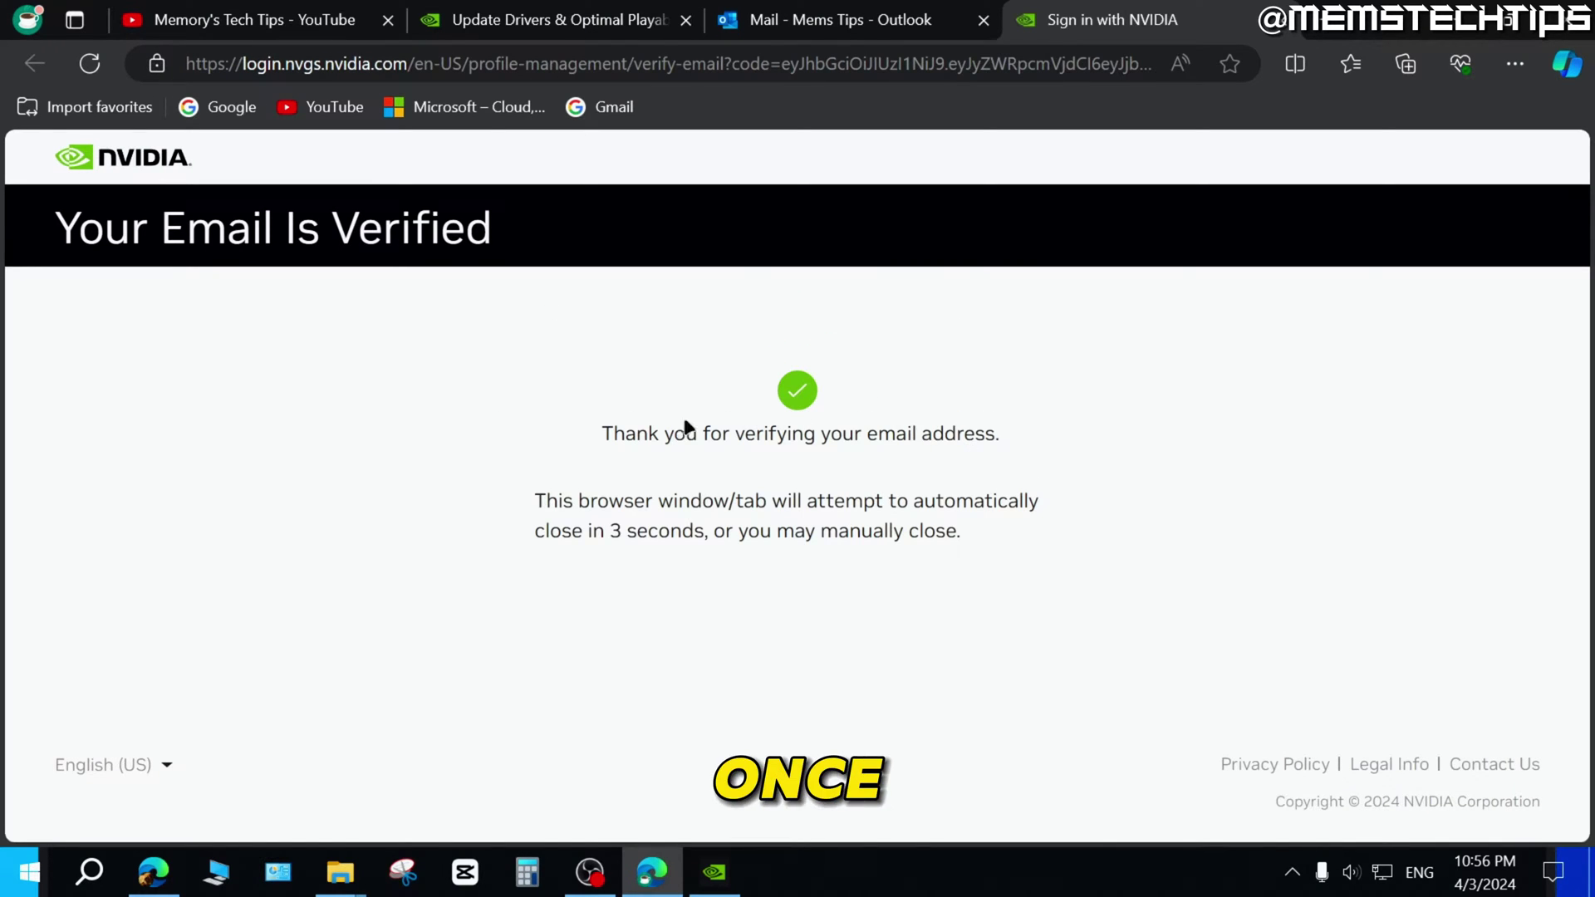
pyautogui.click(718, 887)
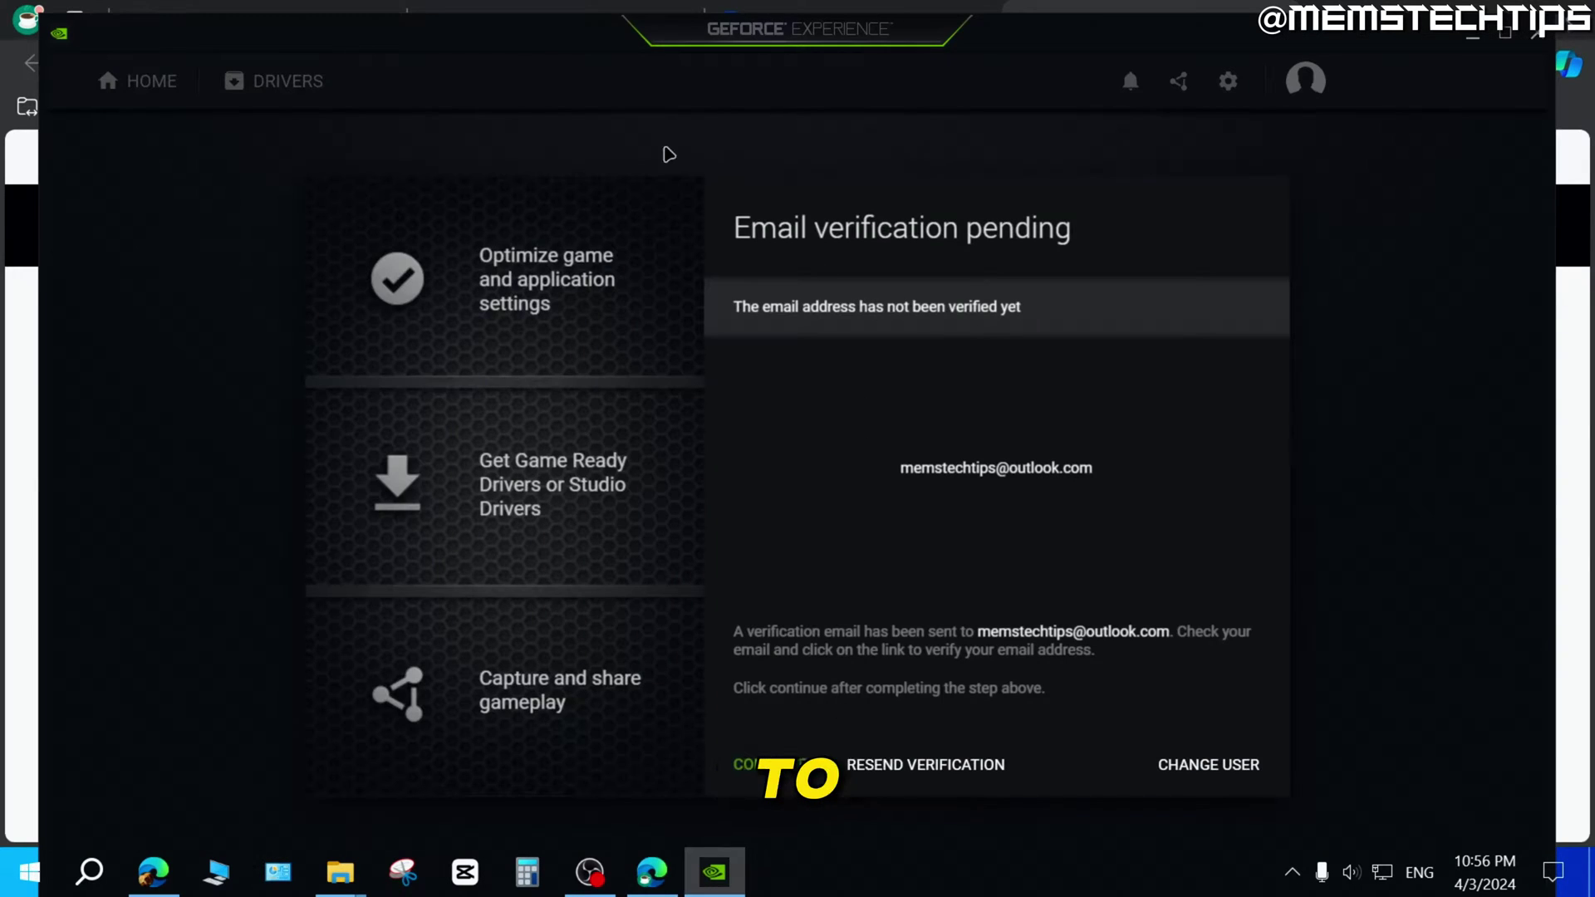
# - Continue past verification, skip the introductory tour, and maximize the GeForce Experience window
pyautogui.click(777, 763)
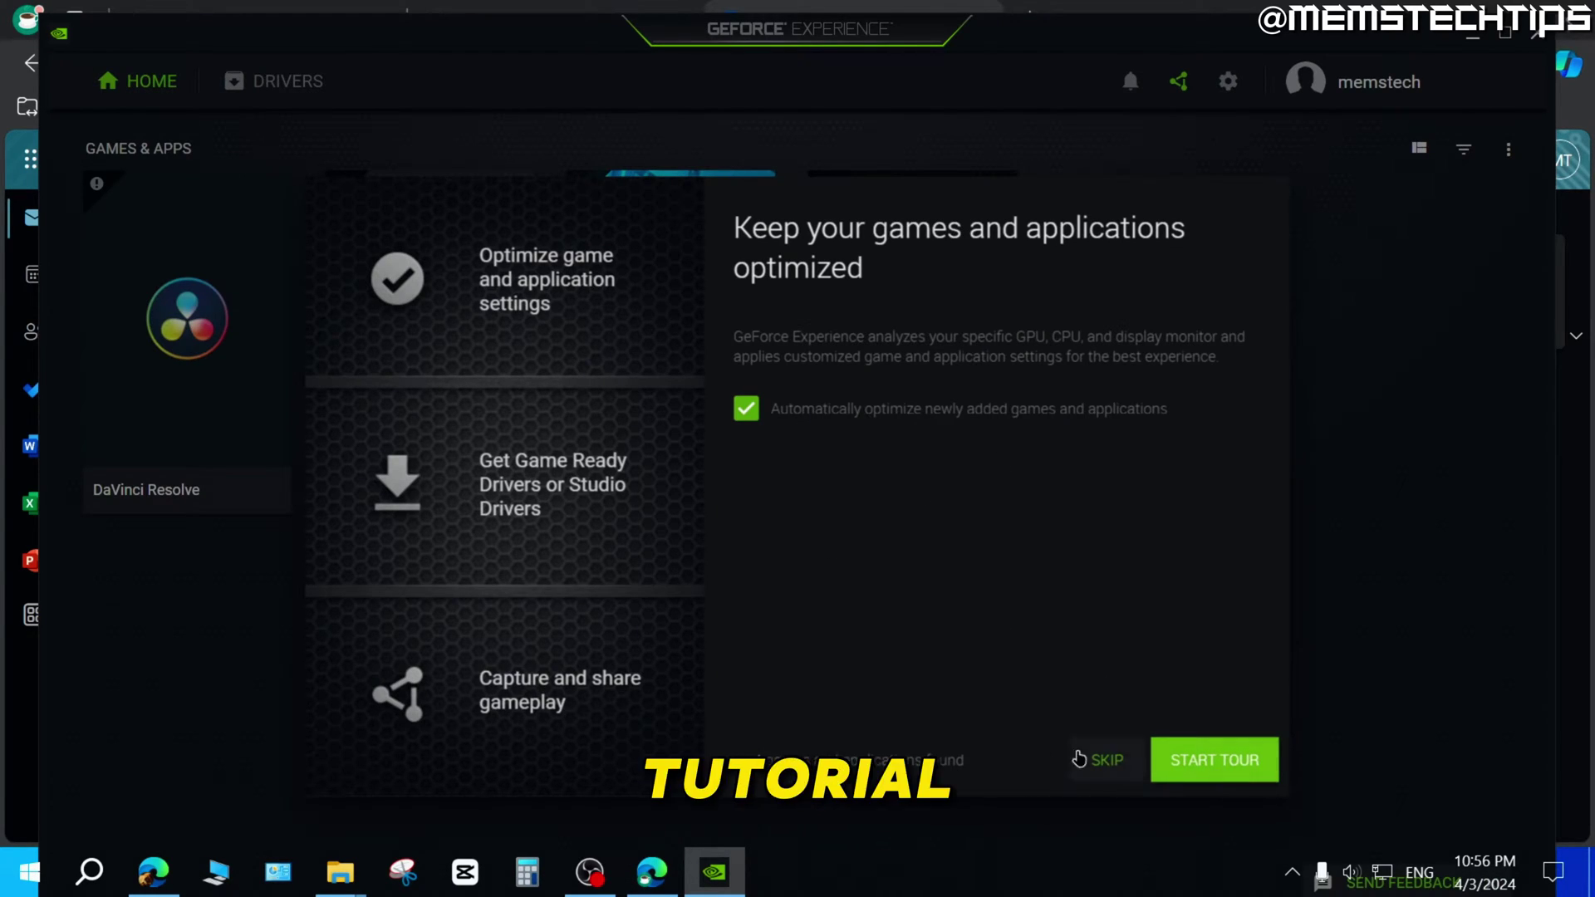
pyautogui.click(1106, 761)
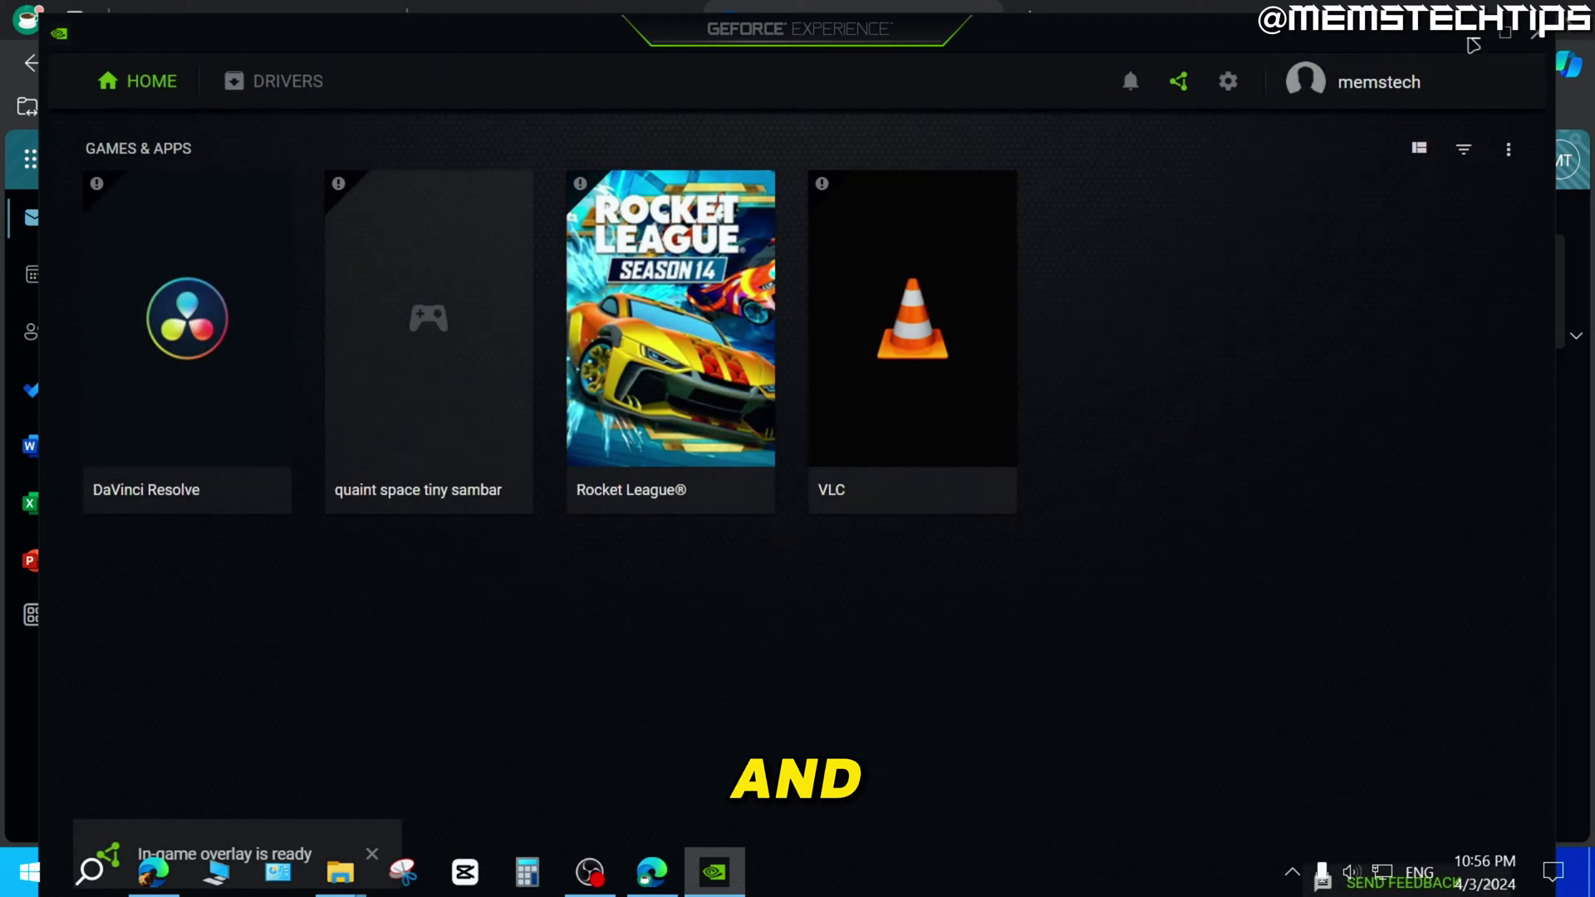
pyautogui.click(1504, 34)
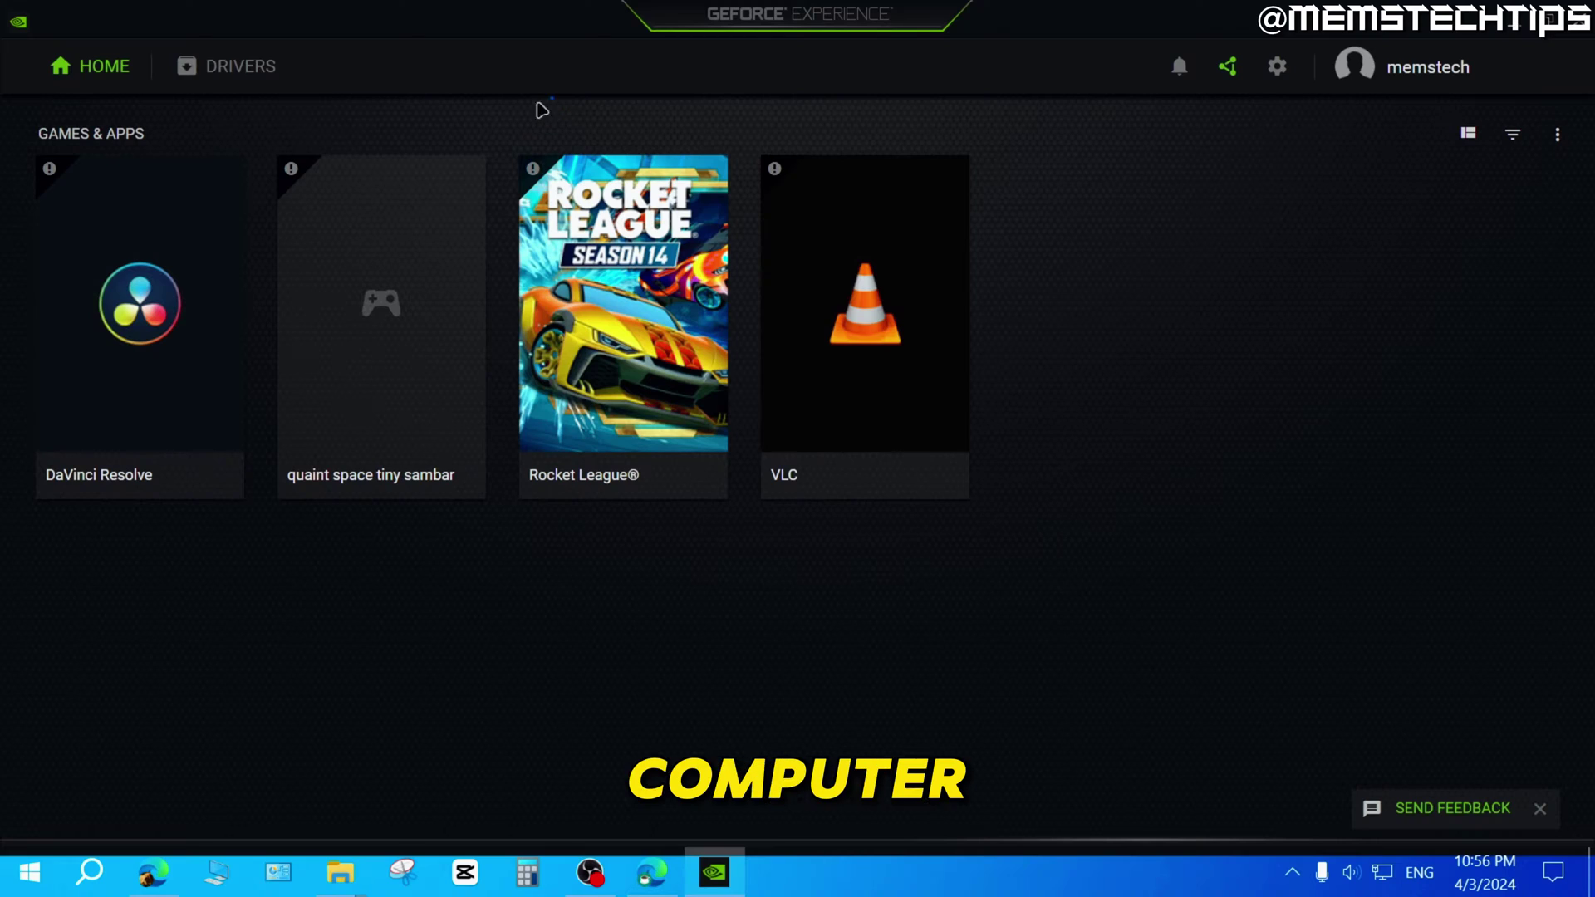
# - Review Game Ready Driver 551.86 on the Drivers page, then open the General settings
pyautogui.click(229, 69)
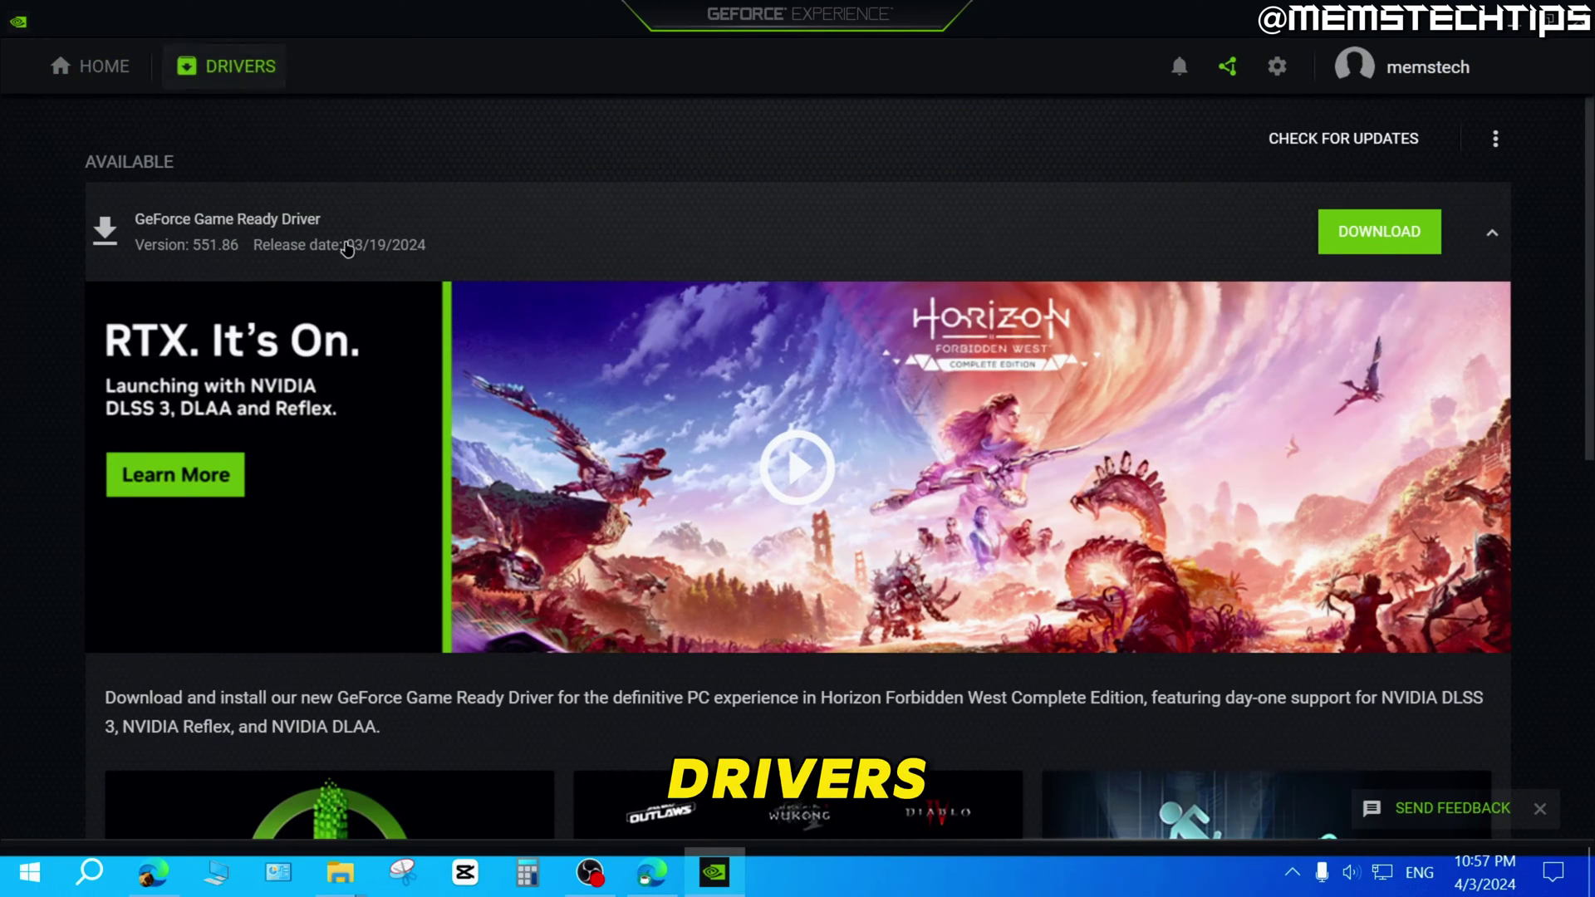
pyautogui.click(1472, 292)
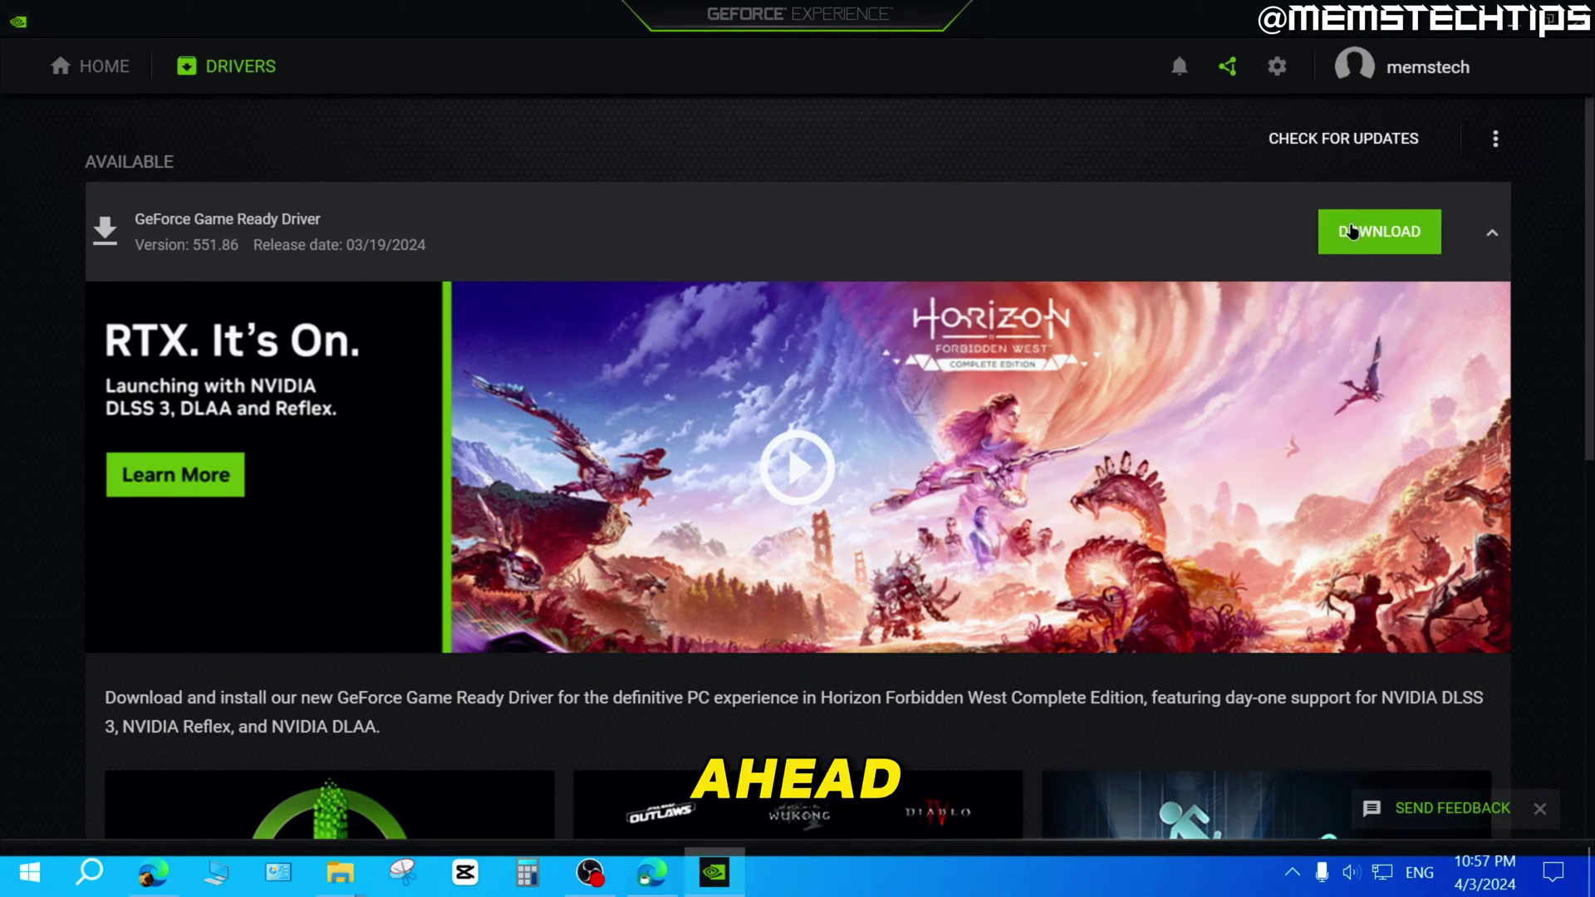
pyautogui.scroll(-9, 881, 324)
pyautogui.scroll(2, 881, 324)
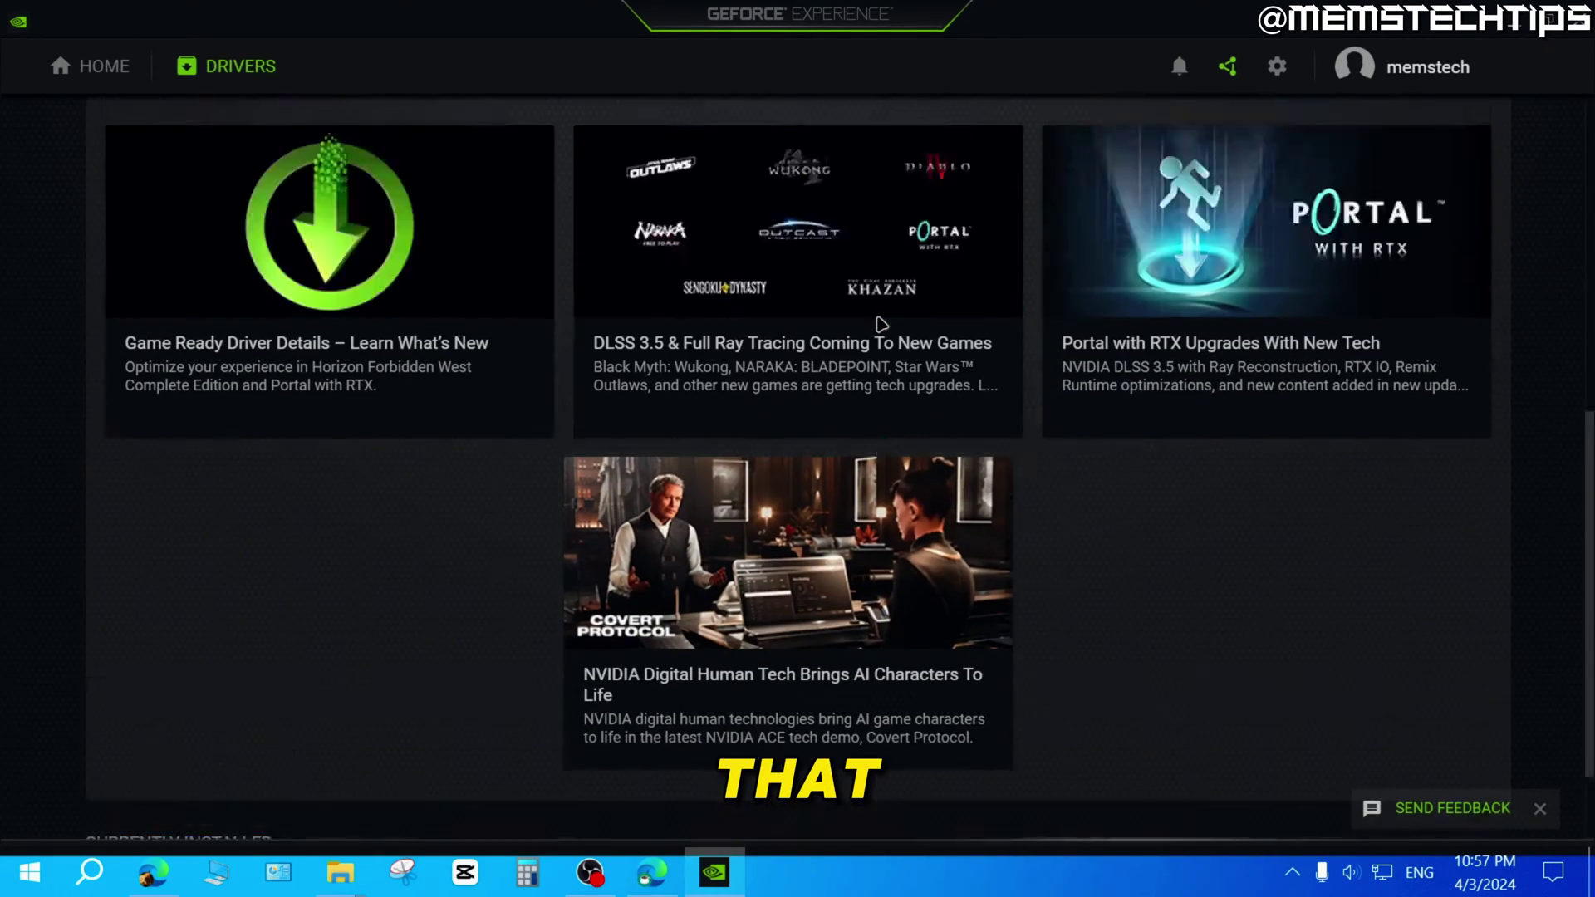
pyautogui.scroll(7, 881, 325)
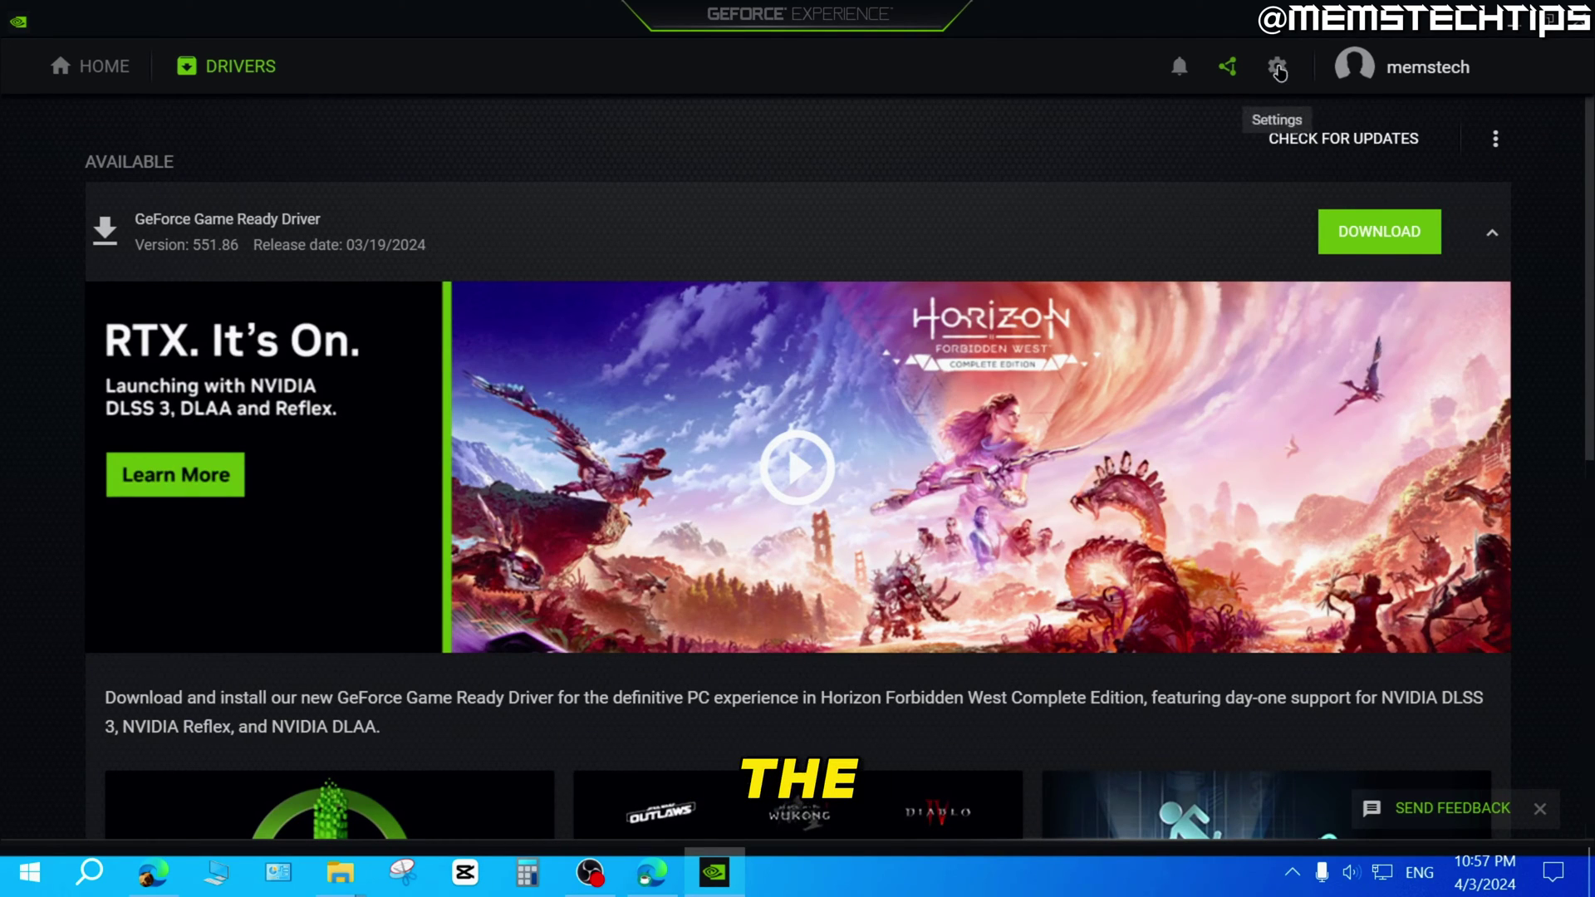
pyautogui.click(1277, 66)
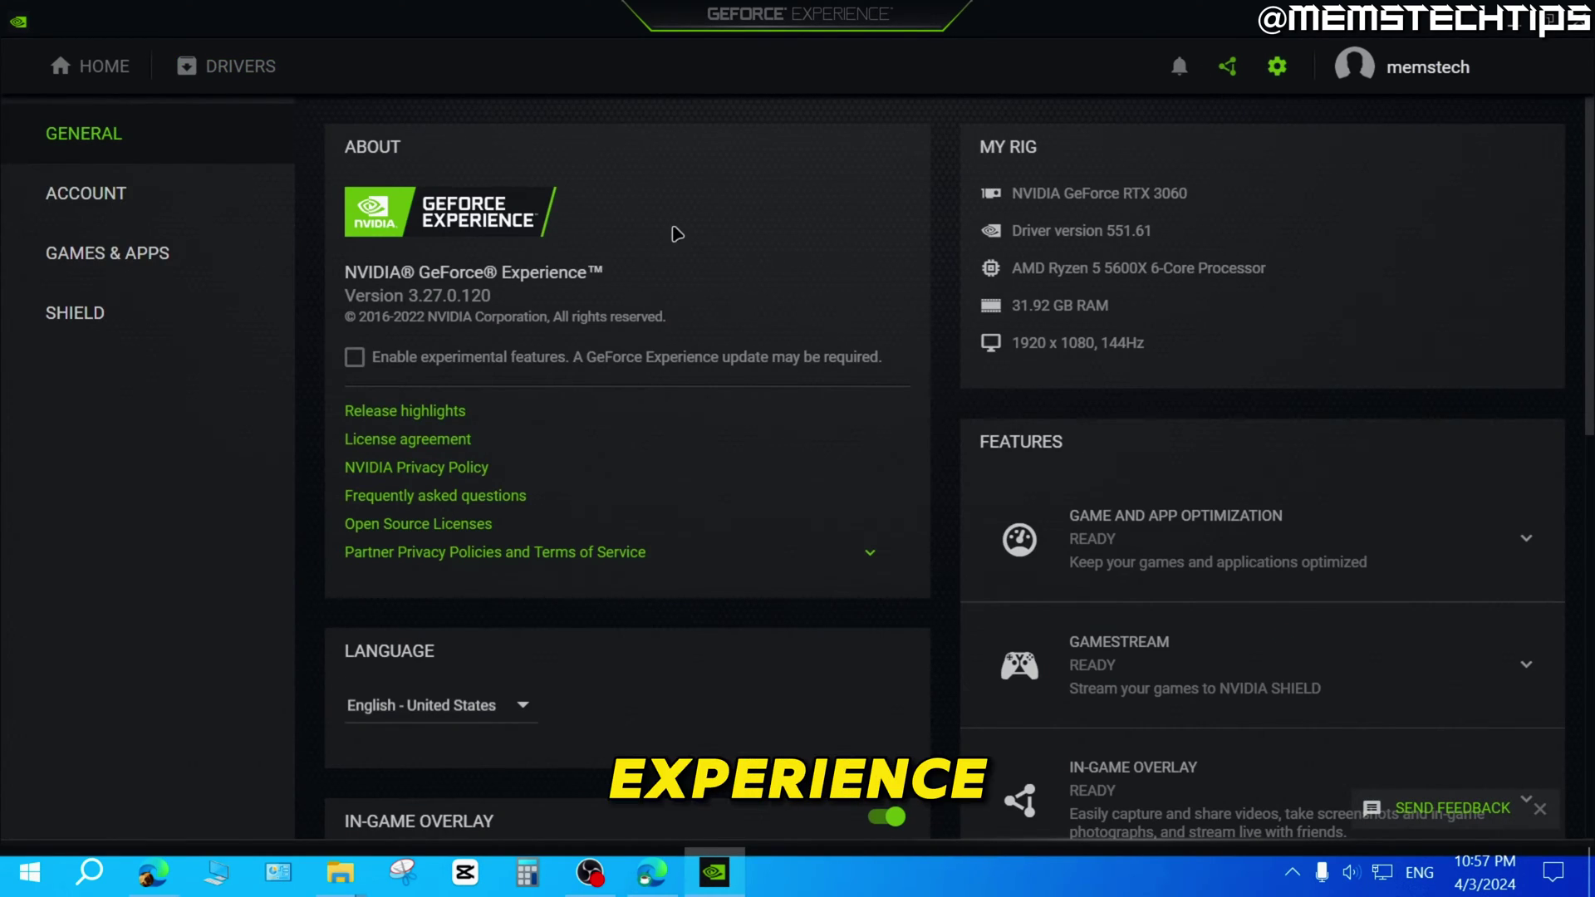